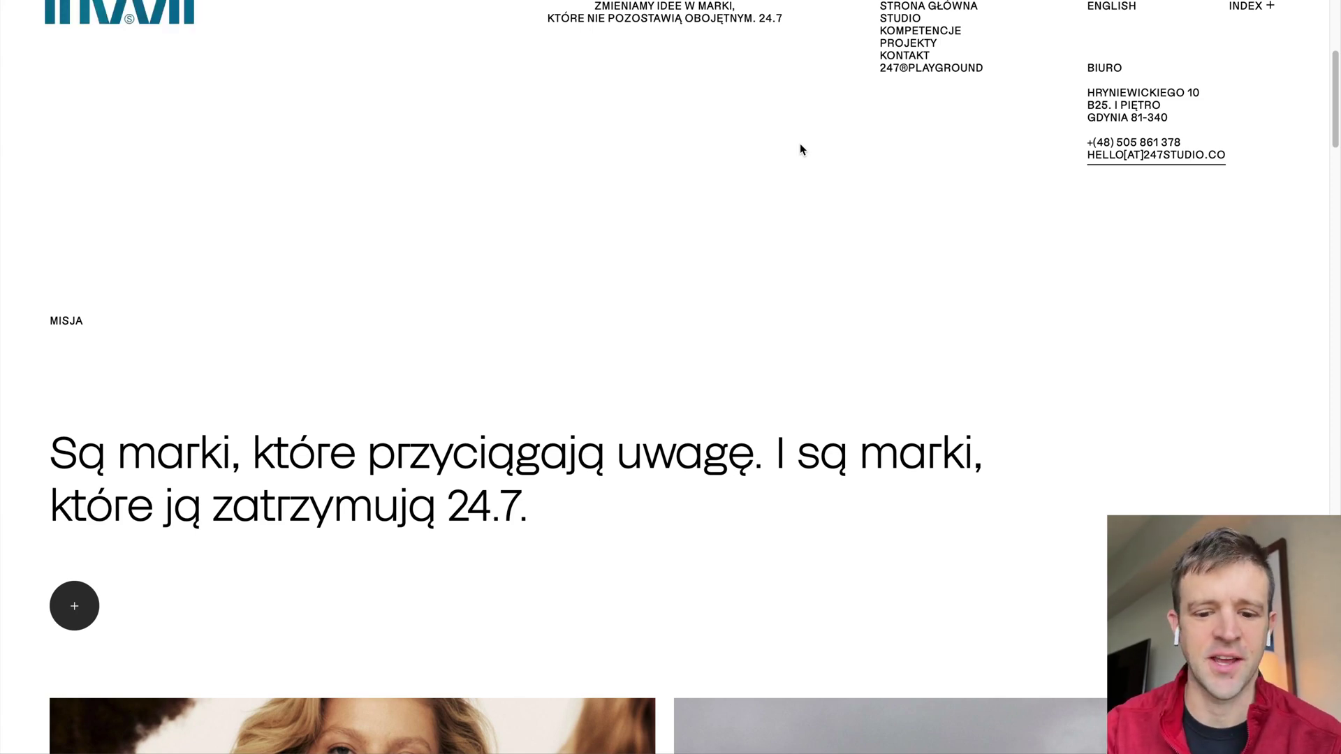
Scroll down through the 247 Studio homepage's project card grid
scroll(689, 165, "down", 8)
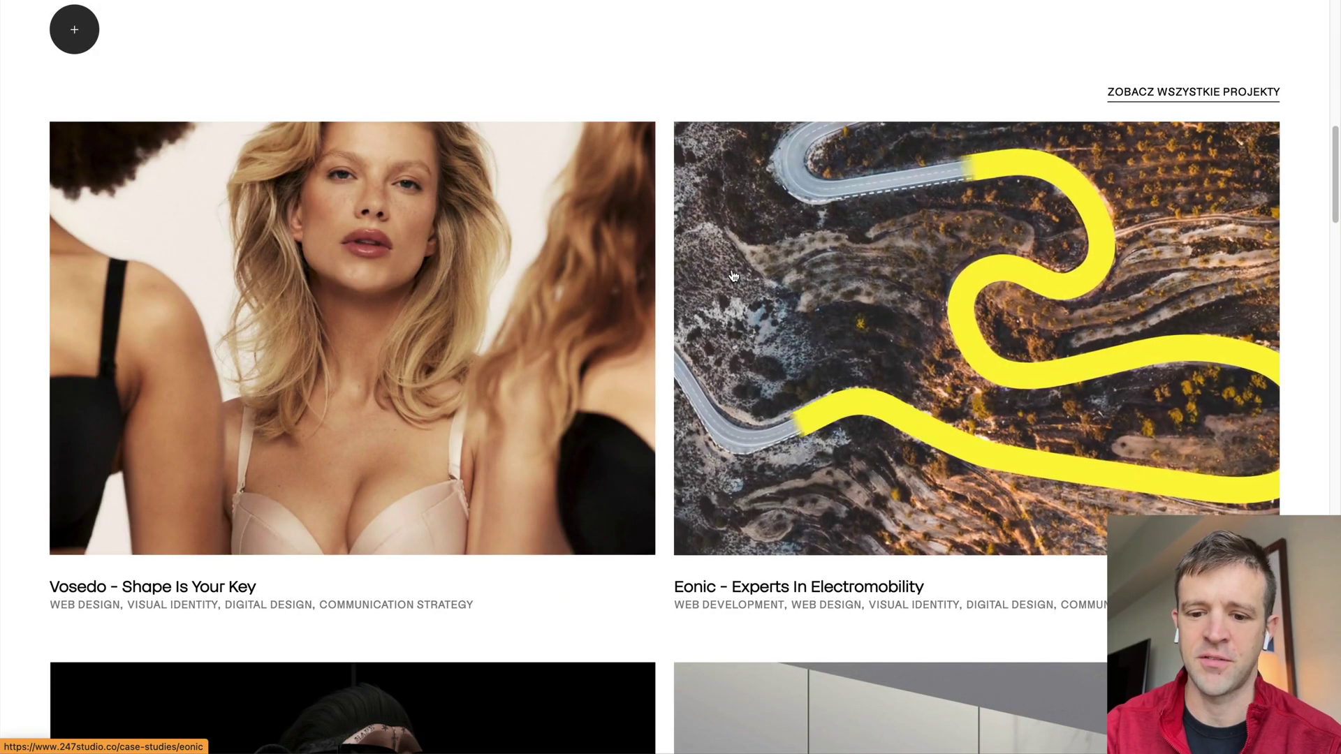
scroll(733, 276, "down", 6)
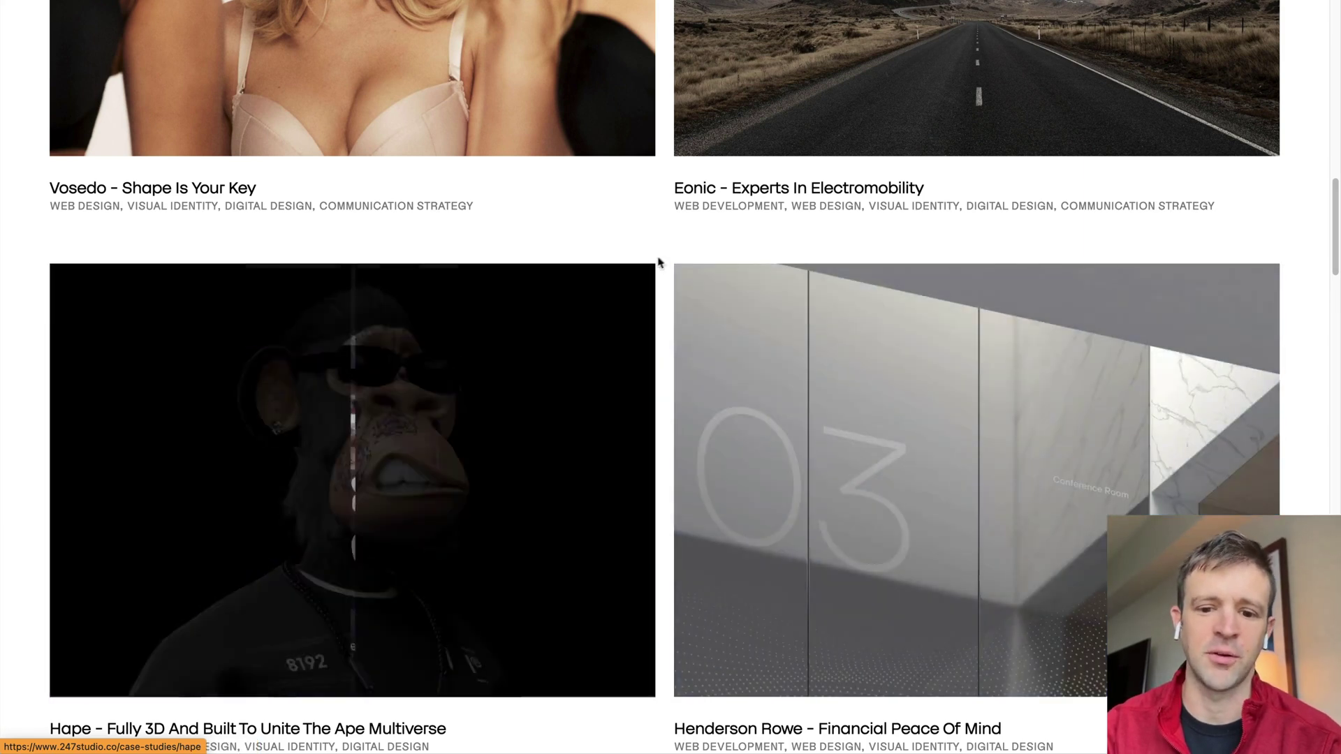
scroll(668, 255, "down", 5)
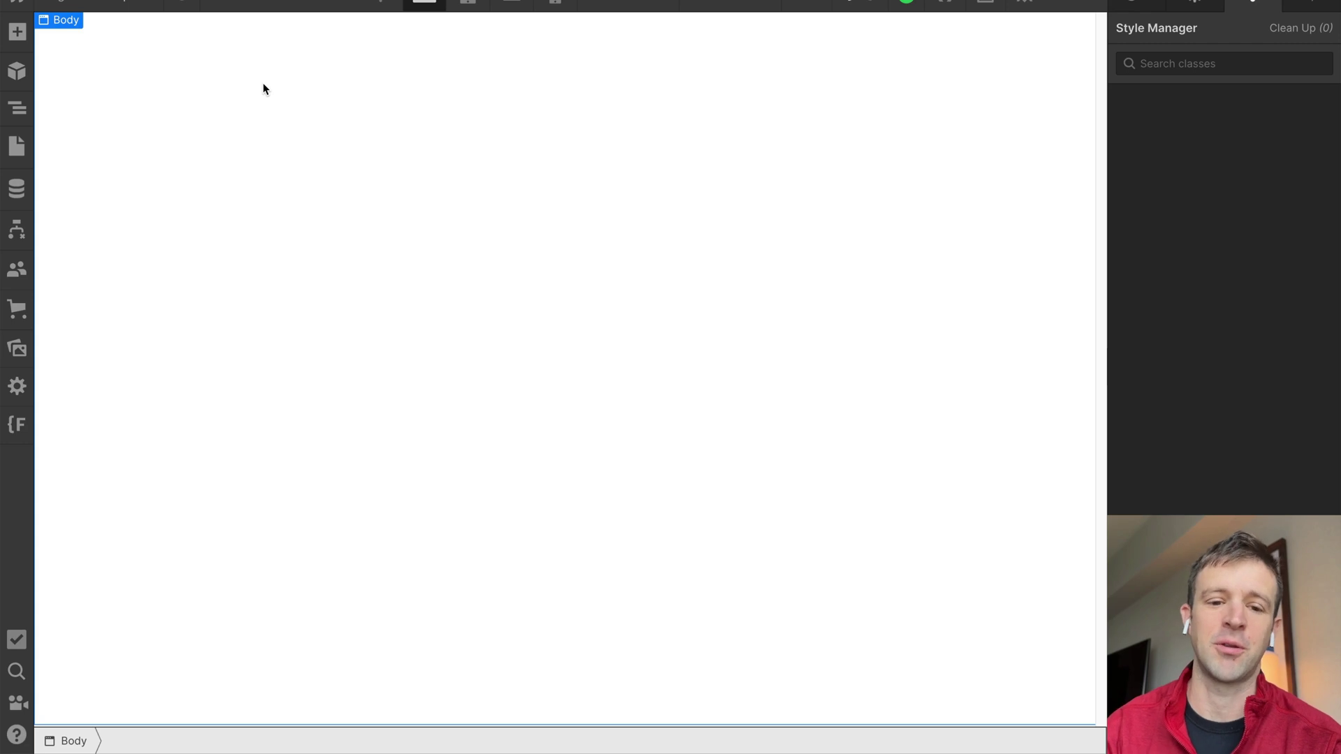
Start a new CMS collection named Donuts
key("j")
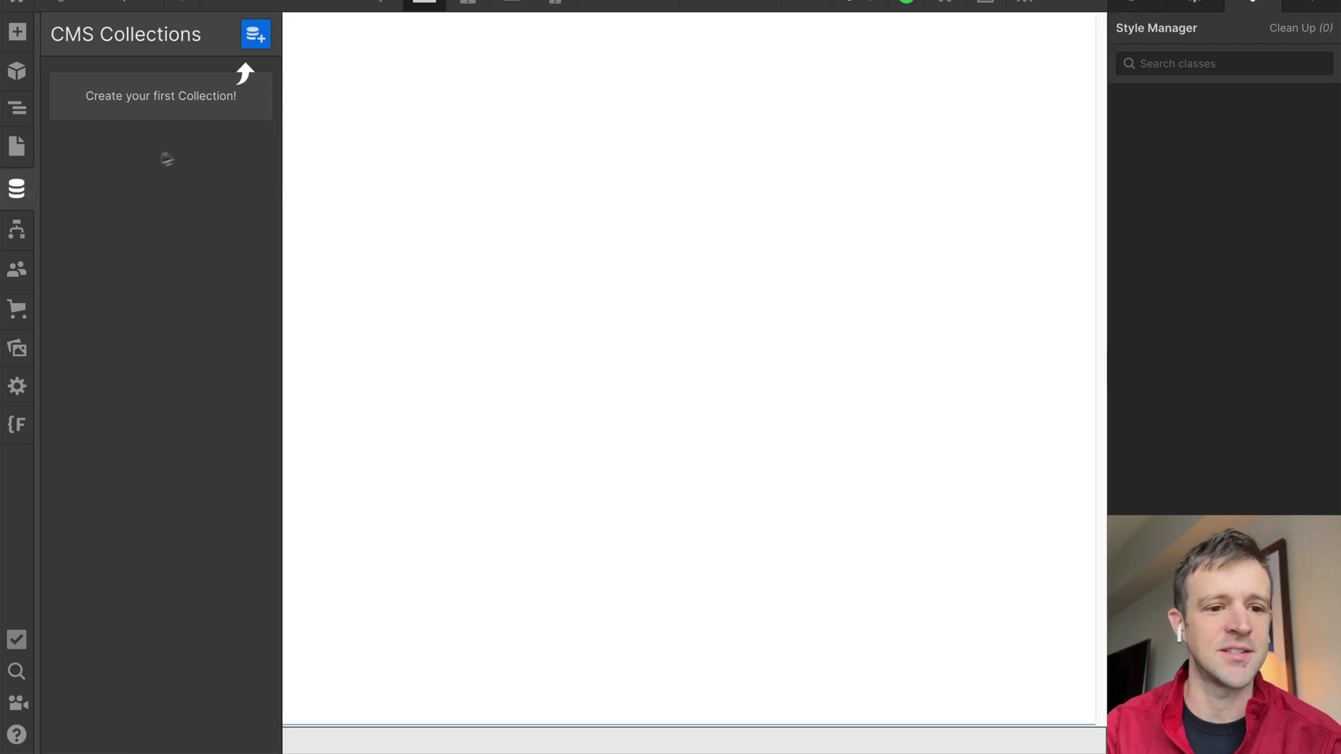
left_click(256, 34)
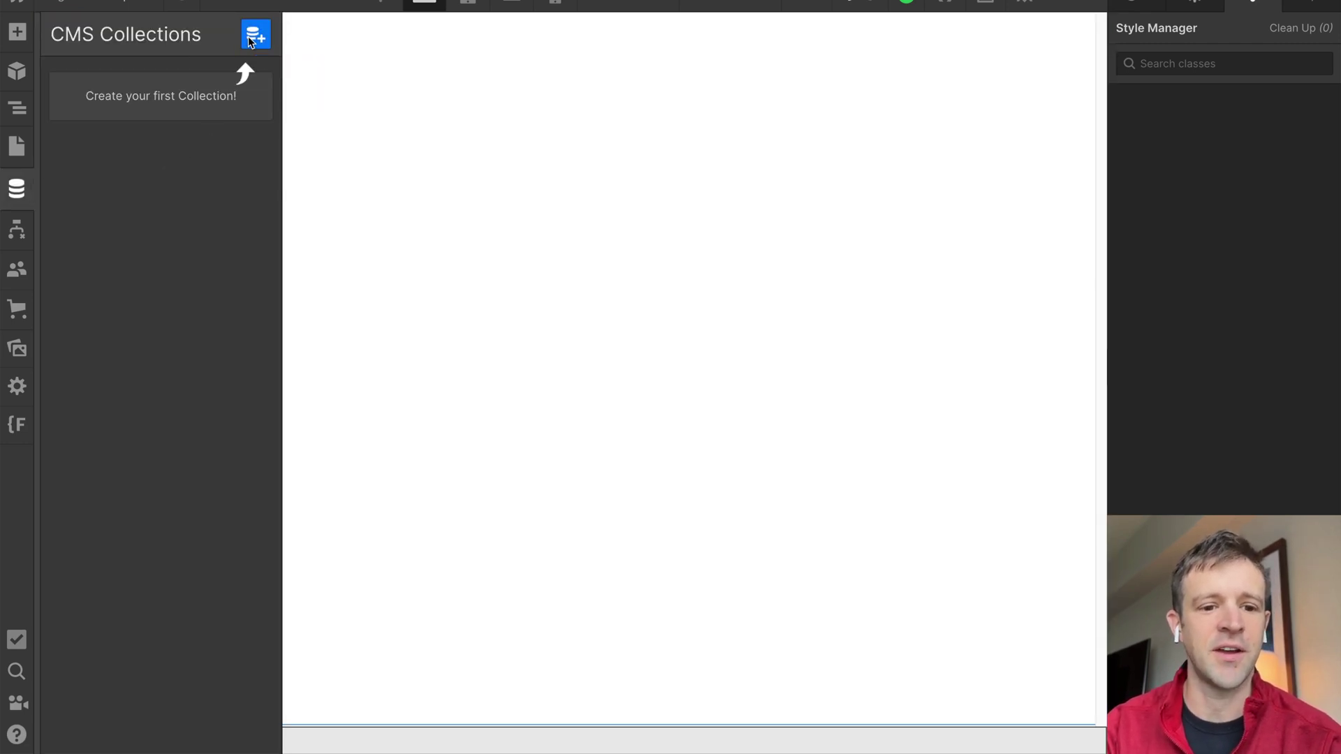
type("Donuts")
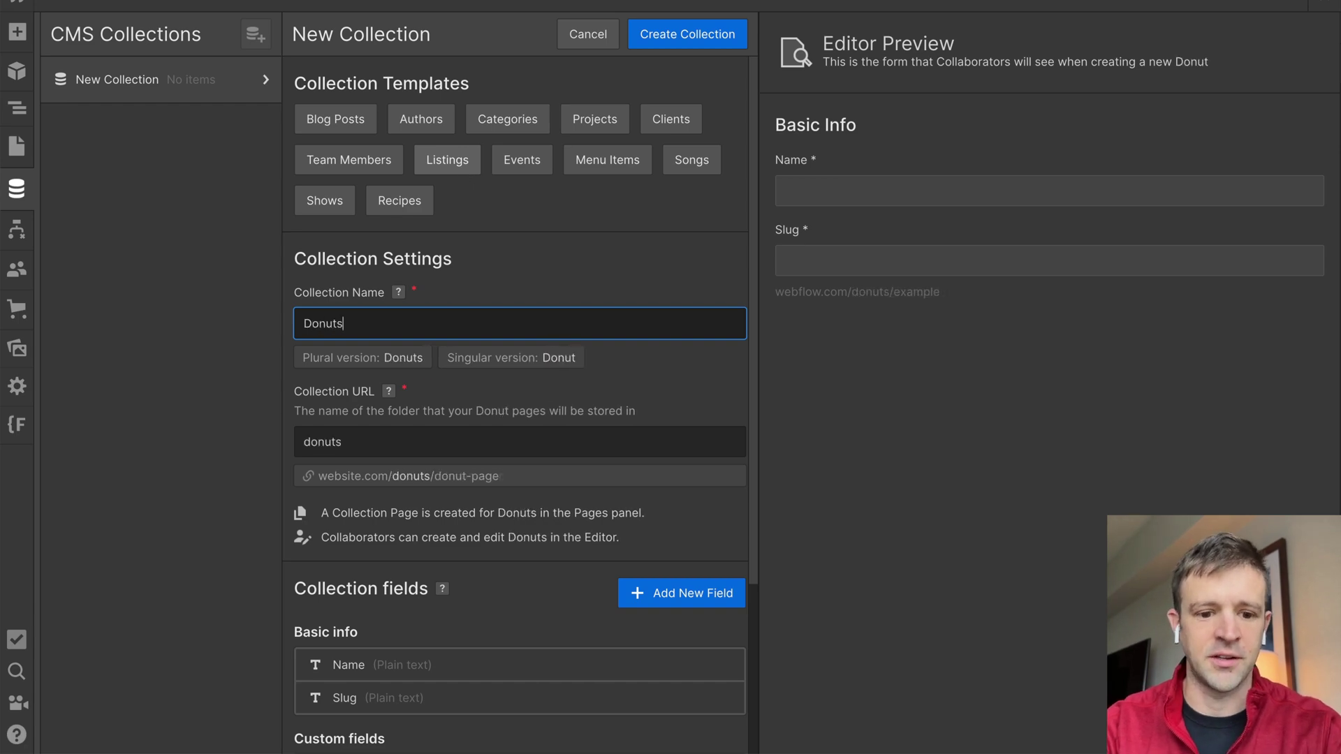
scroll(534, 136, "down", 2)
scroll(535, 136, "down", 2)
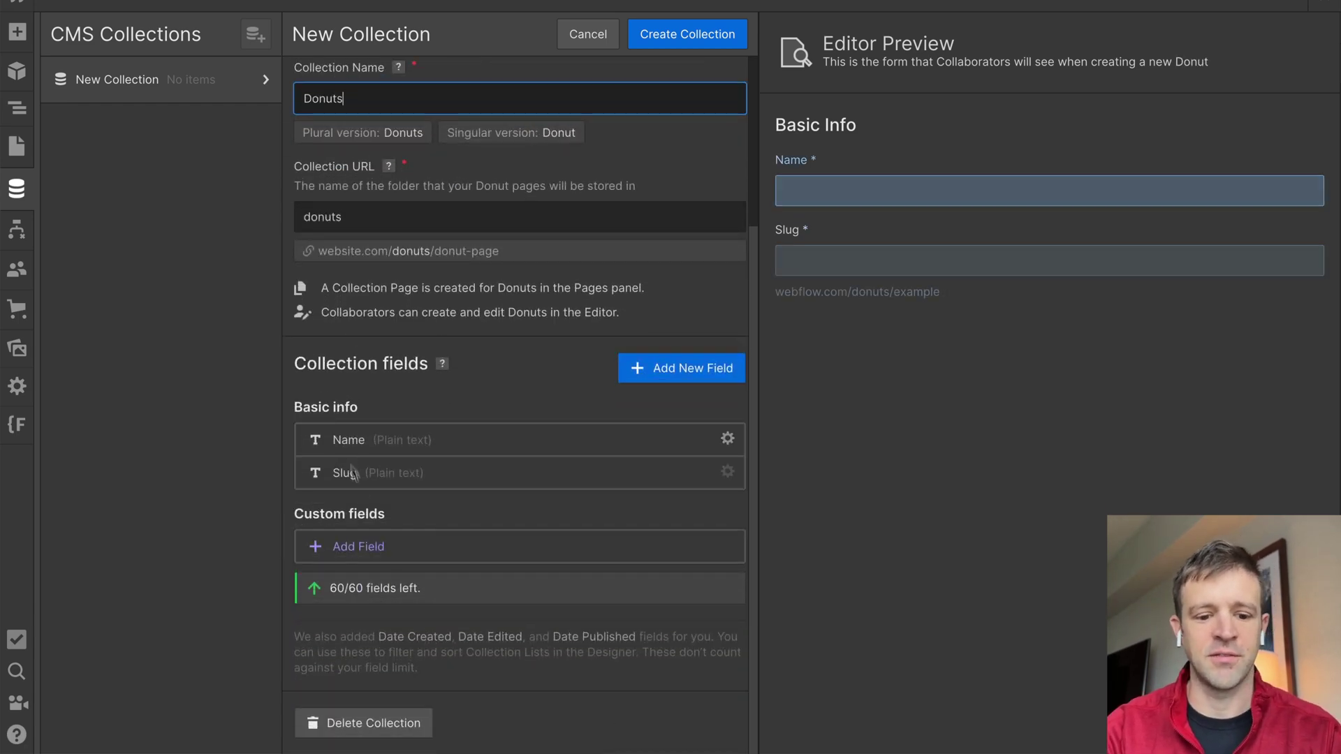
Begin an Image custom field, then cancel and discard it
left_click(362, 547)
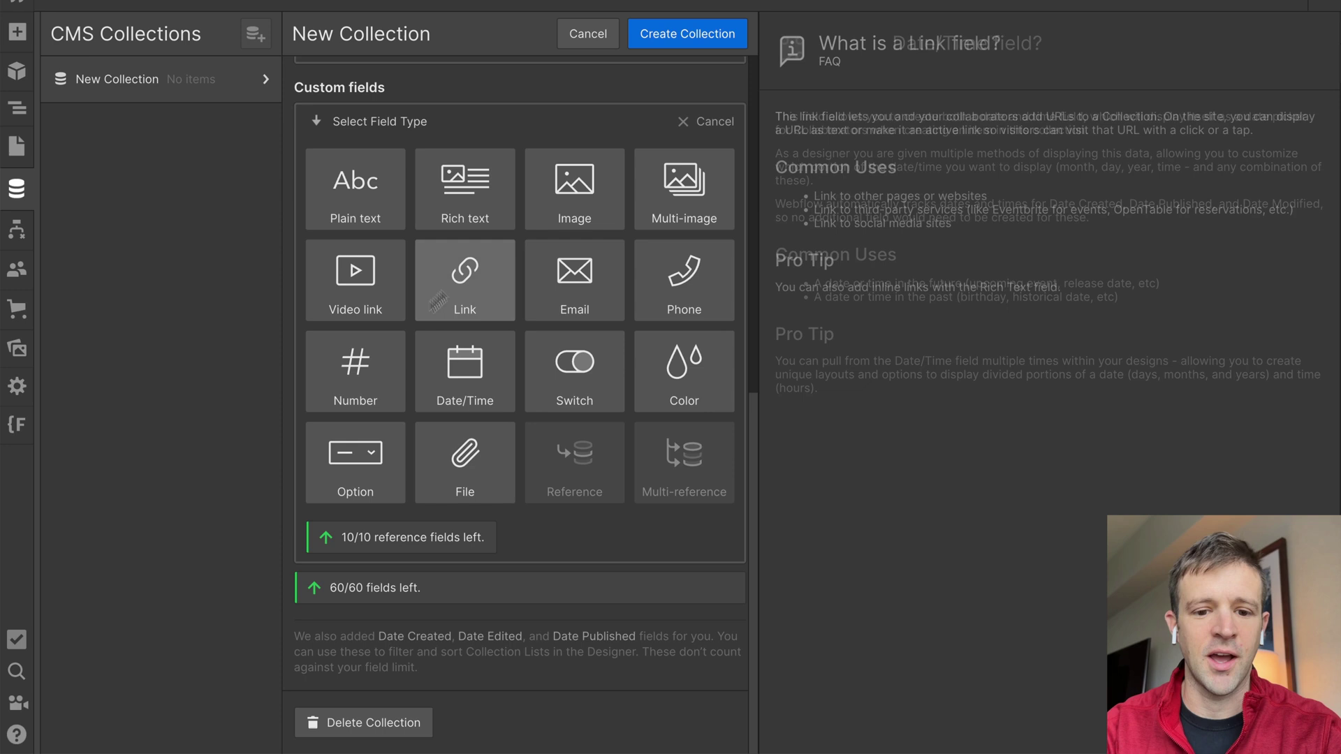
left_click(556, 223)
left_click(602, 151)
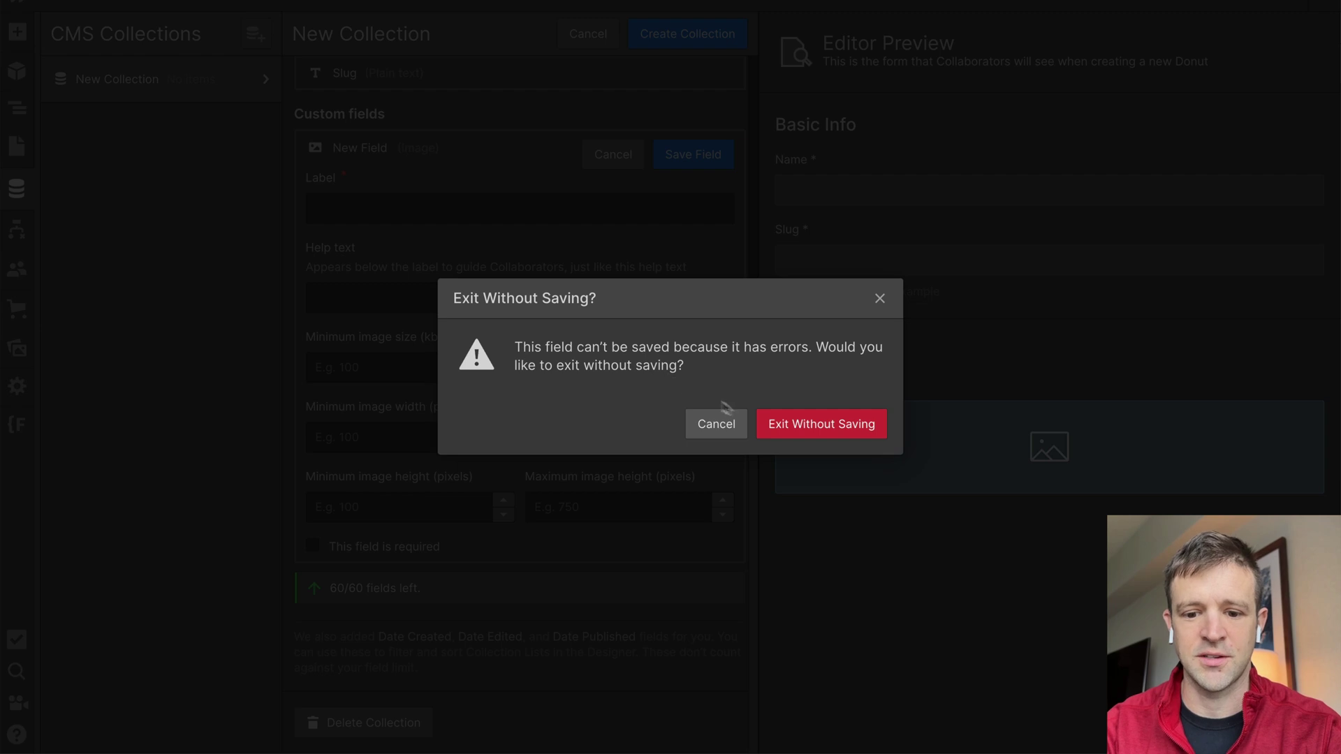
left_click(773, 425)
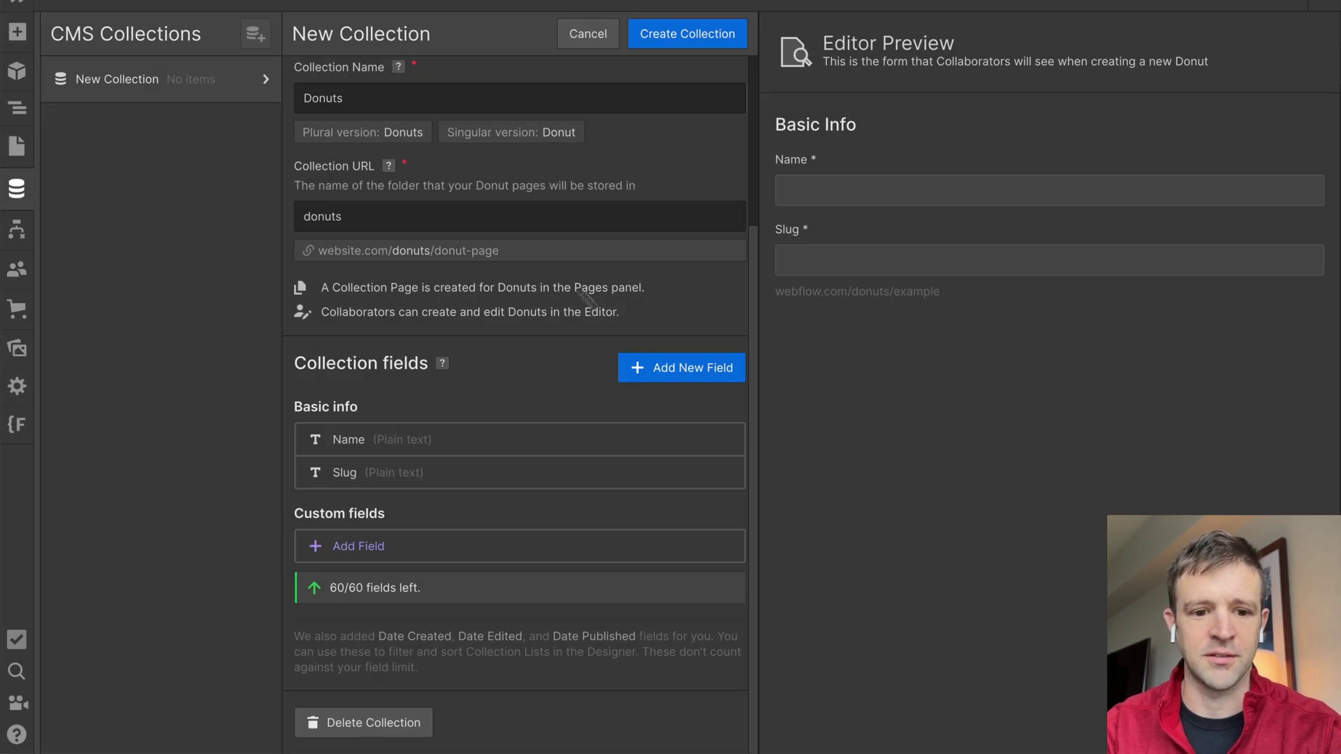
scroll(405, 541, "up", 3)
Add a required image field labelled Thumbnail
left_click(360, 626)
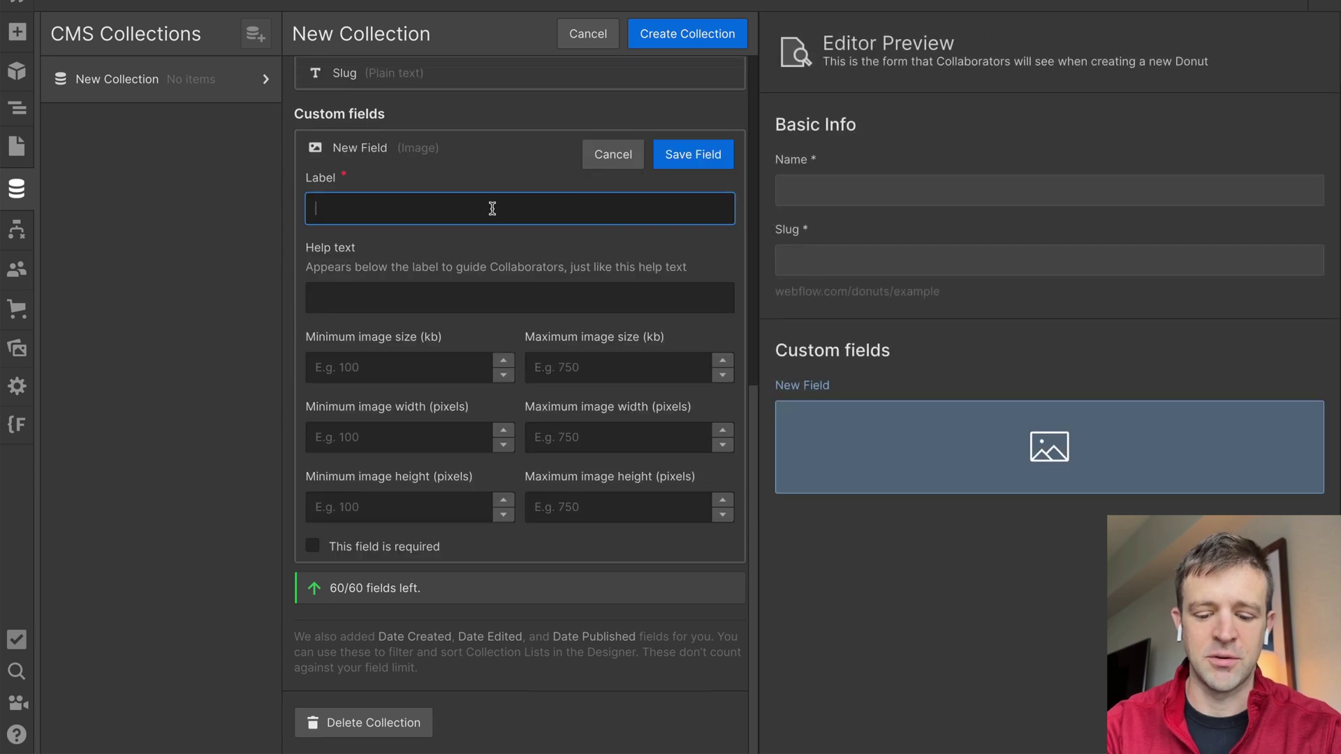
type("Thumbnail")
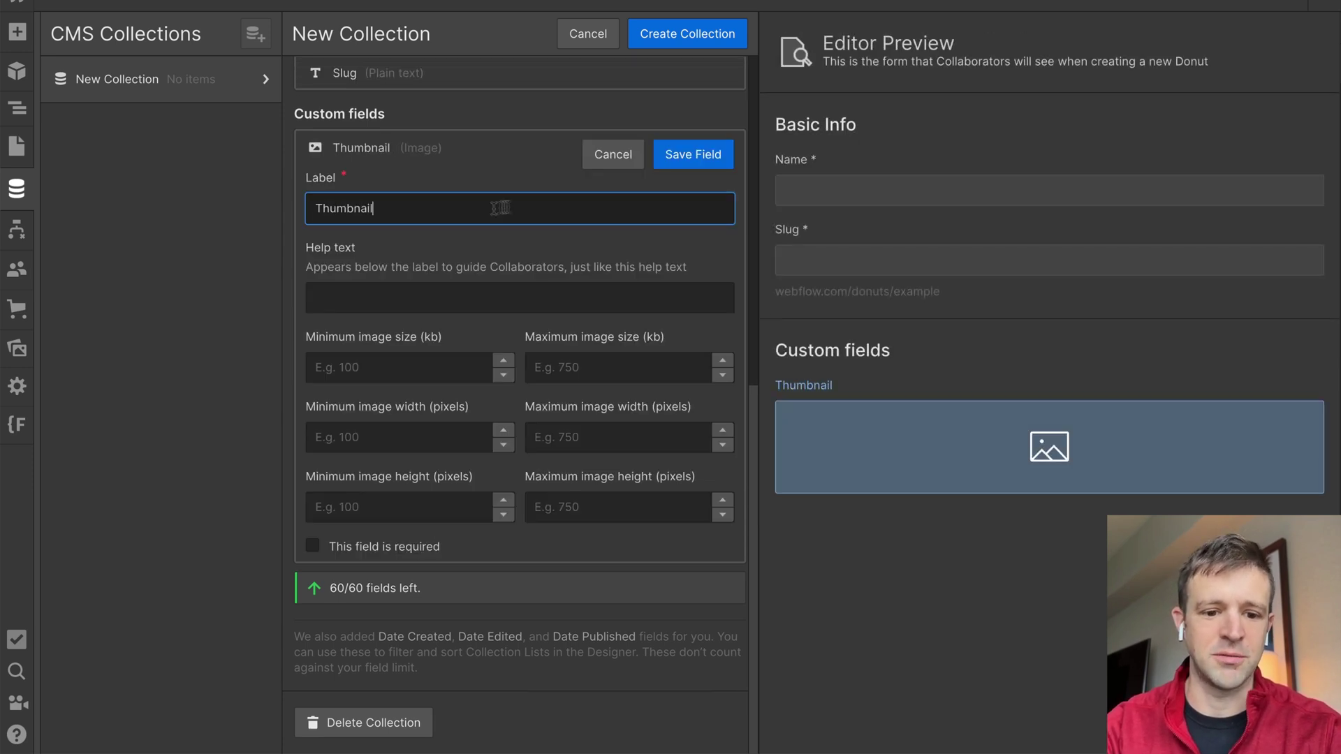
left_click(437, 549)
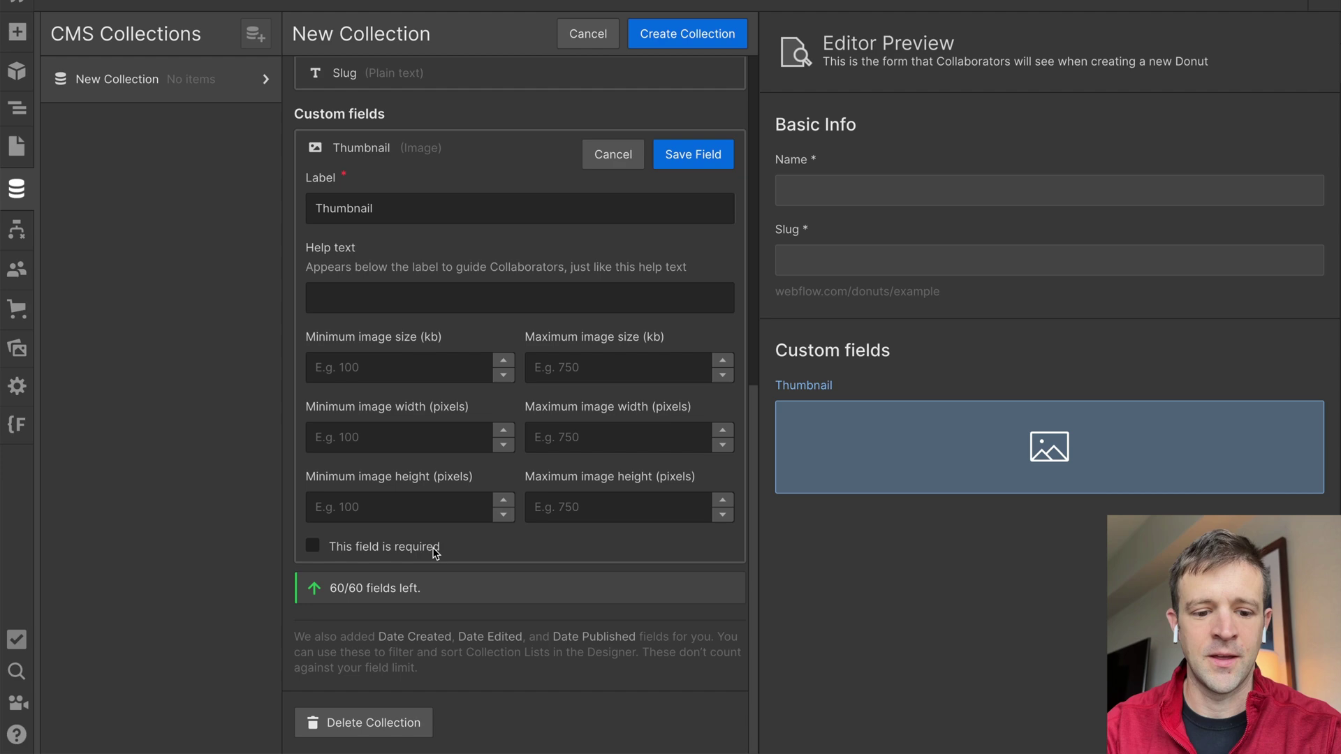
left_click(692, 154)
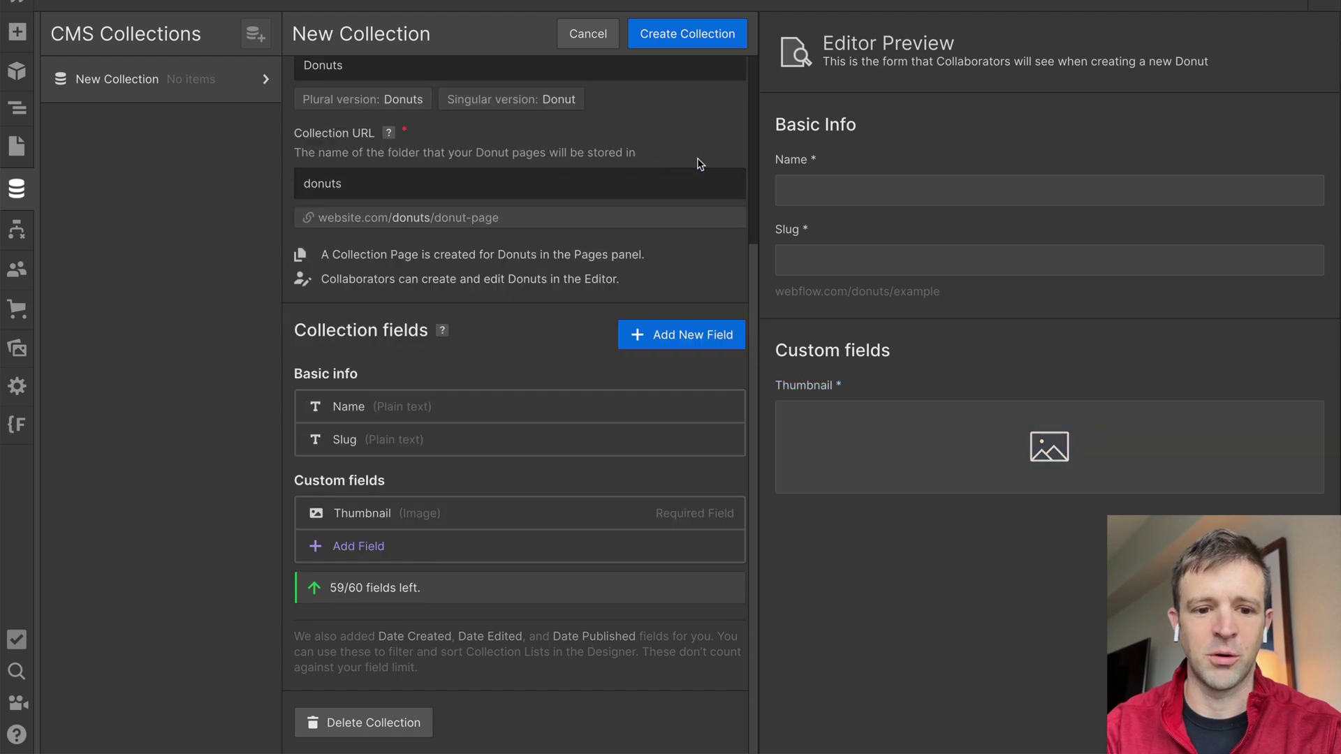
Add a plain text field labelled Video URL MP4, fixing the label typo
left_click(377, 544)
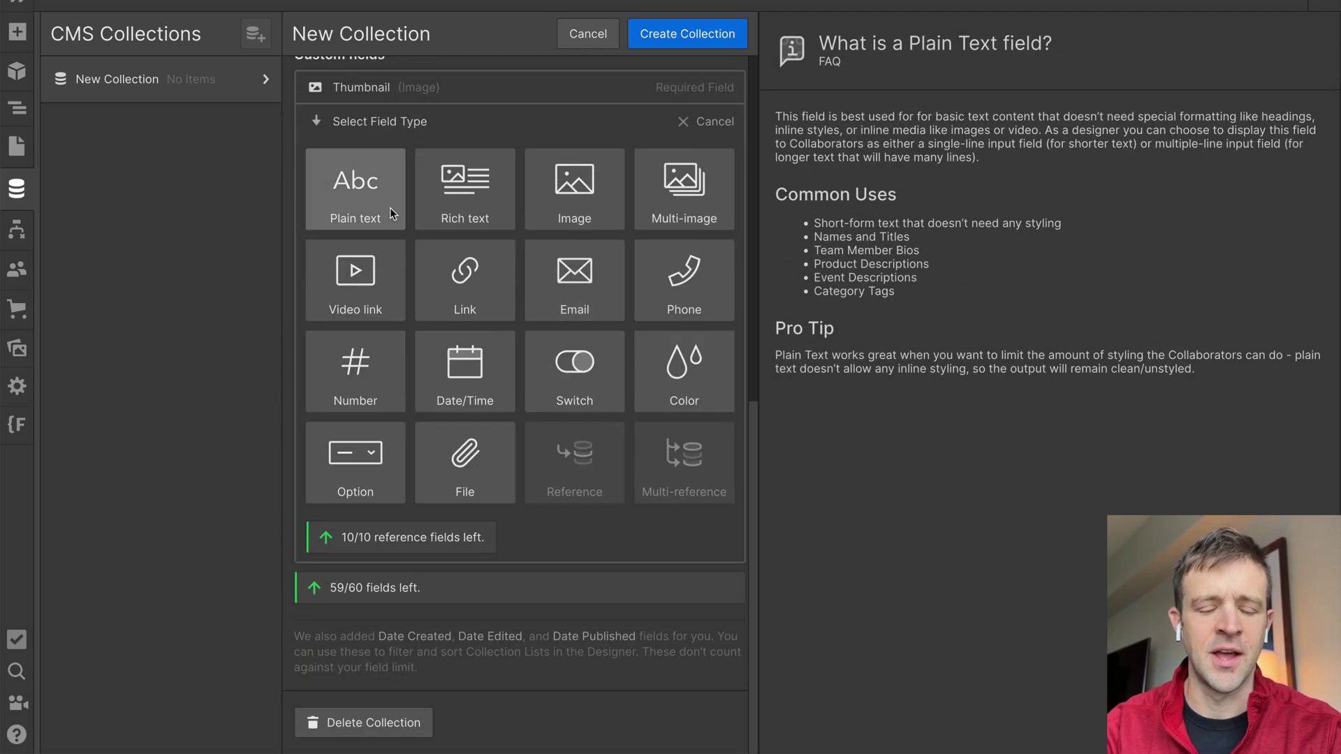
left_click(389, 207)
type("Video")
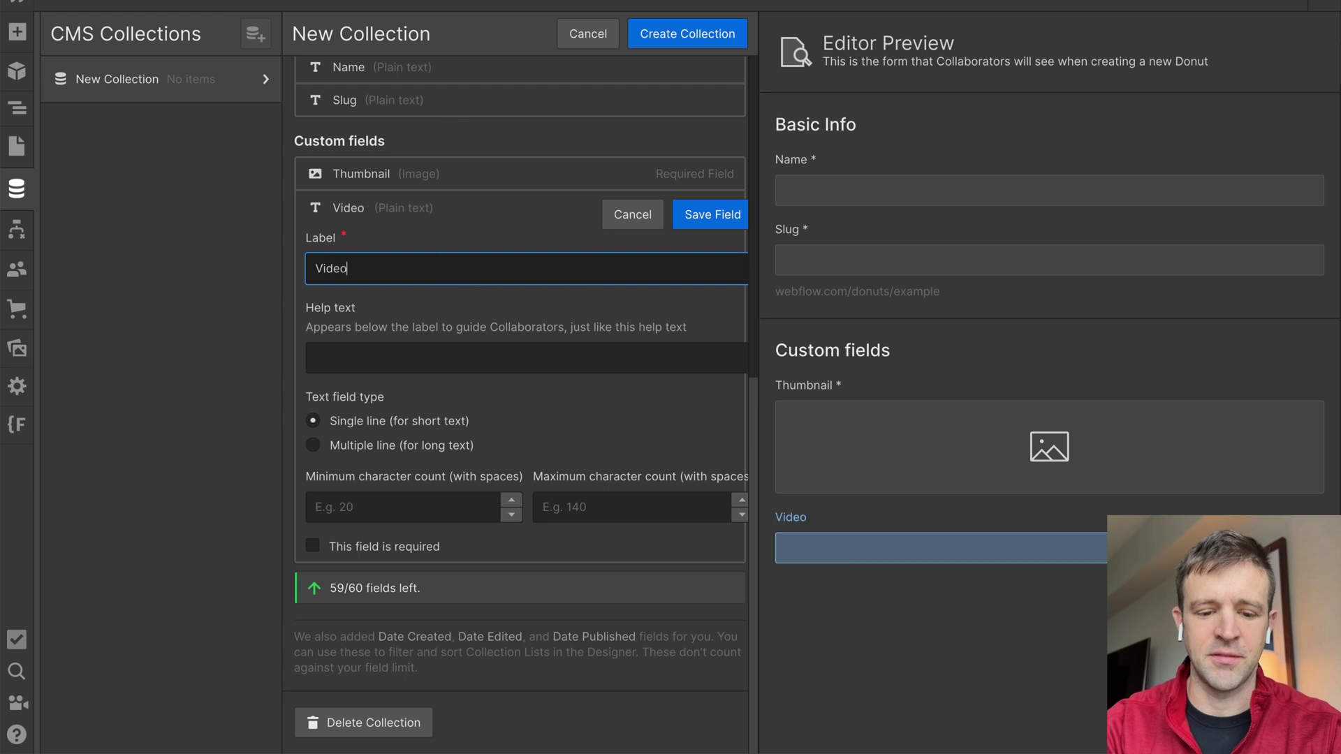
type(" URL MP$")
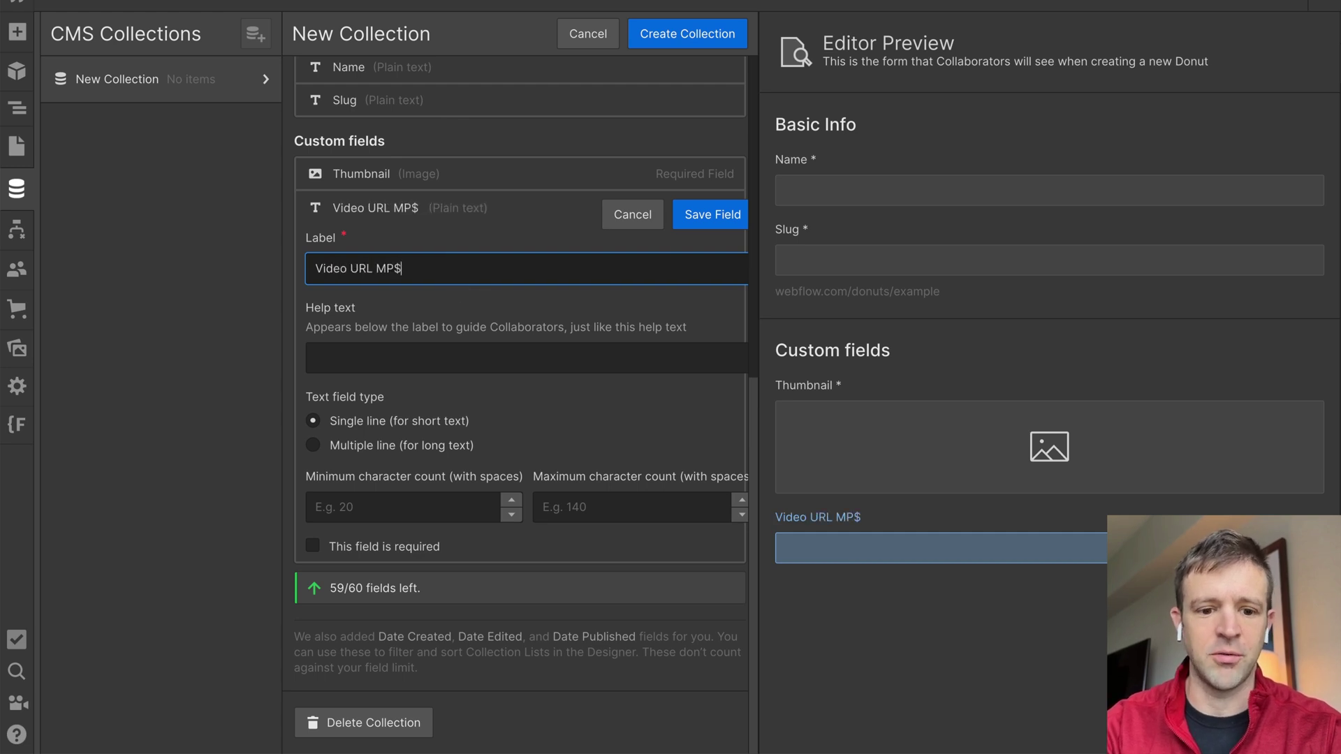
left_click(438, 292)
left_click(469, 263)
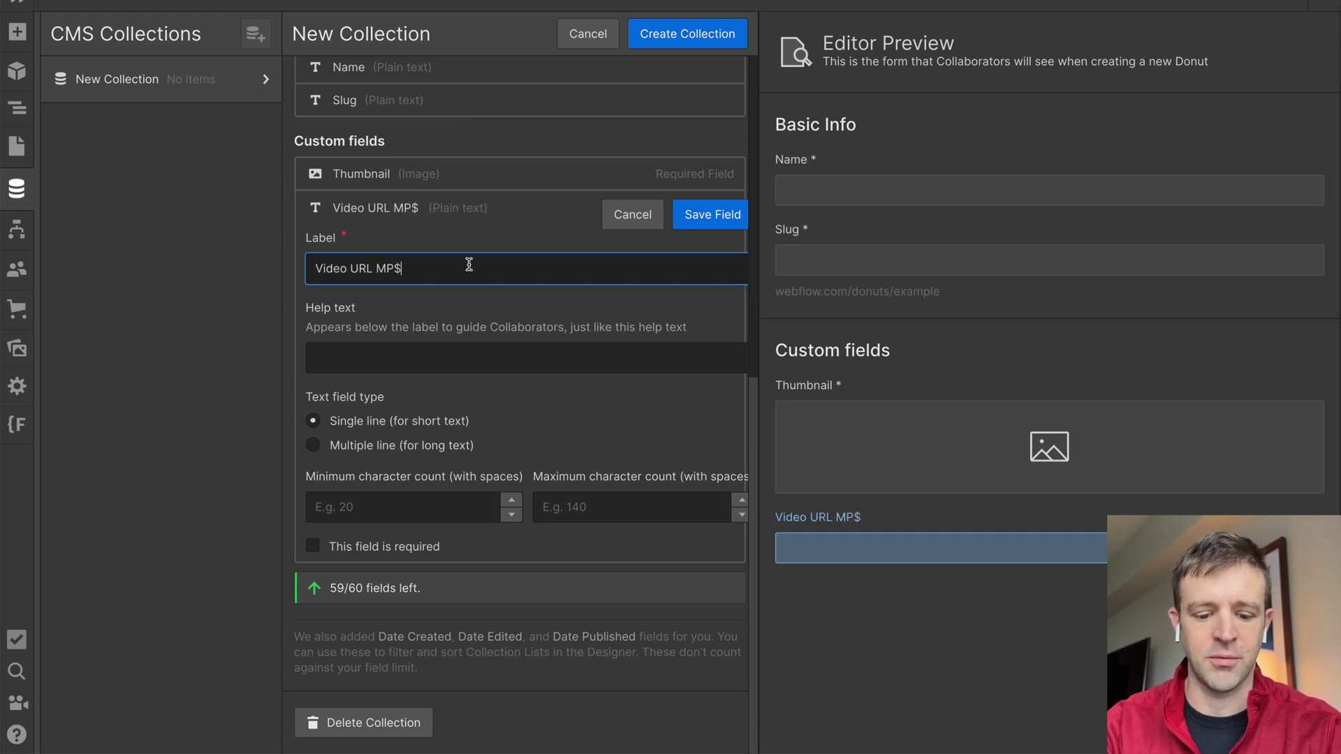
key("BackSpace")
type("4")
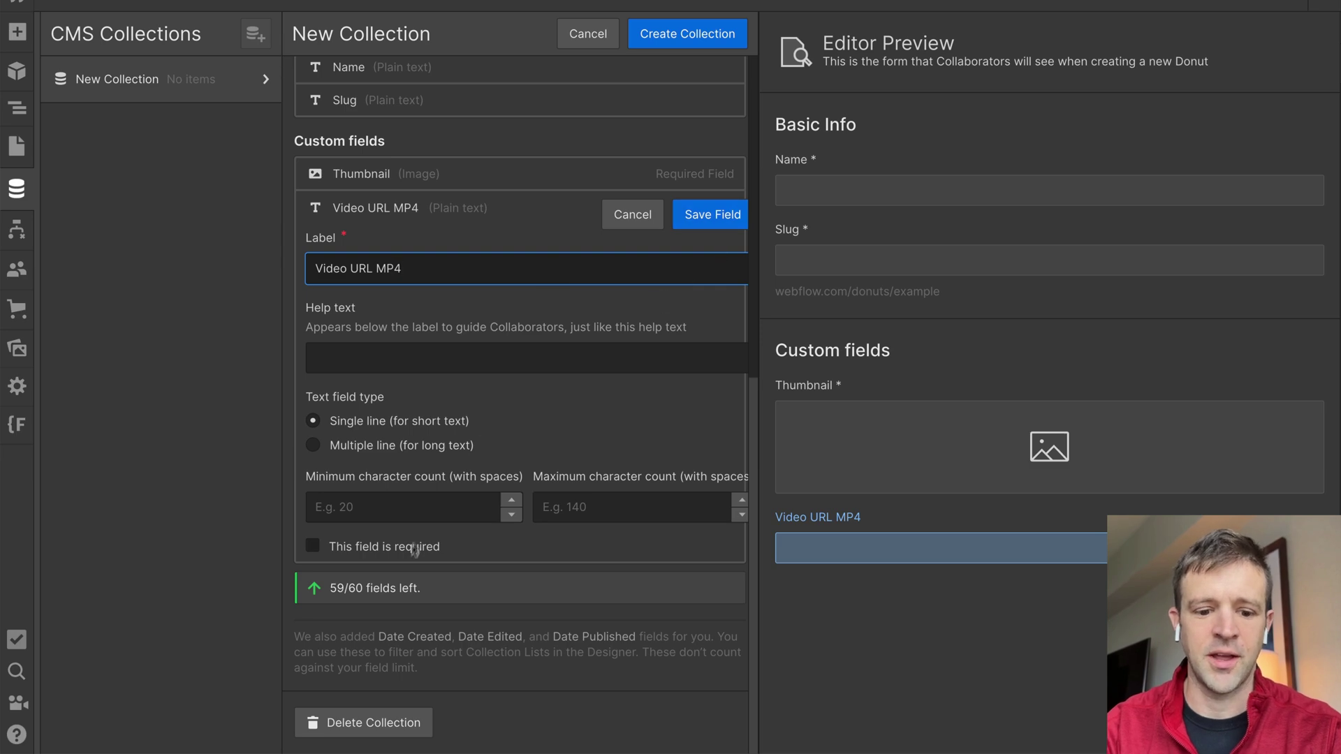
left_click(716, 214)
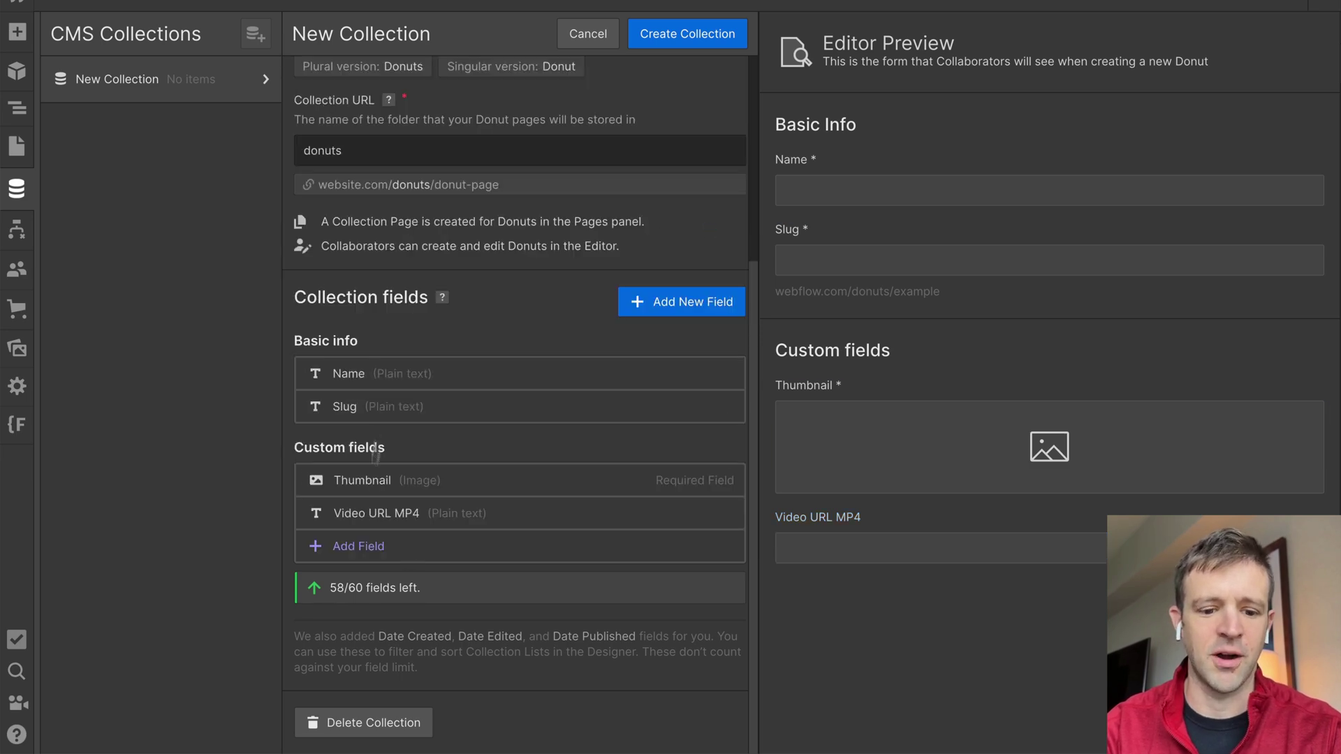
Add a plain text field labelled Video URL WEBM
left_click(358, 546)
left_click(358, 211)
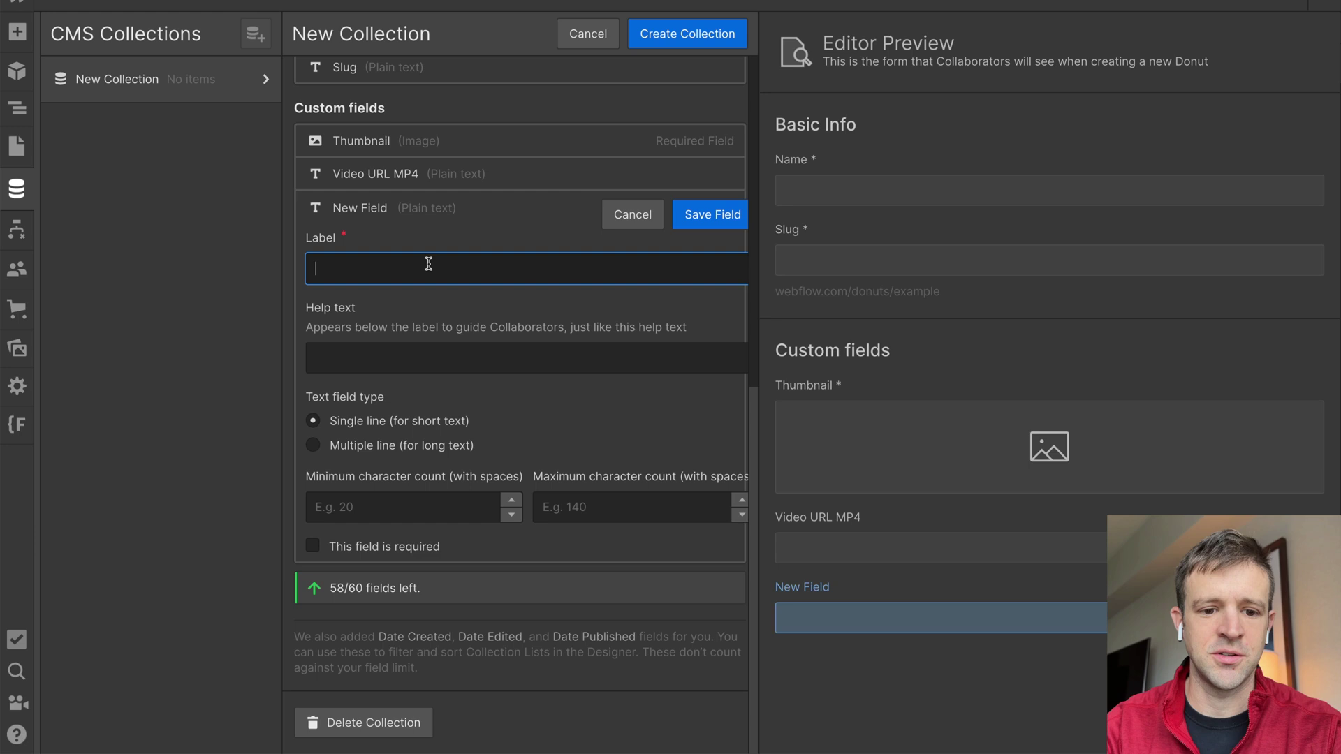
type("V")
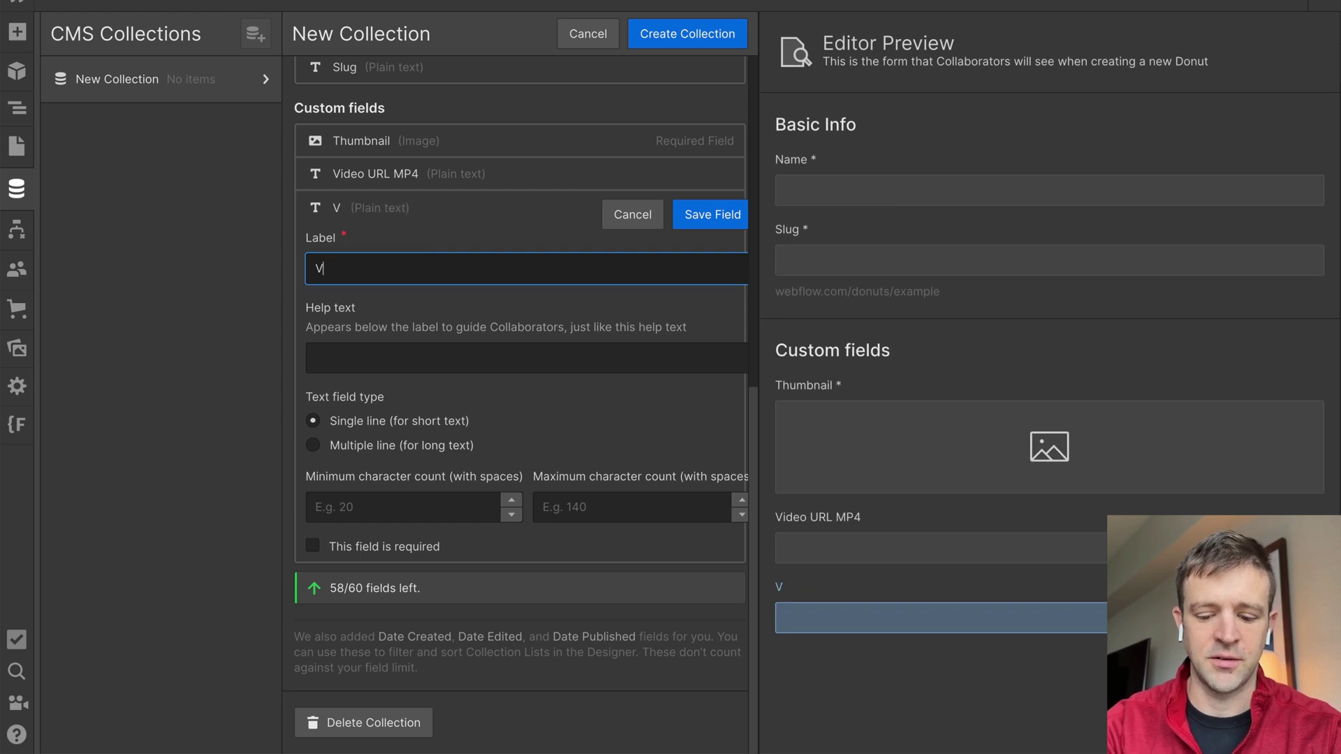
type("ideo URL WEBM")
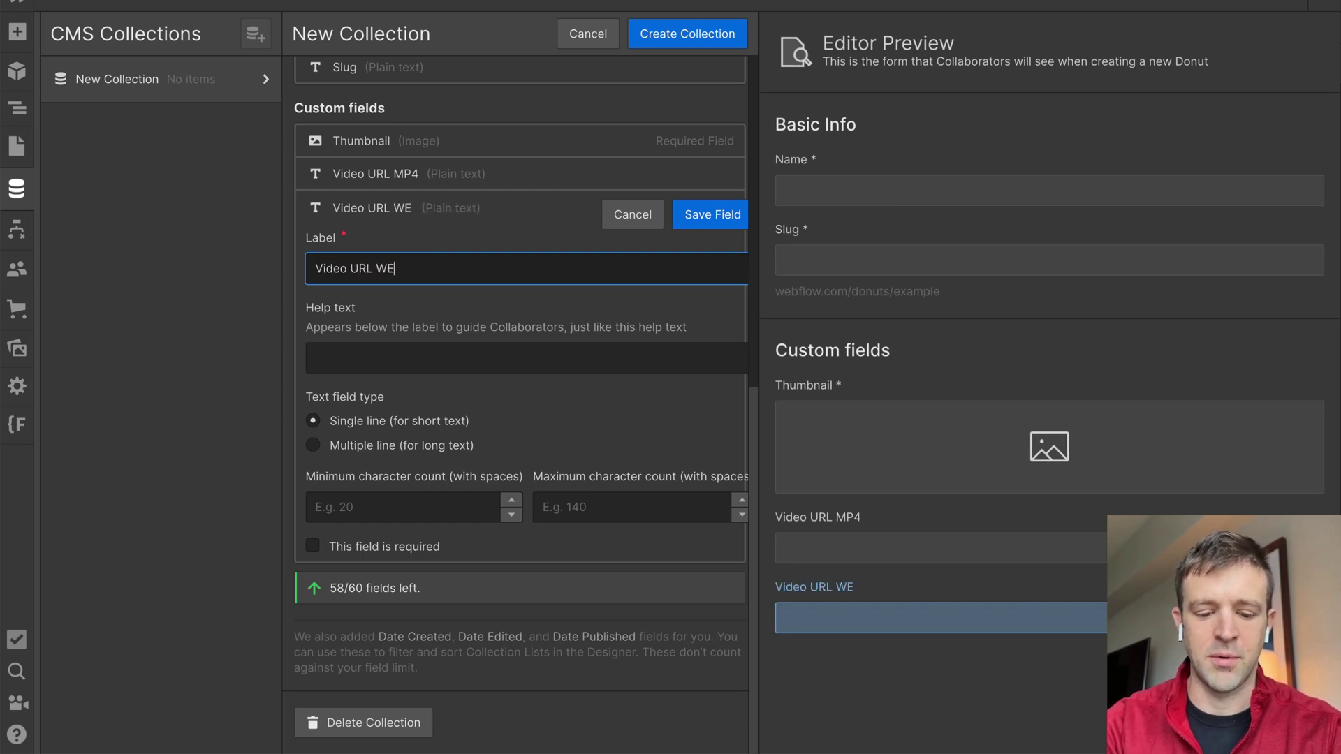
left_click(701, 214)
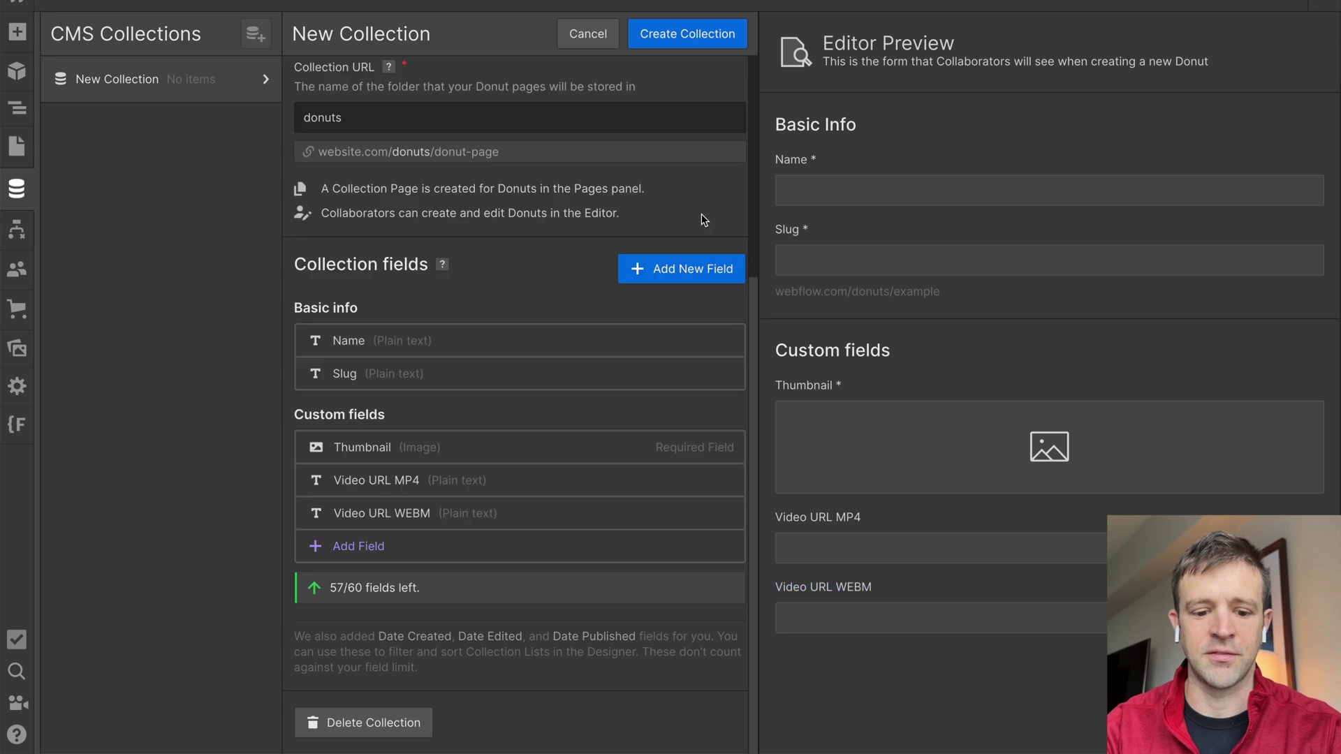
Create the Donuts collection and return to the blank canvas
left_click(687, 43)
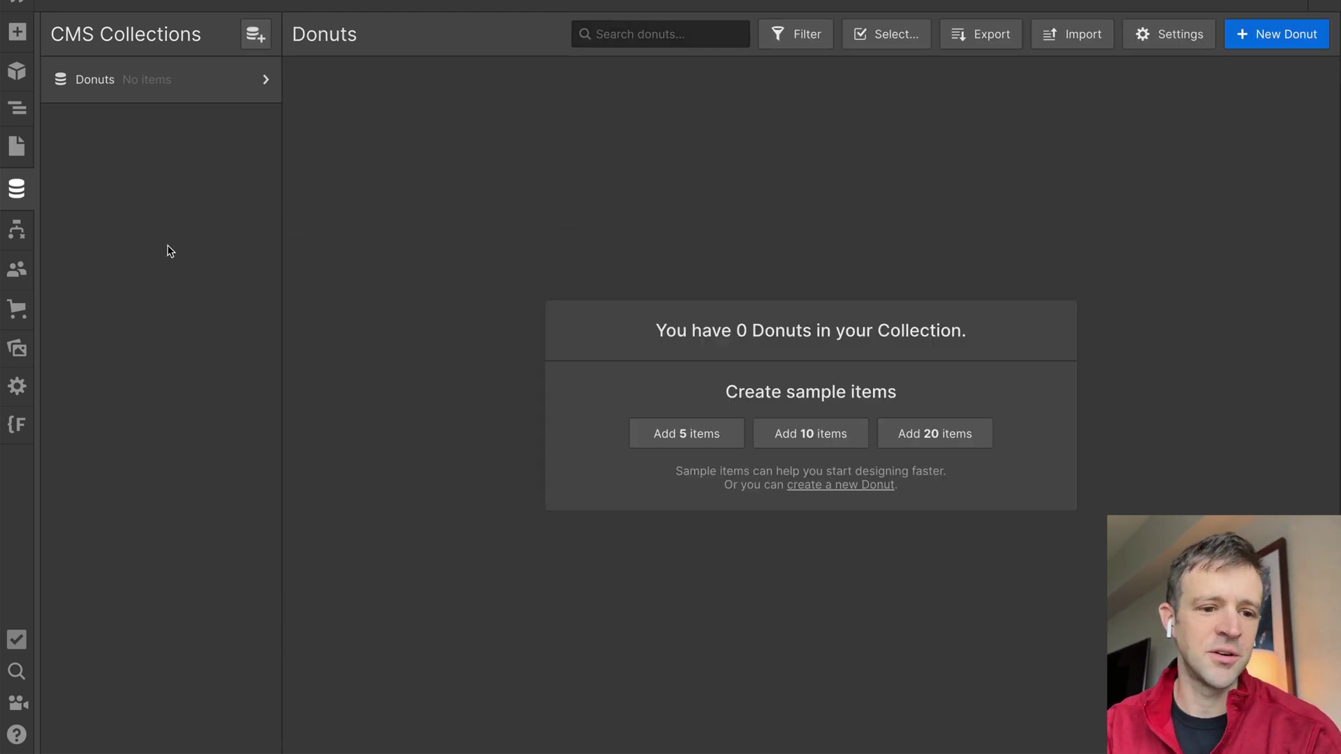
left_click(24, 195)
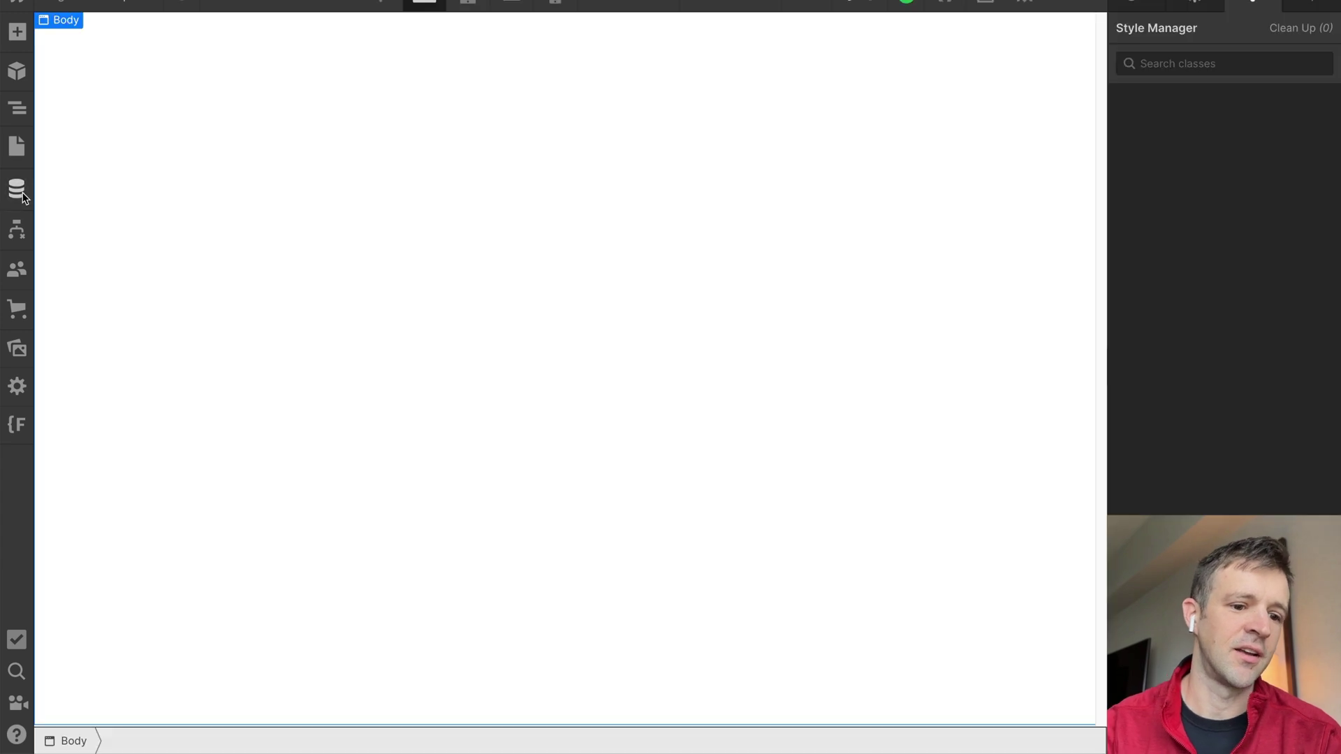
left_click(16, 146)
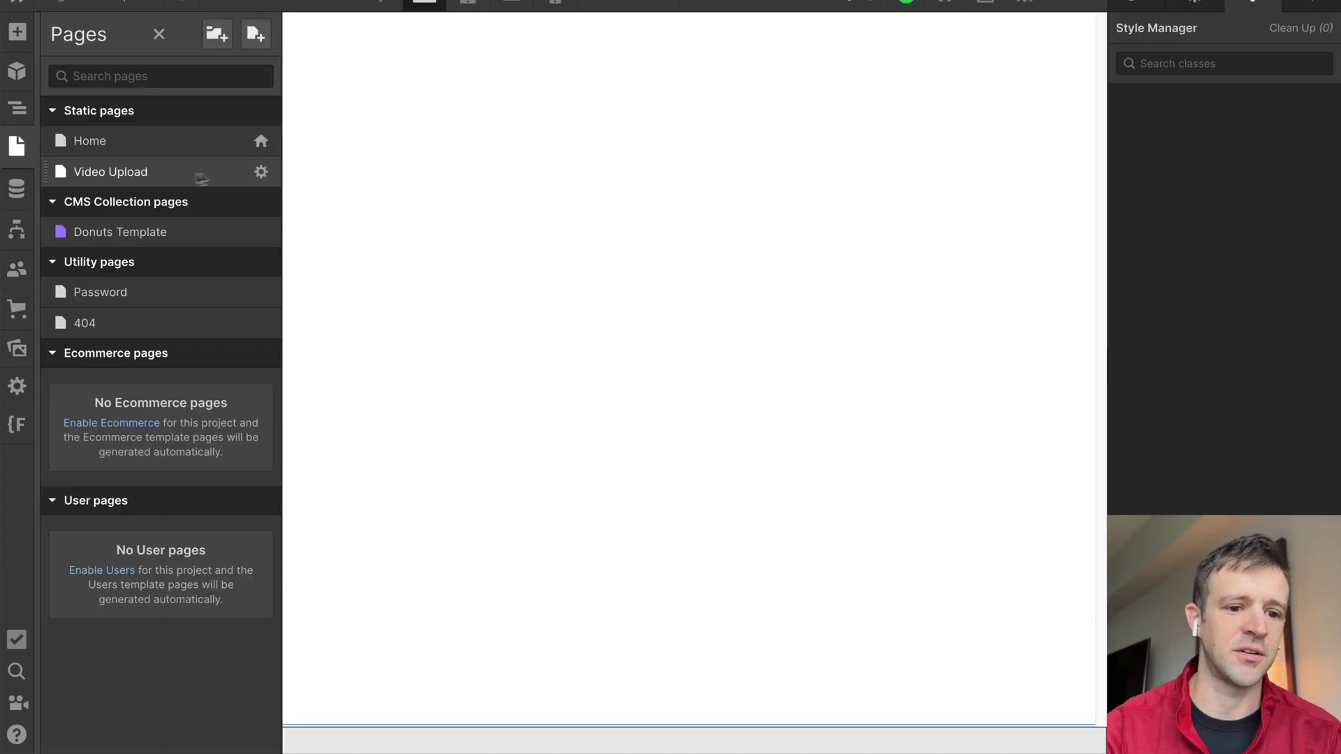
left_click(535, 204)
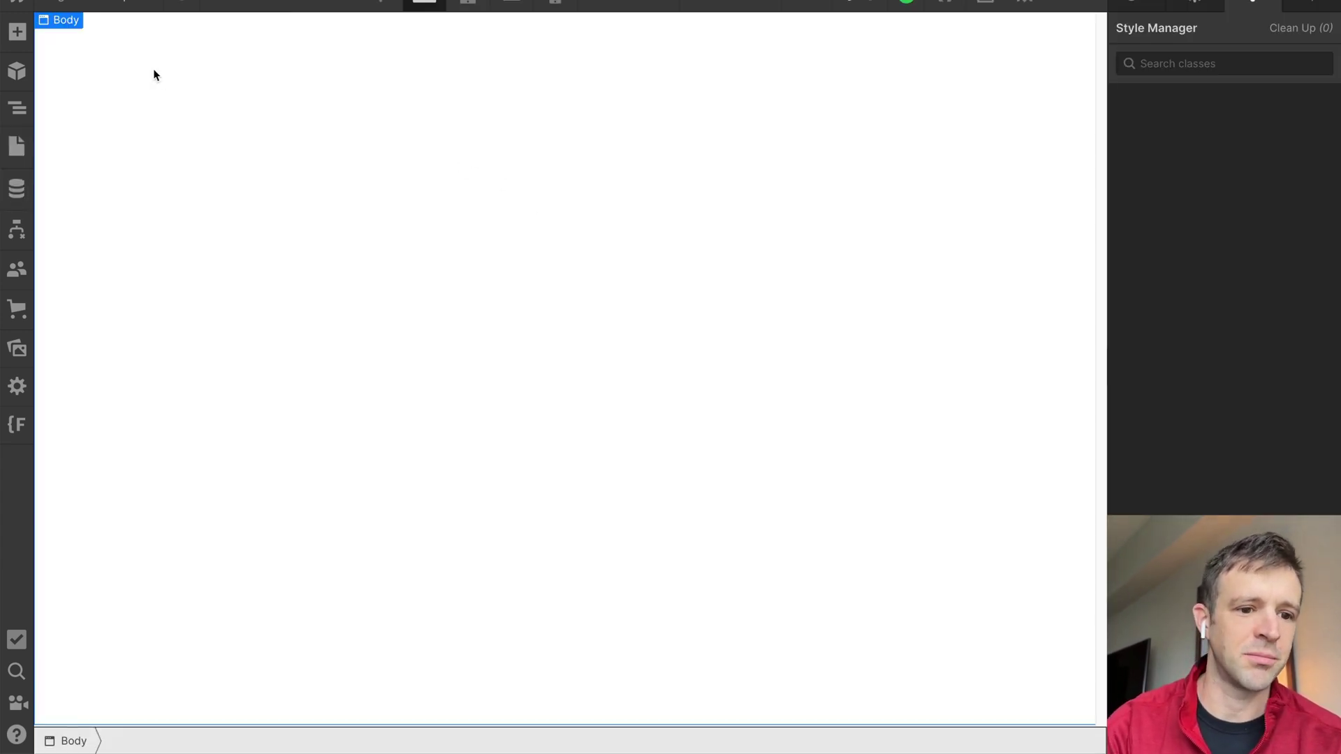
Drag a Background Video element from the Add panel onto the page
left_click(17, 31)
scroll(192, 241, "down", 15)
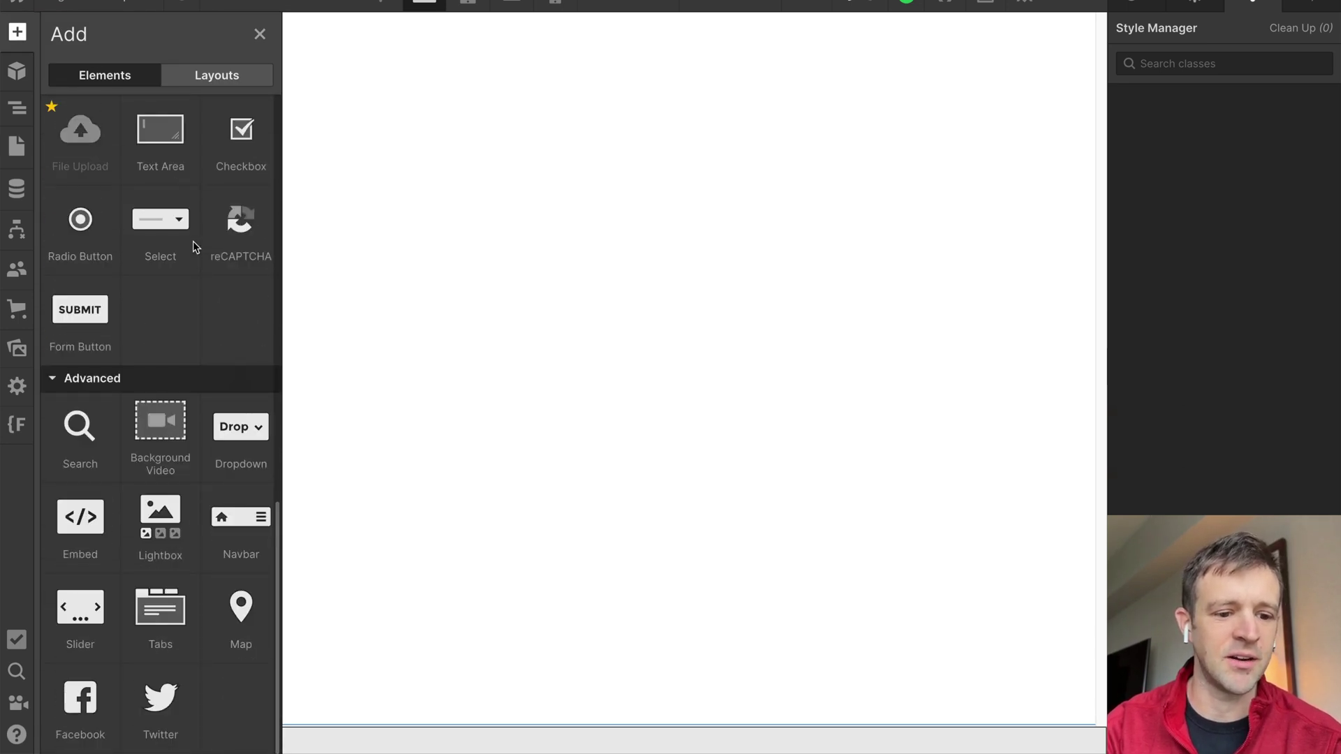
left_click_drag(161, 436, 583, 247)
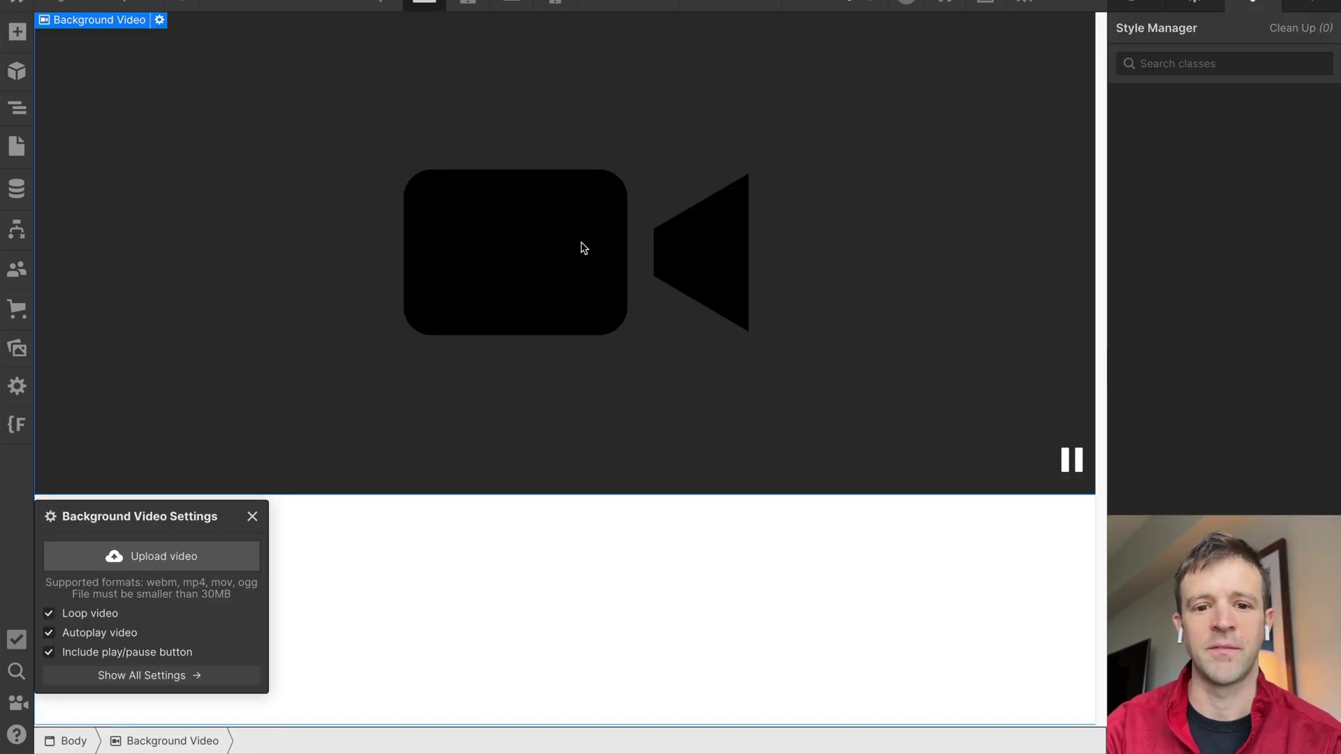
Upload a donut clip to the background video and disable its play/pause button
left_click(150, 558)
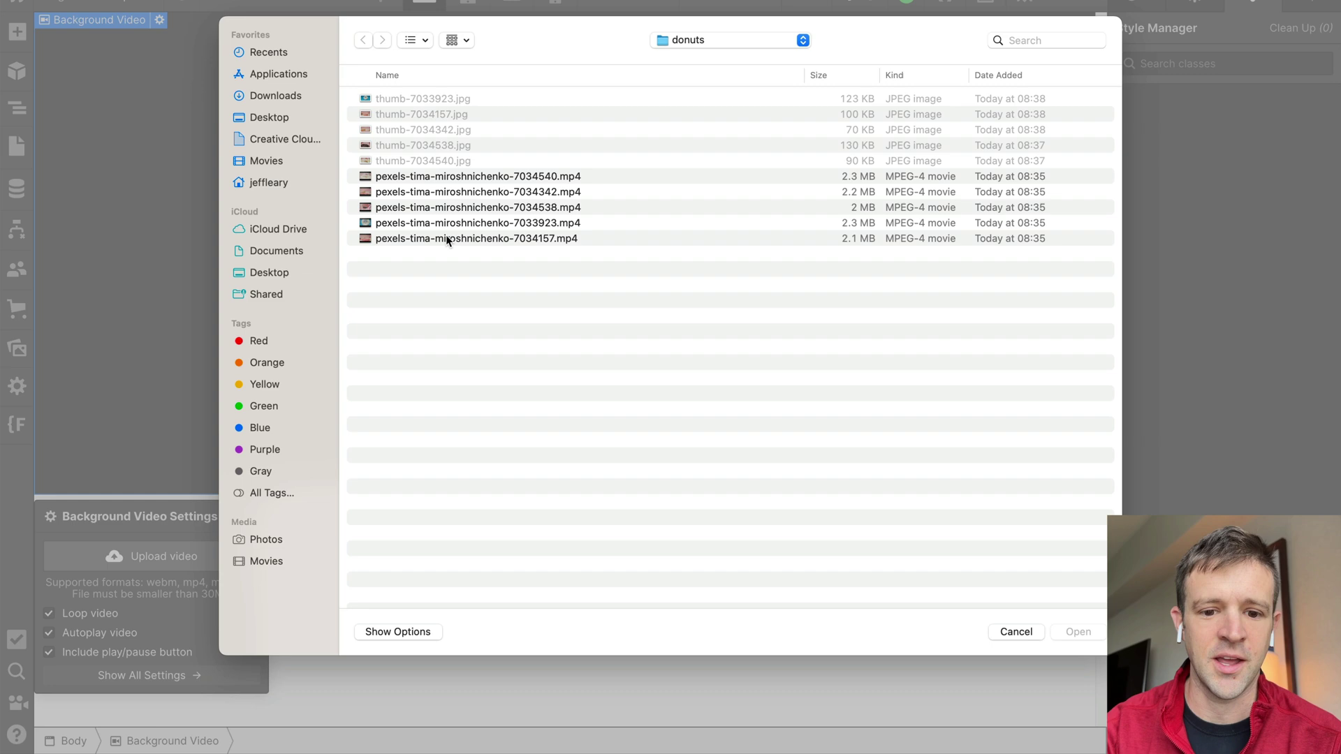
double_click(463, 179)
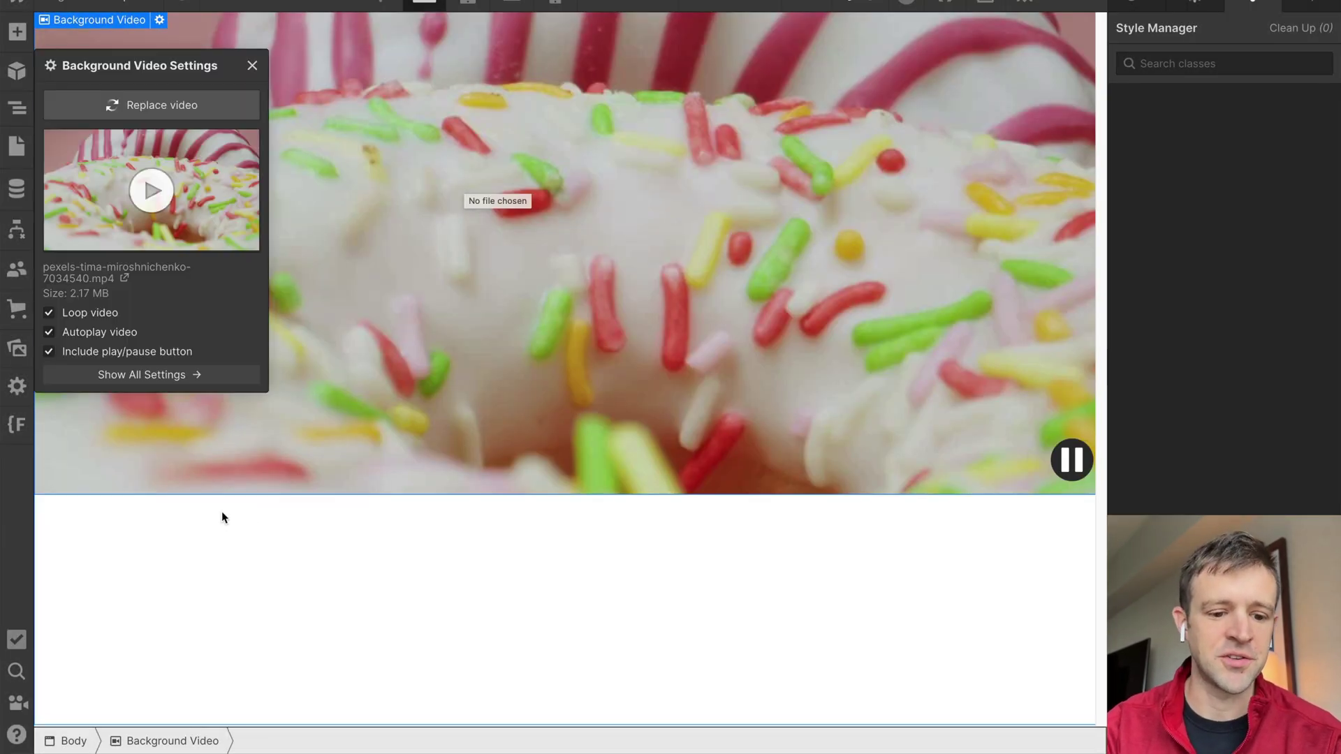
left_click(105, 353)
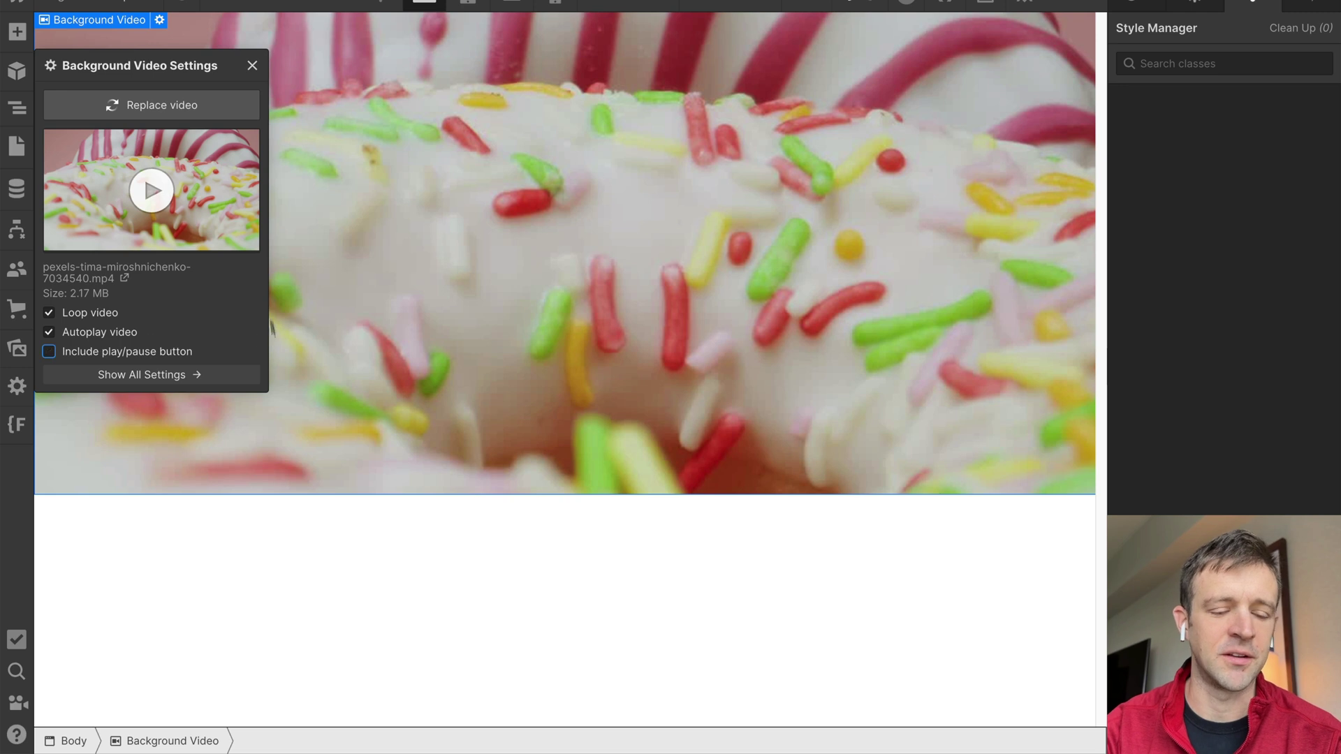
Publish the site to the webflow.io domain
left_click(252, 67)
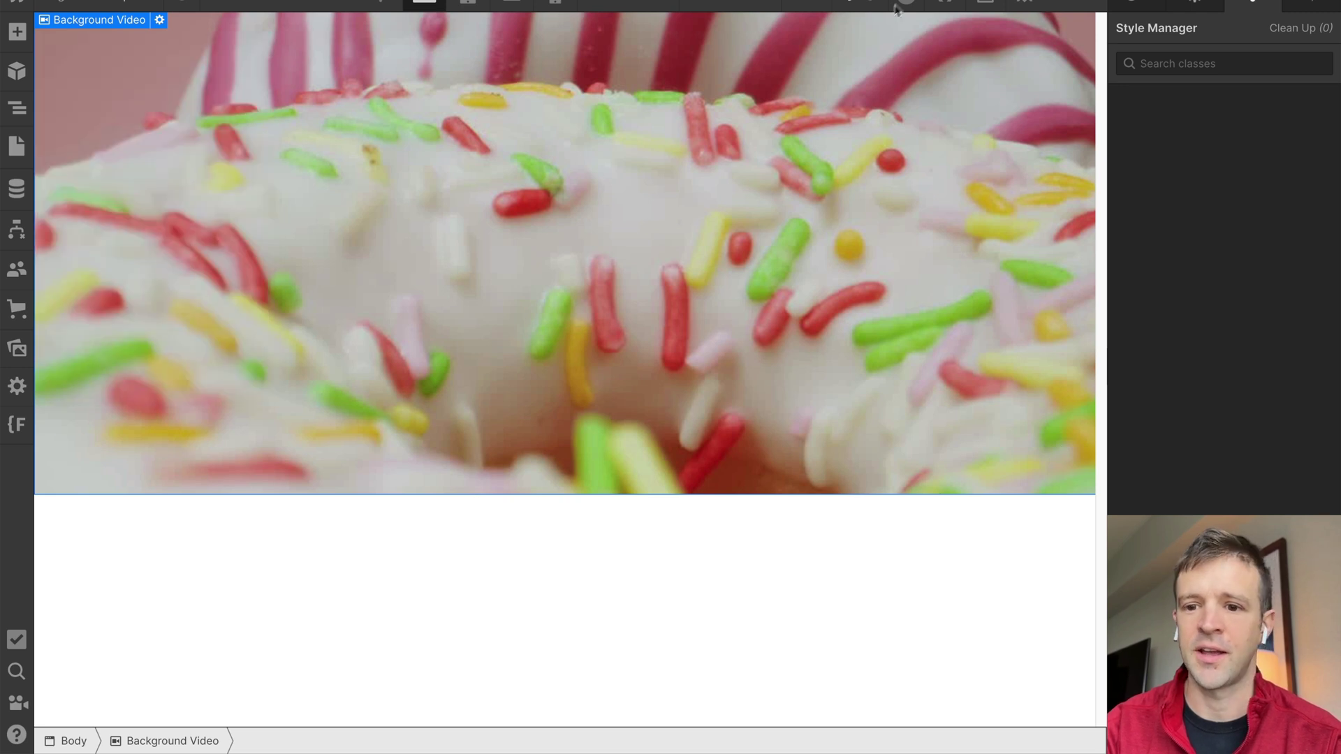
left_click(1042, 2)
left_click(982, 237)
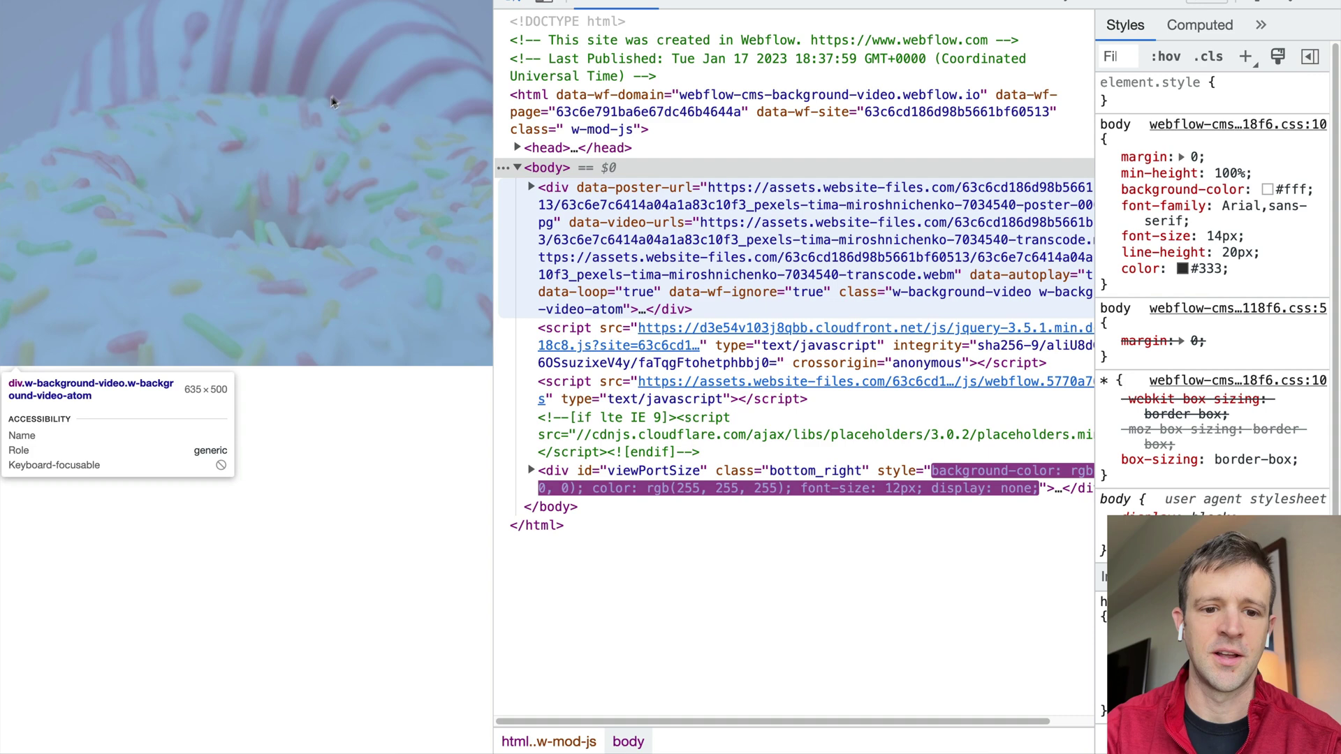
Inspect the live background video and expand it to select its MP4 source entry
left_click(329, 105)
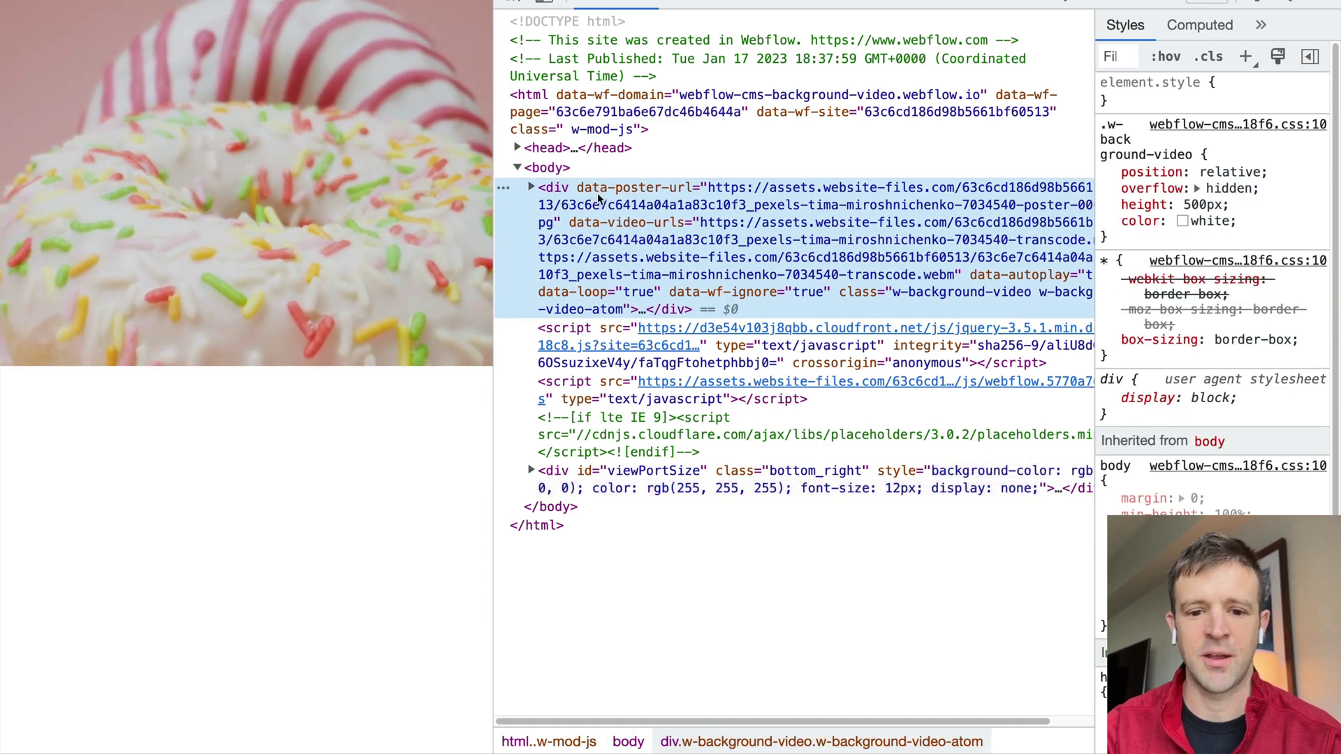
left_click(531, 187)
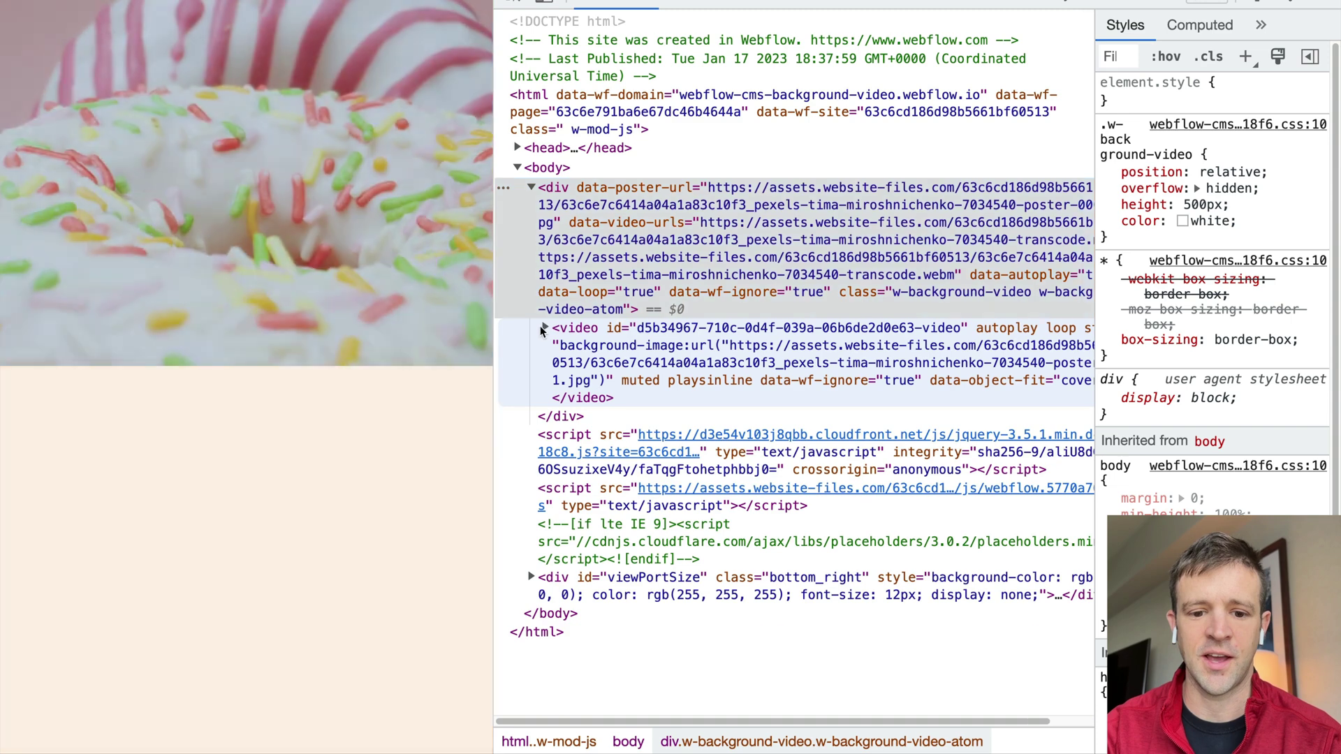
left_click(545, 328)
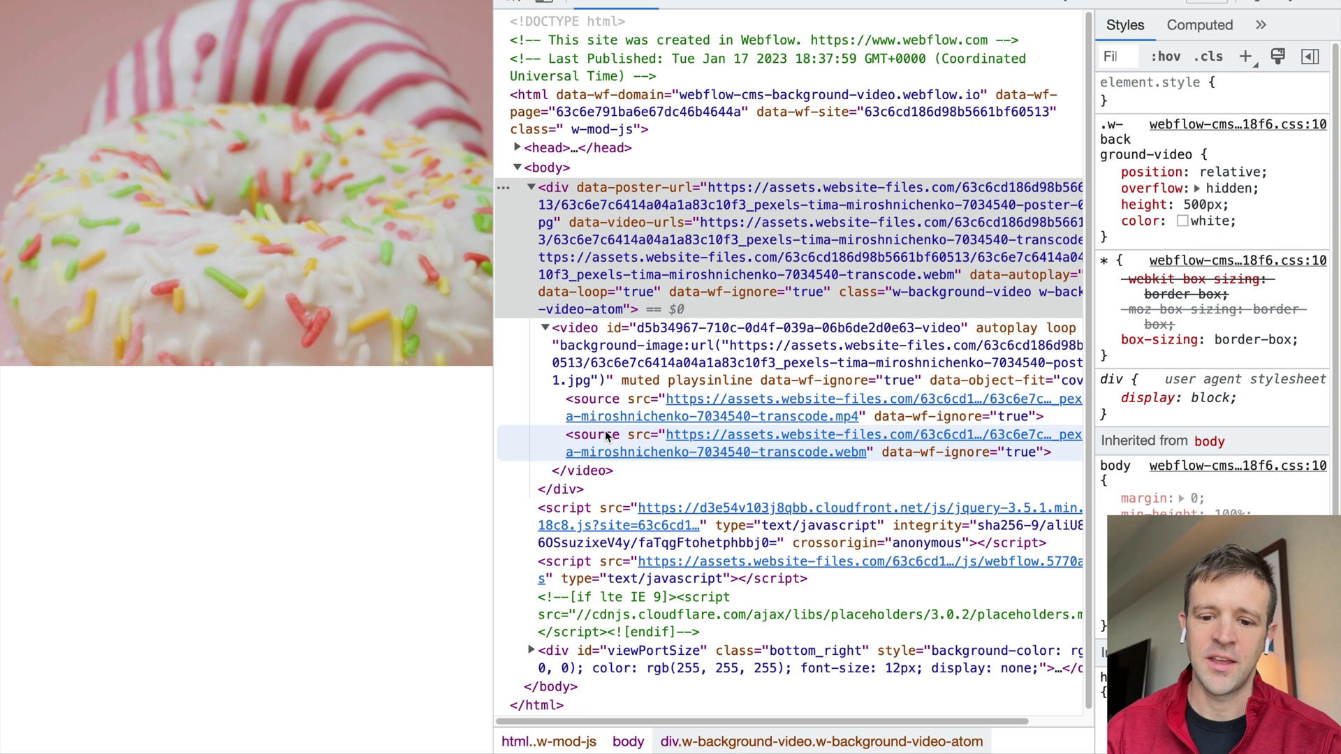
left_click(590, 407)
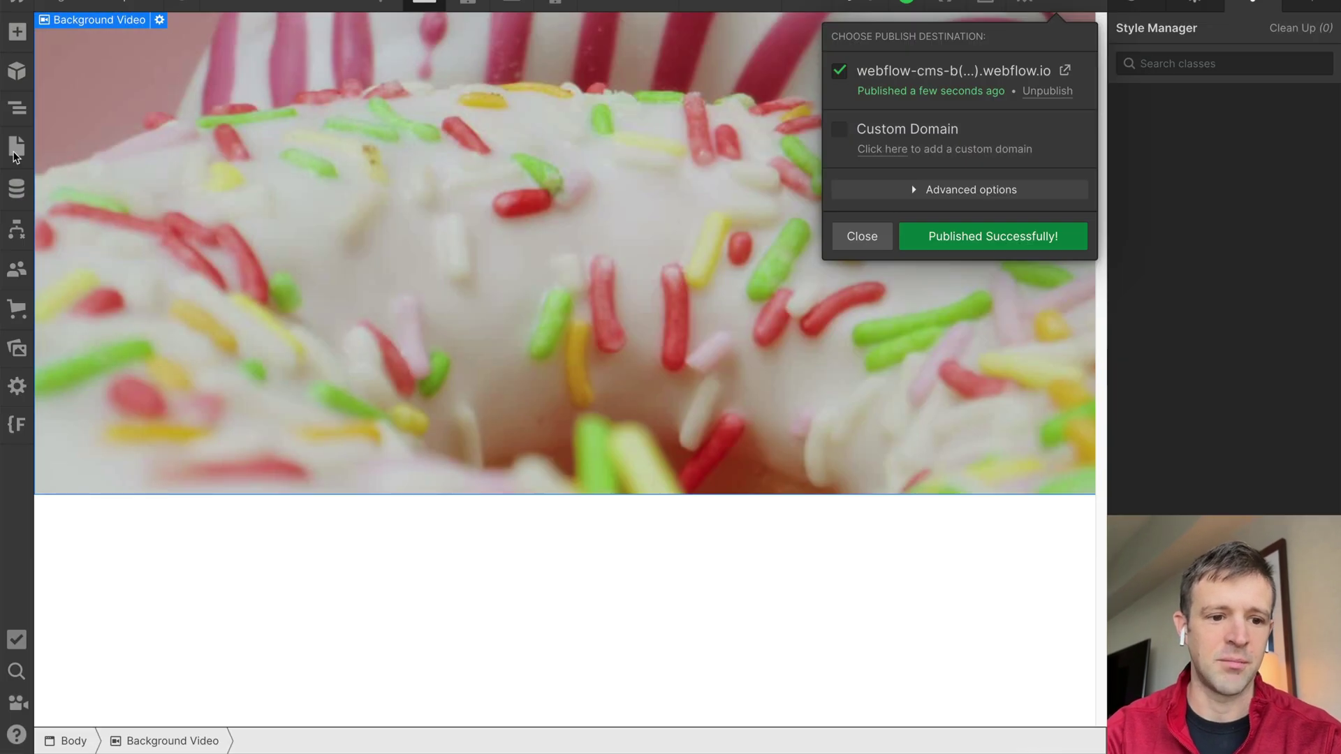
Create a Donut 1 item and paste the MP4 address into Video URL MP4
left_click(14, 190)
left_click(195, 95)
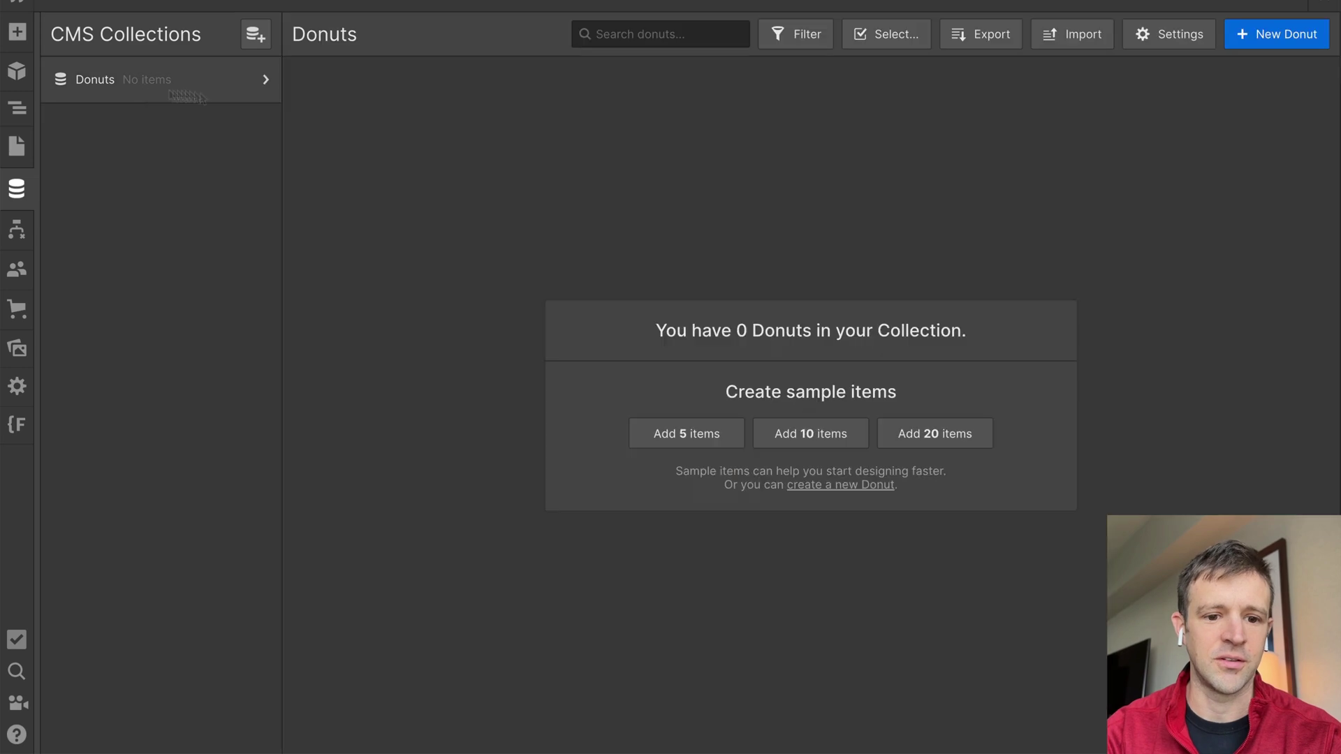
left_click(1269, 41)
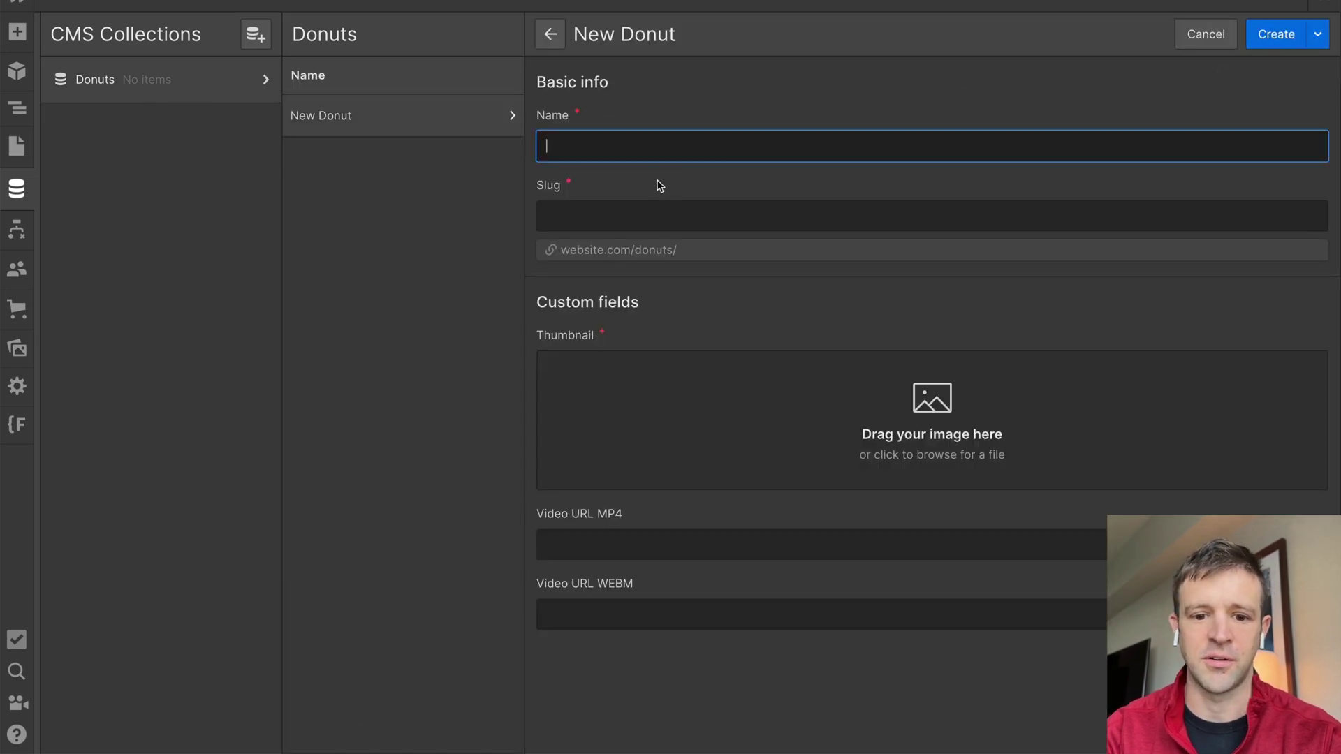
type("Donut 1")
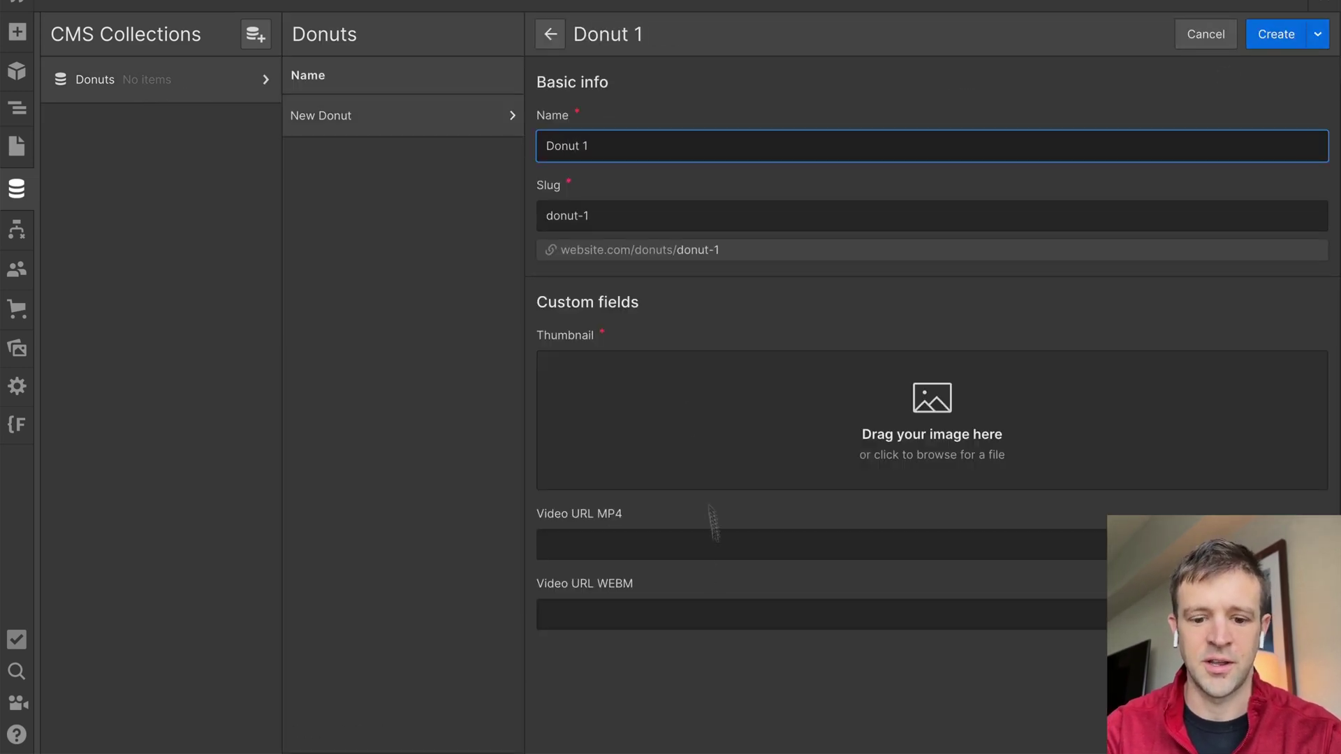
left_click(694, 551)
key("ctrl+v")
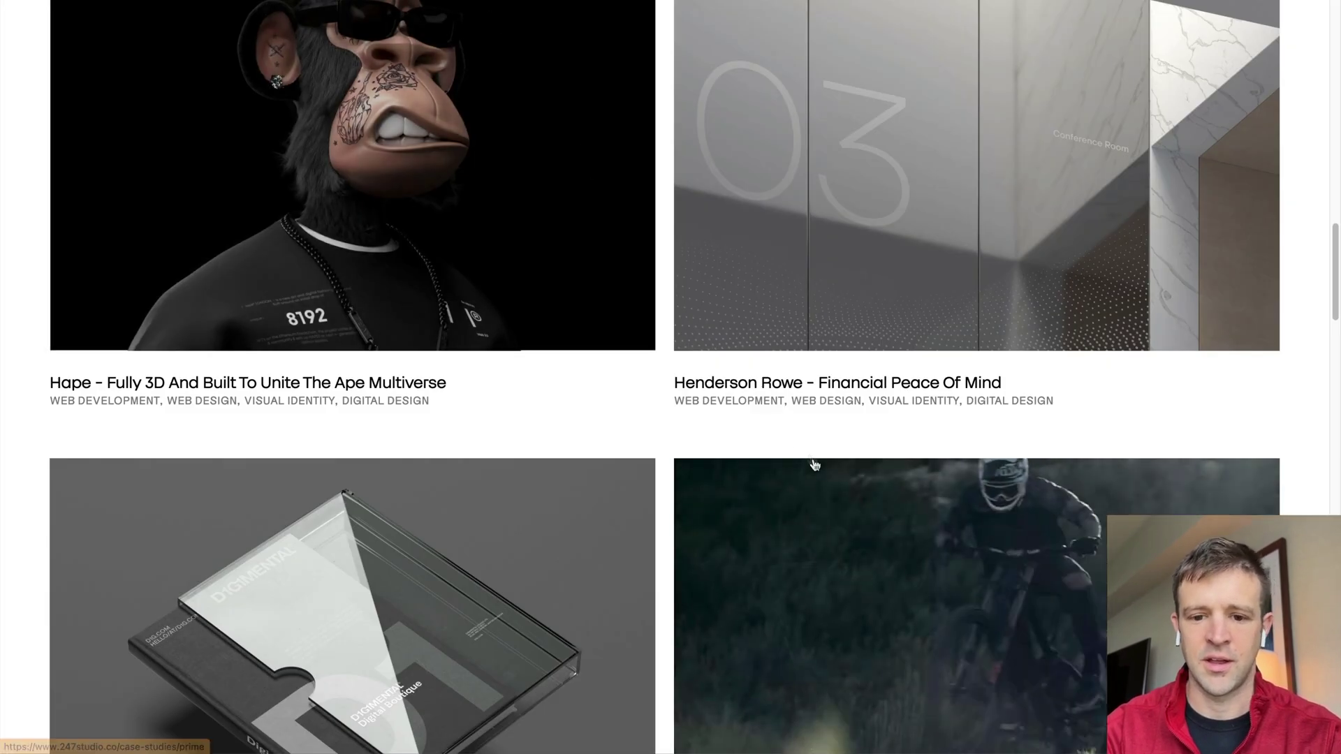
Select the WEBM source in DevTools and copy its src URL
scroll(815, 464, "up", 1)
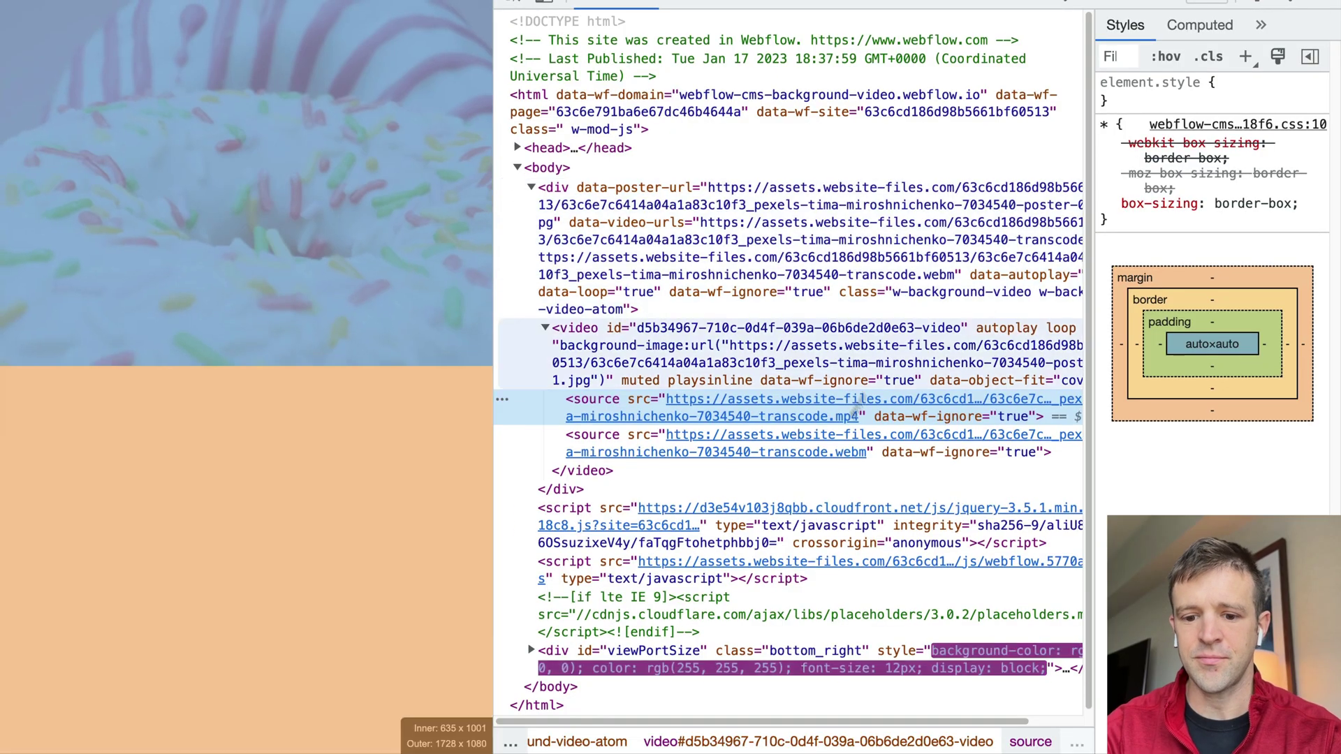
left_click(826, 453)
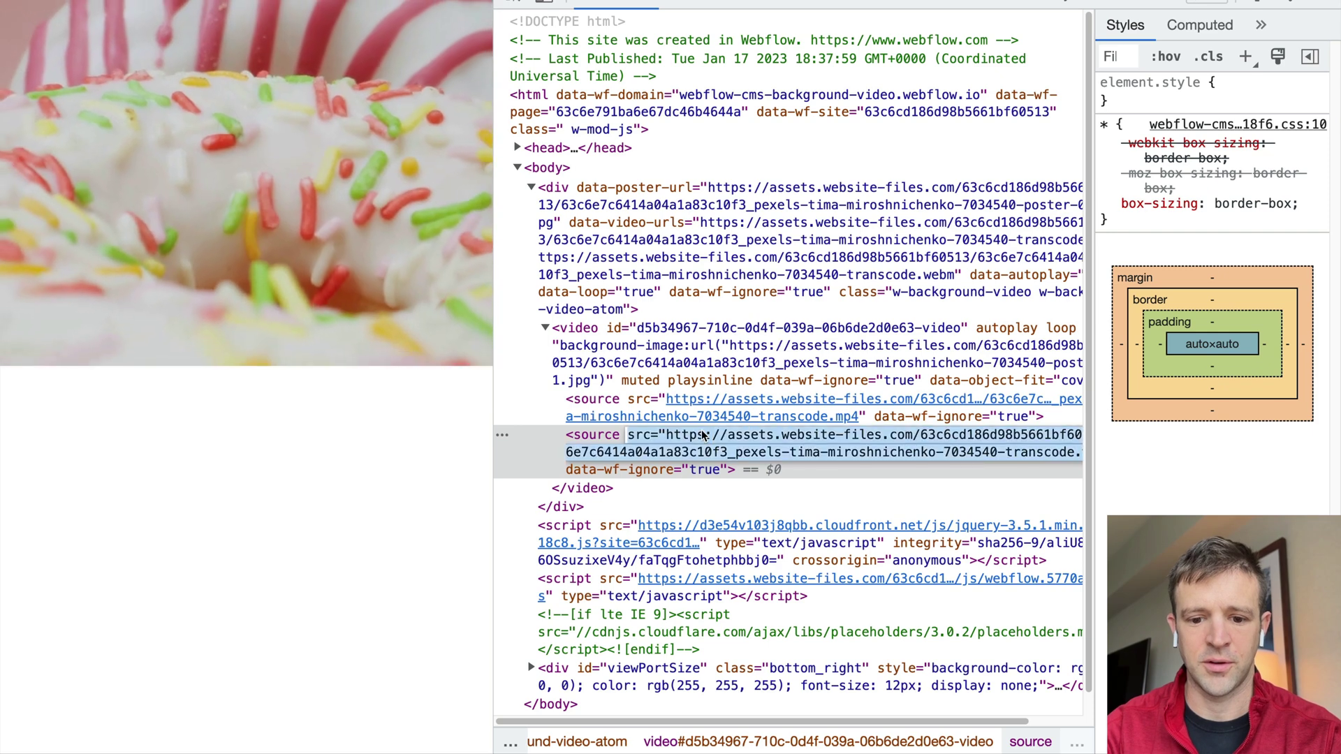
left_click(670, 436)
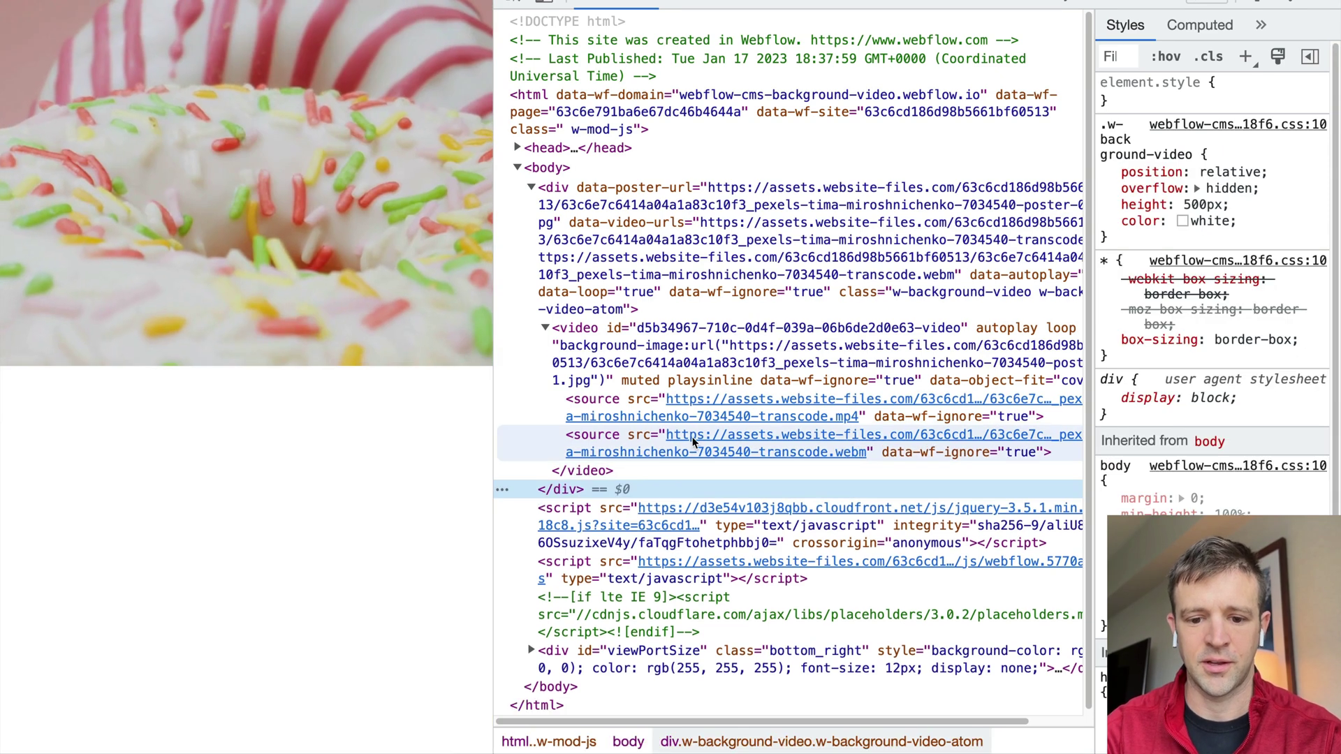
double_click(691, 438)
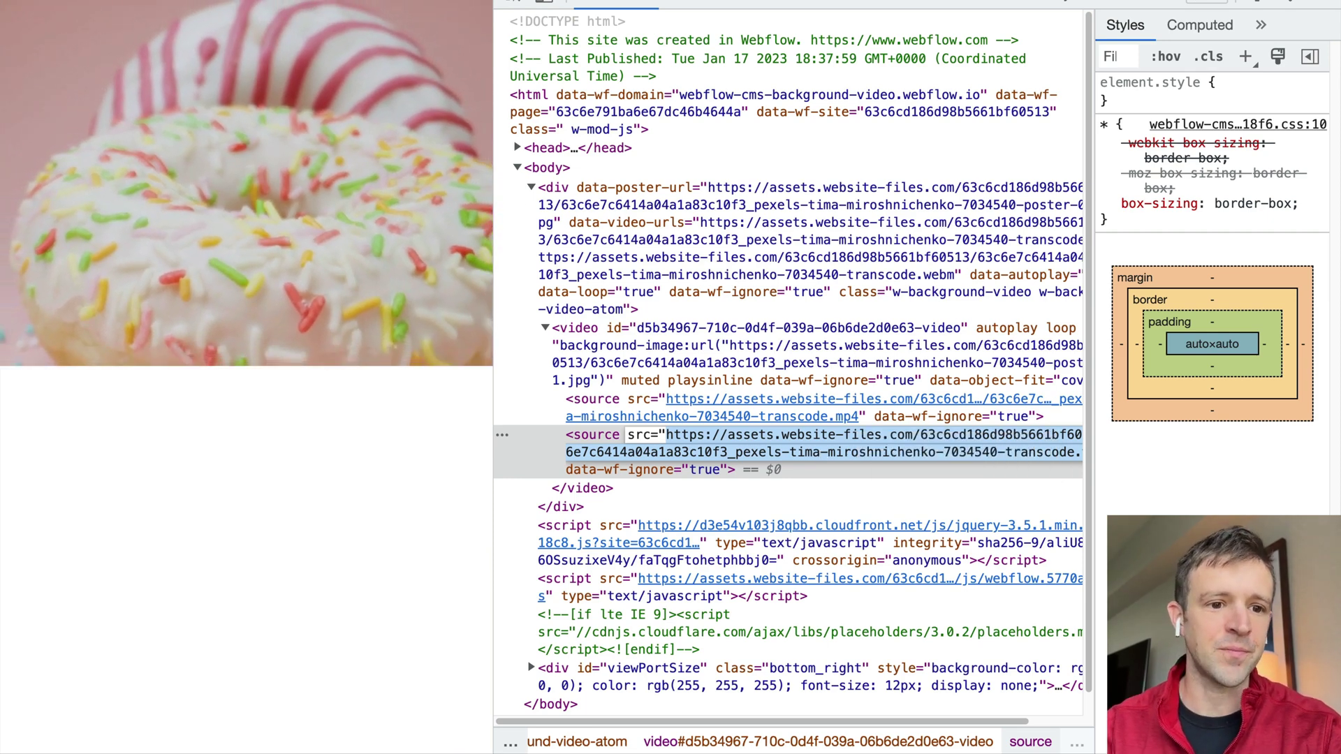
key("ctrl+v")
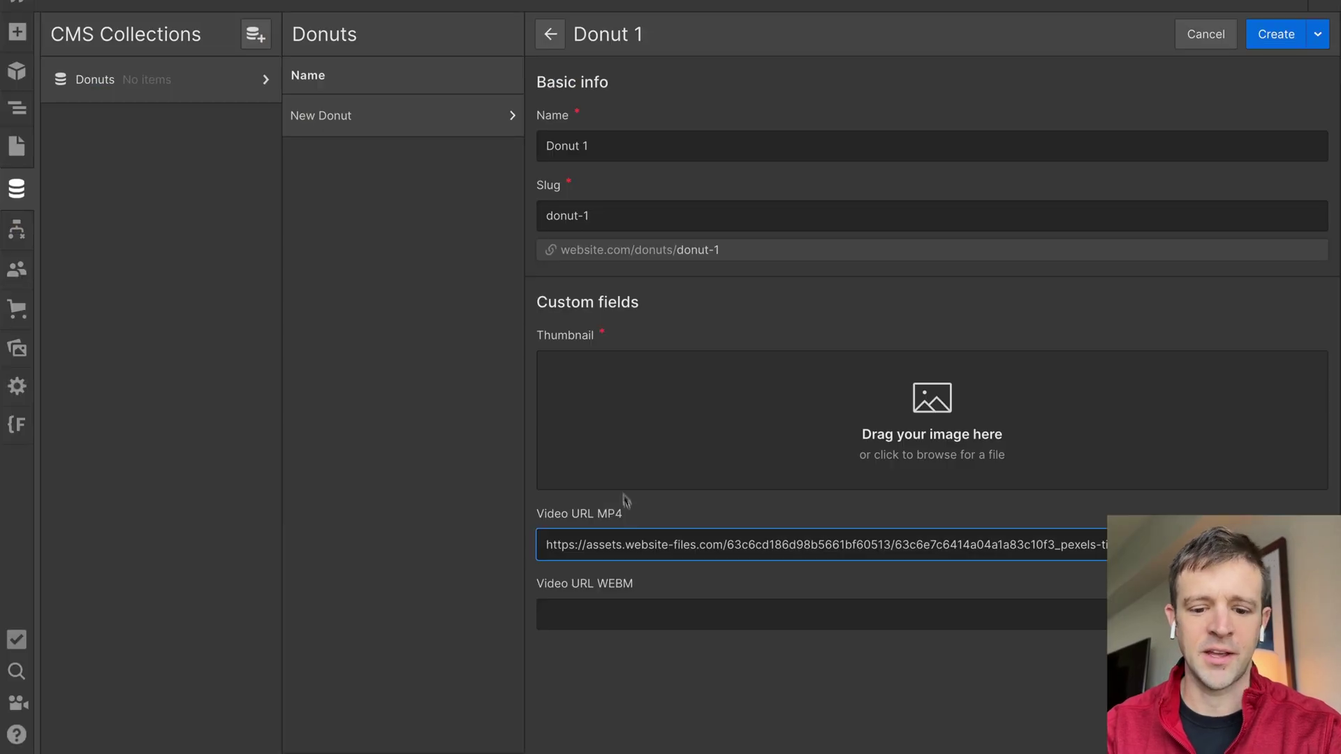
Paste the WEBM address, add a thumbnail image and save Donut 1, then add more donuts
left_click(634, 618)
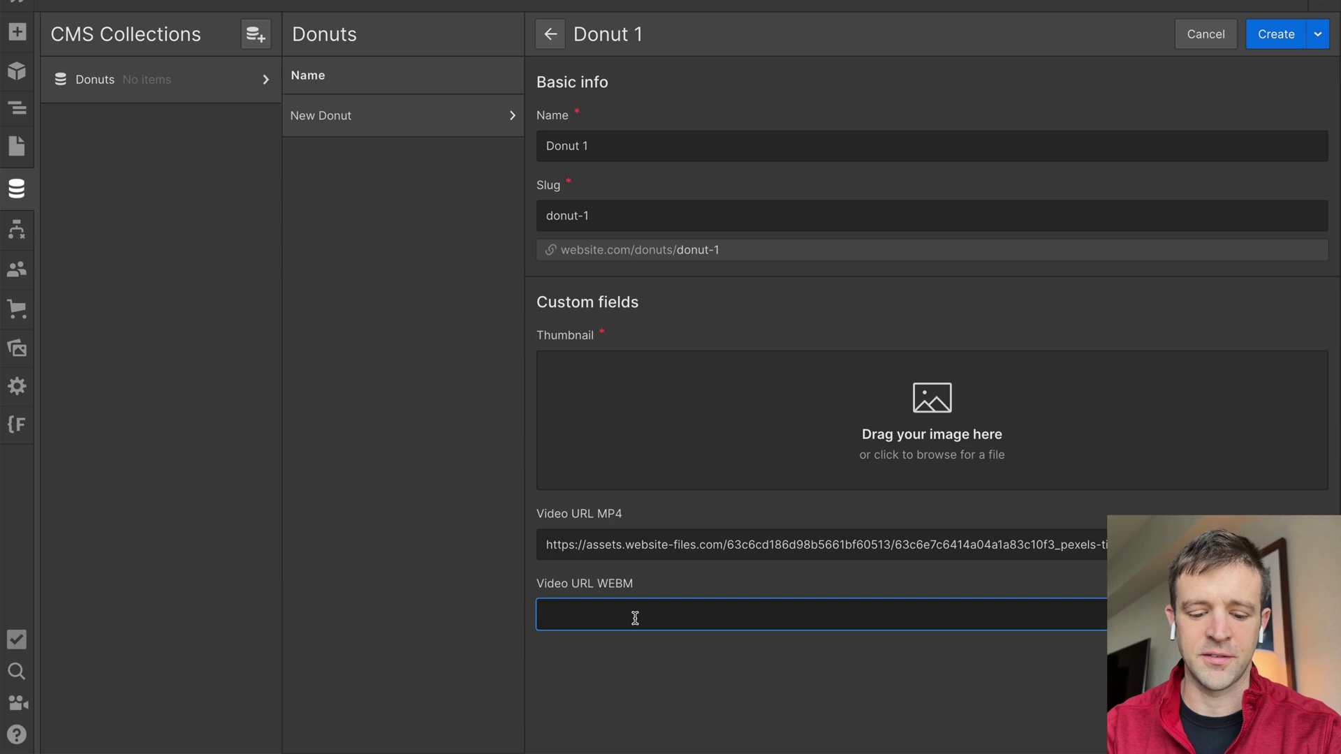
key("ctrl+v")
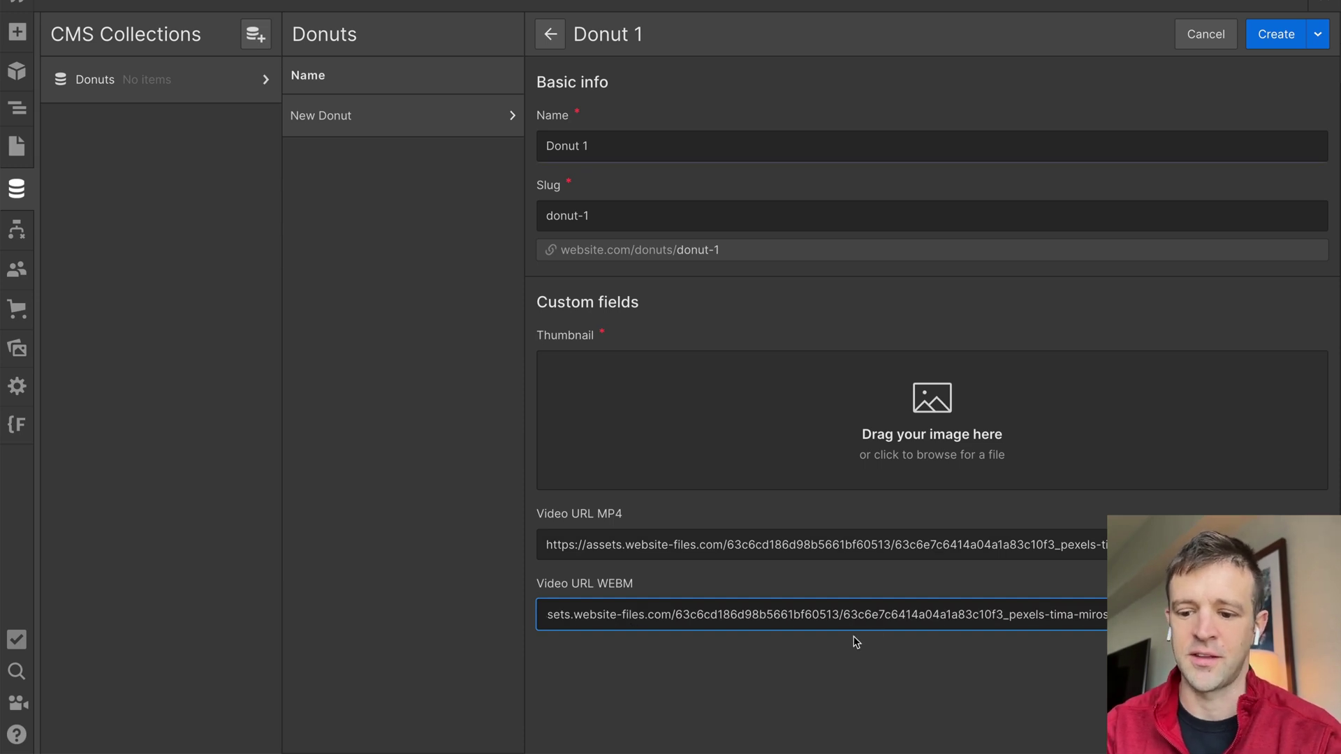
left_click(920, 445)
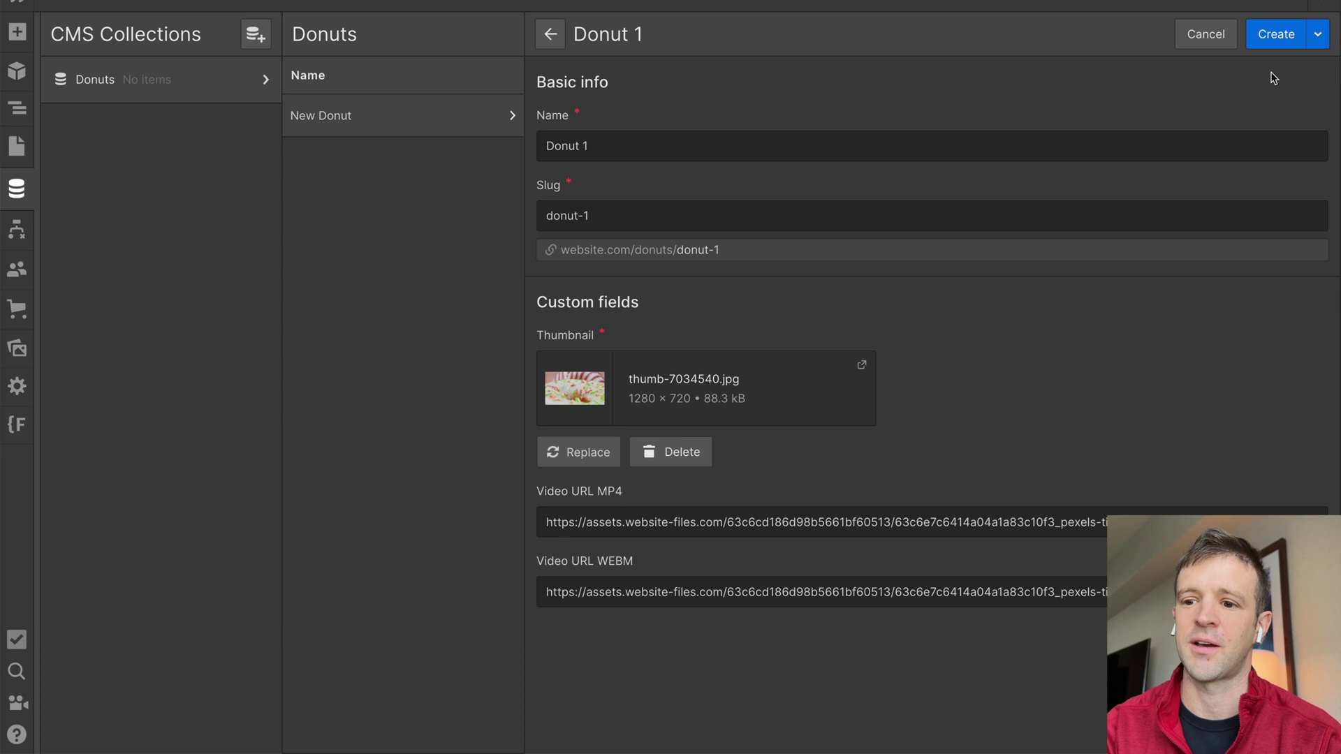
left_click(1282, 41)
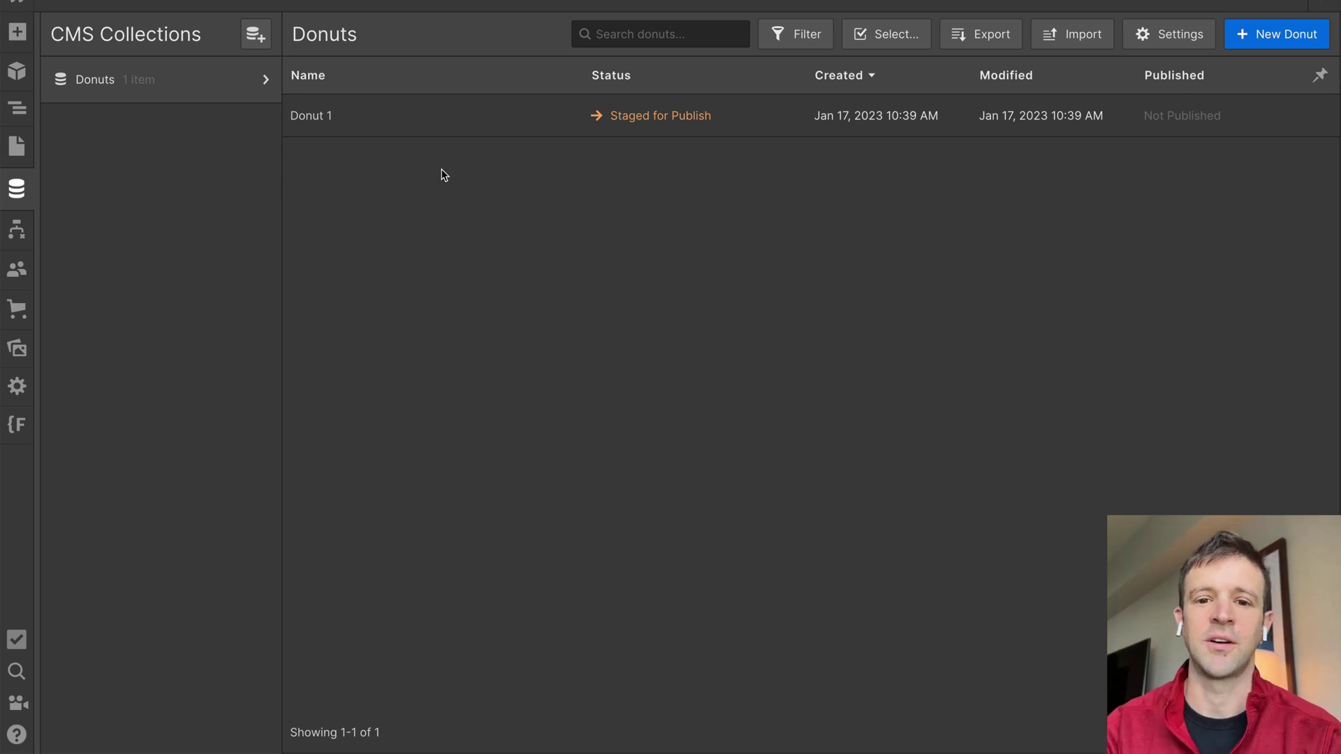
left_click(1259, 32)
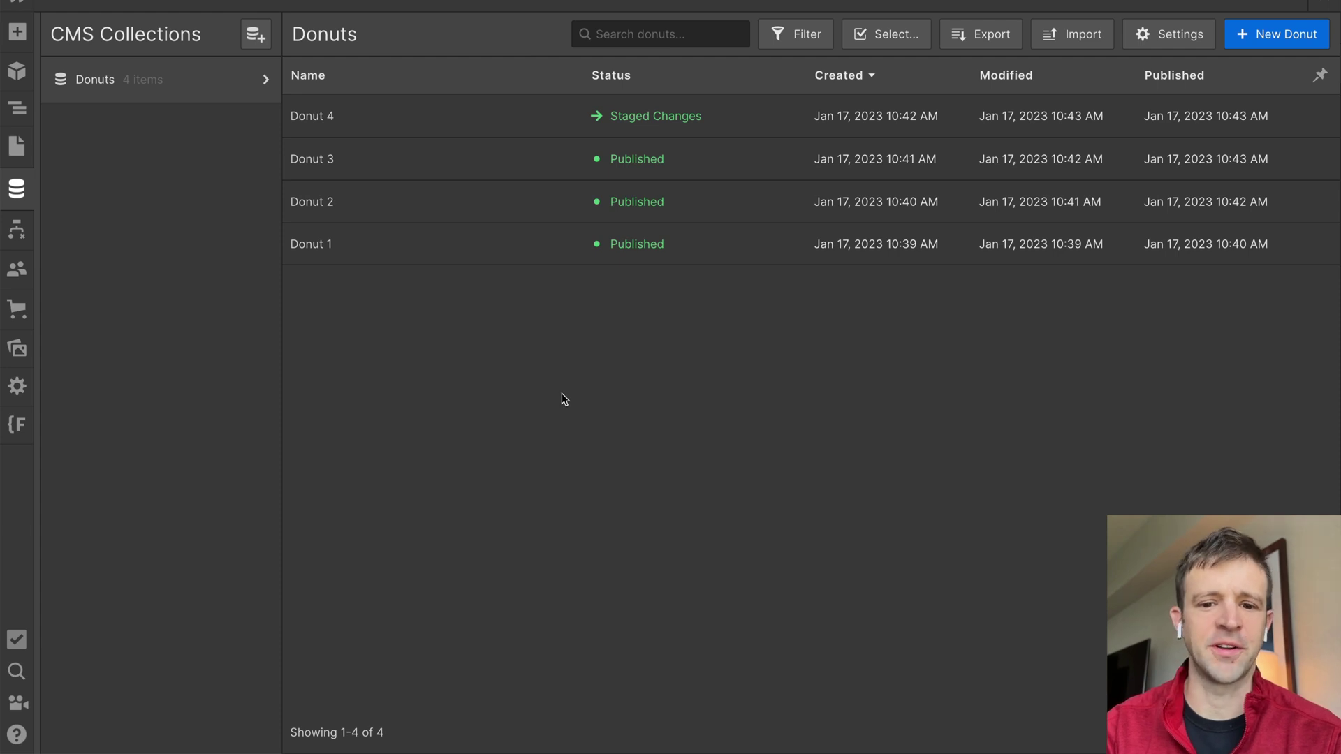
Switch to the Home page and copy the Feature 11 component from the component library
left_click(17, 189)
left_click(17, 146)
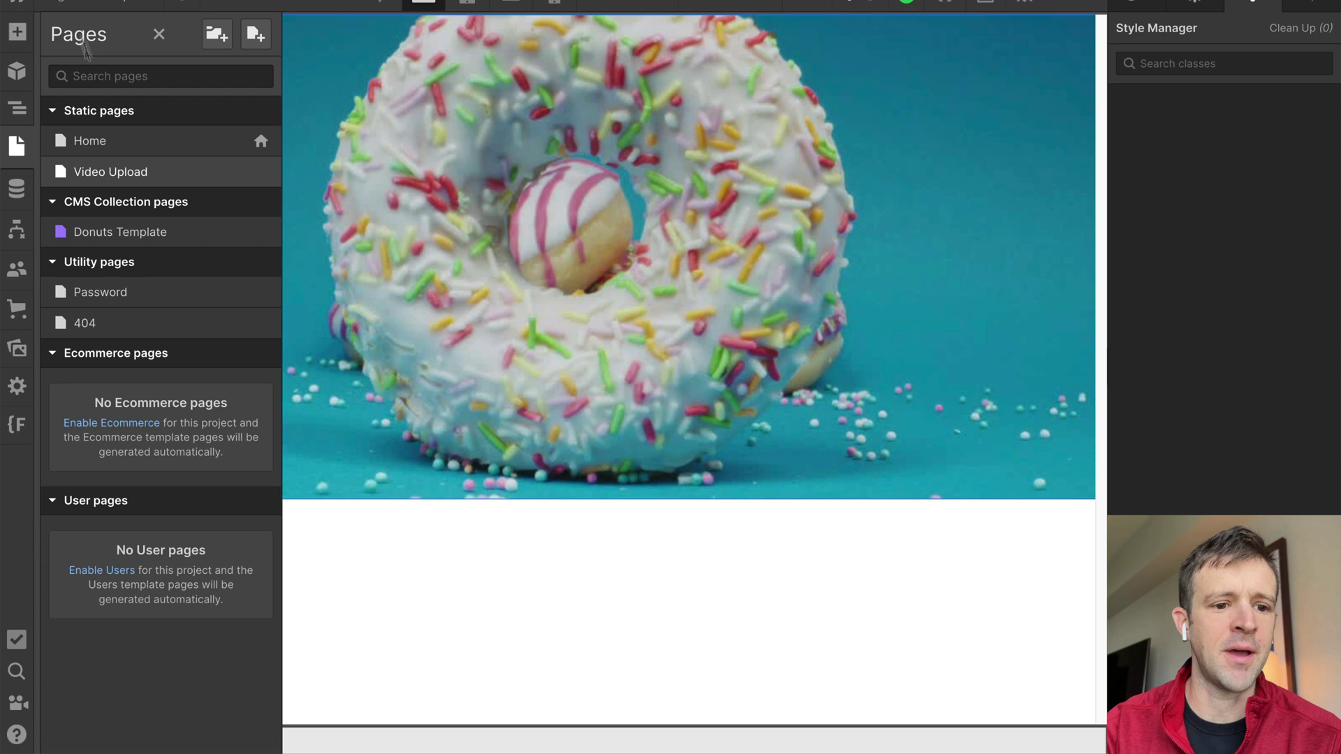
left_click(110, 138)
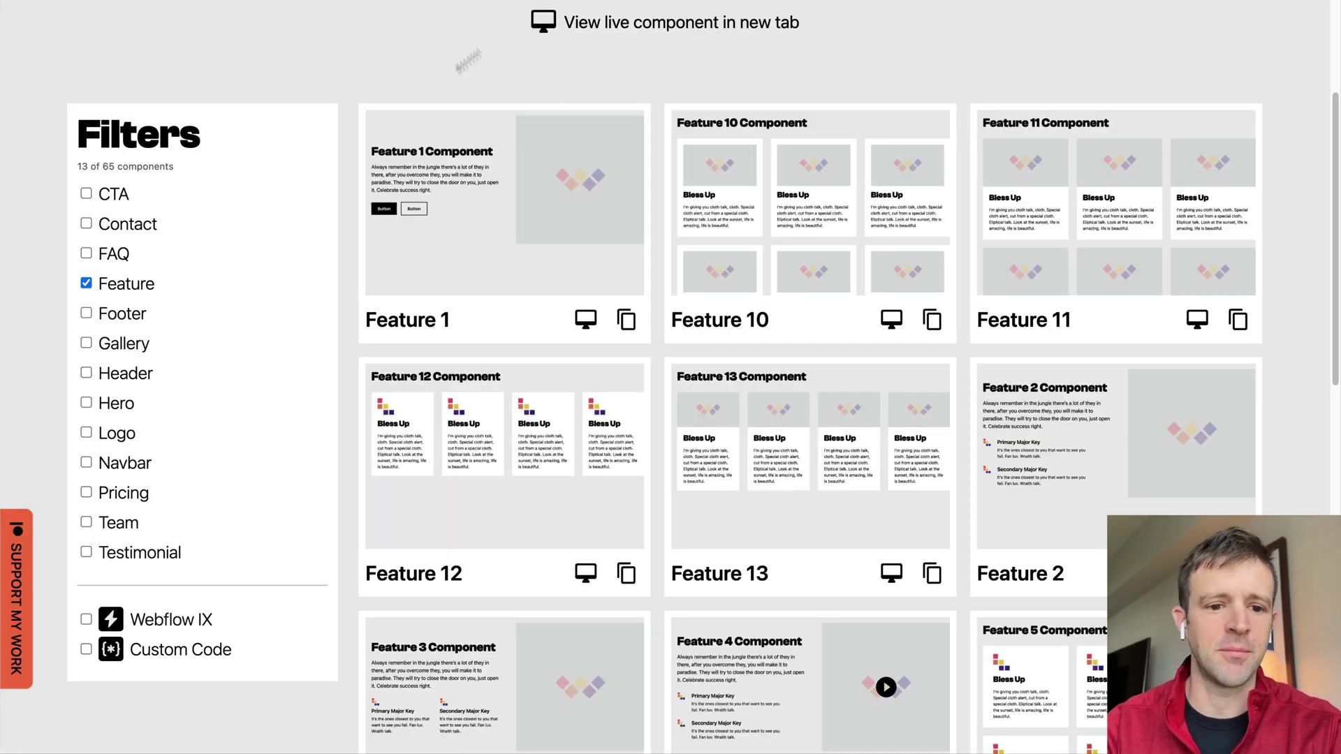
left_click(1233, 334)
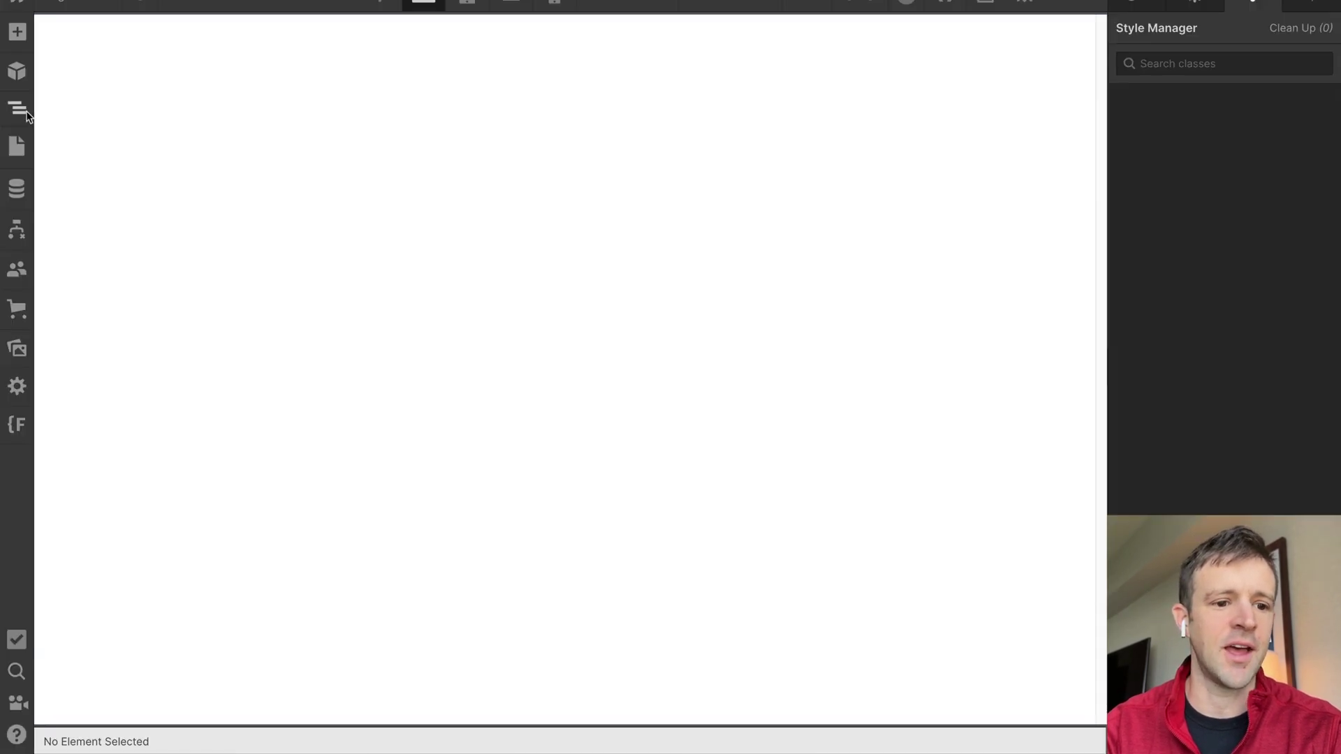
left_click(28, 104)
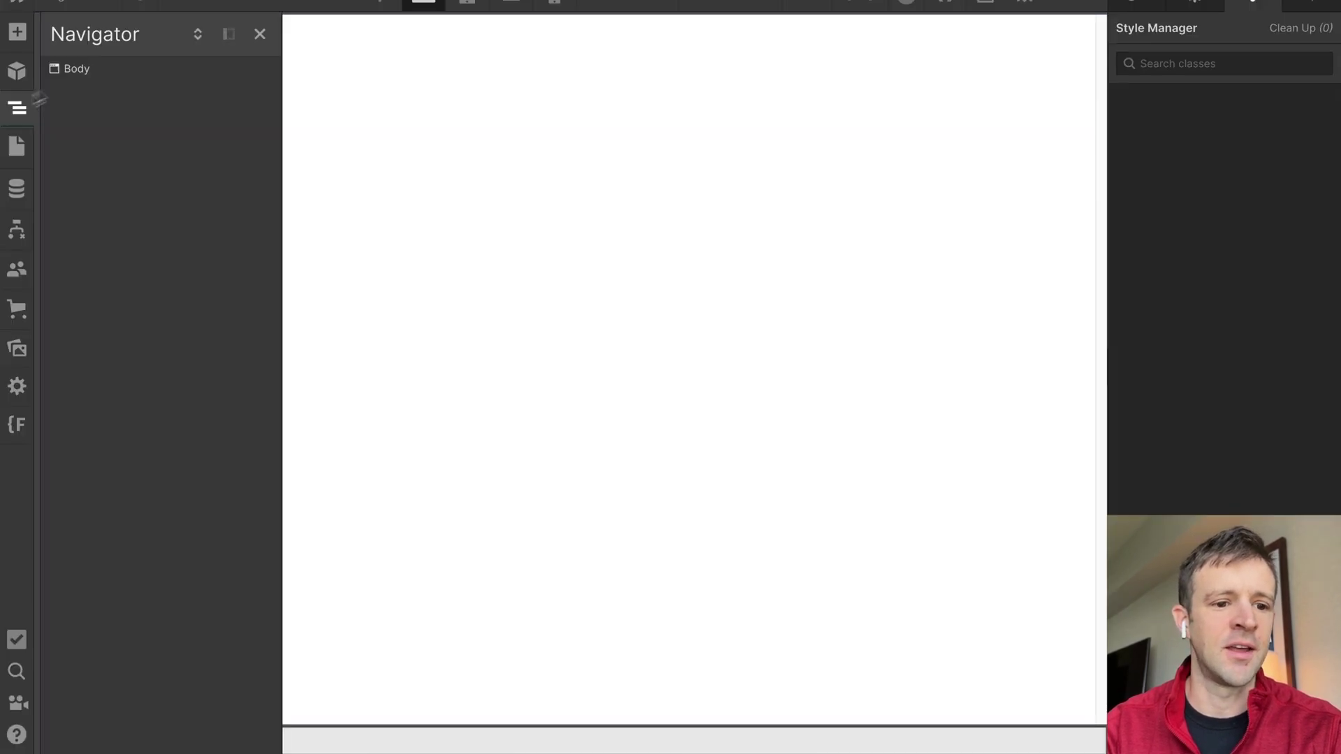
Paste the Feature 11 section into the Home page body
left_click(80, 71)
key("ctrl+v")
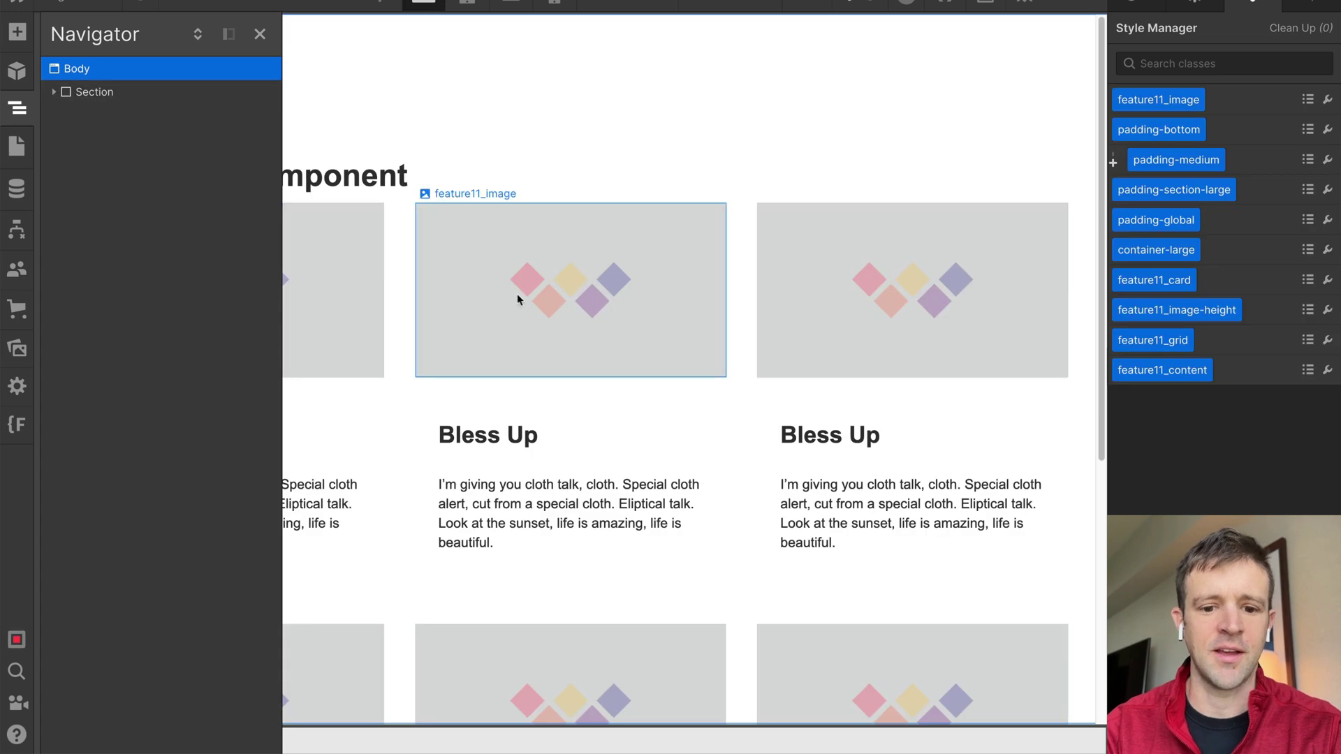
left_click(519, 299)
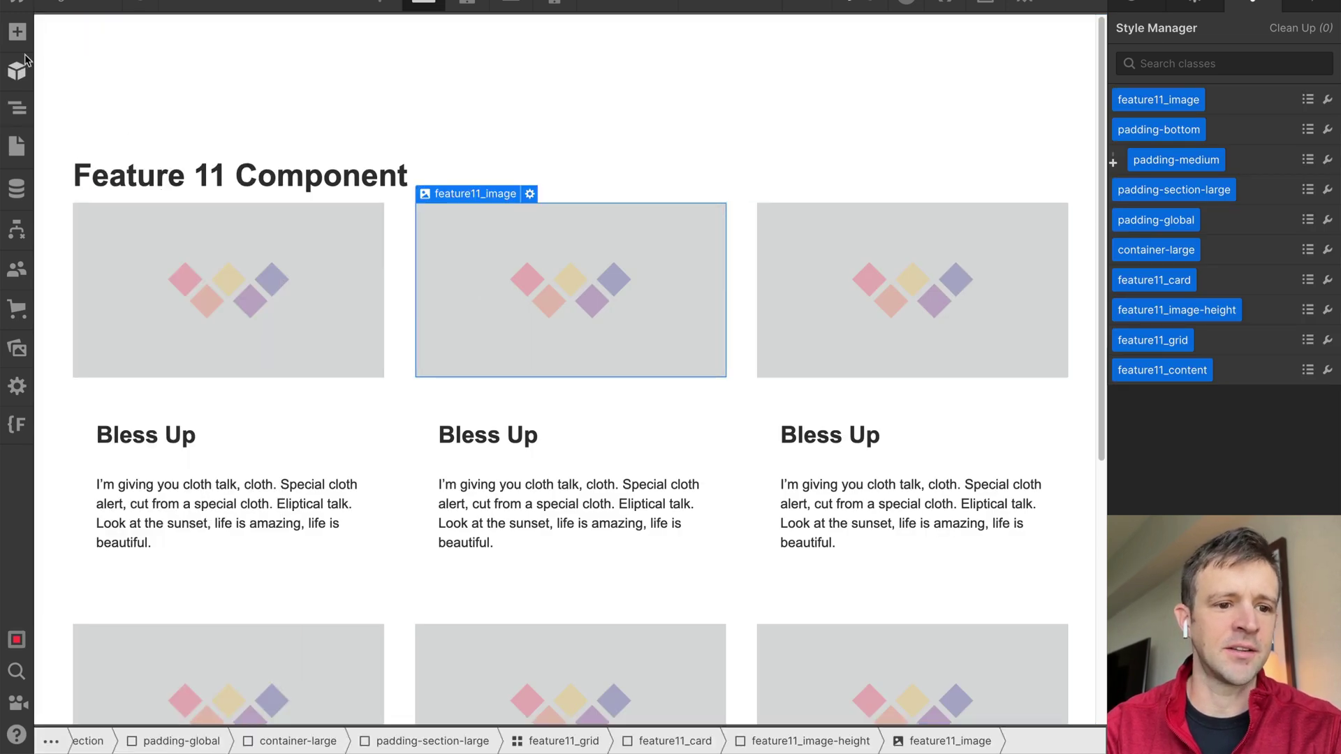
Add a Collection List above the Feature 11 cards
left_click(17, 31)
scroll(236, 198, "down", 10)
scroll(70, 361, "up", 5)
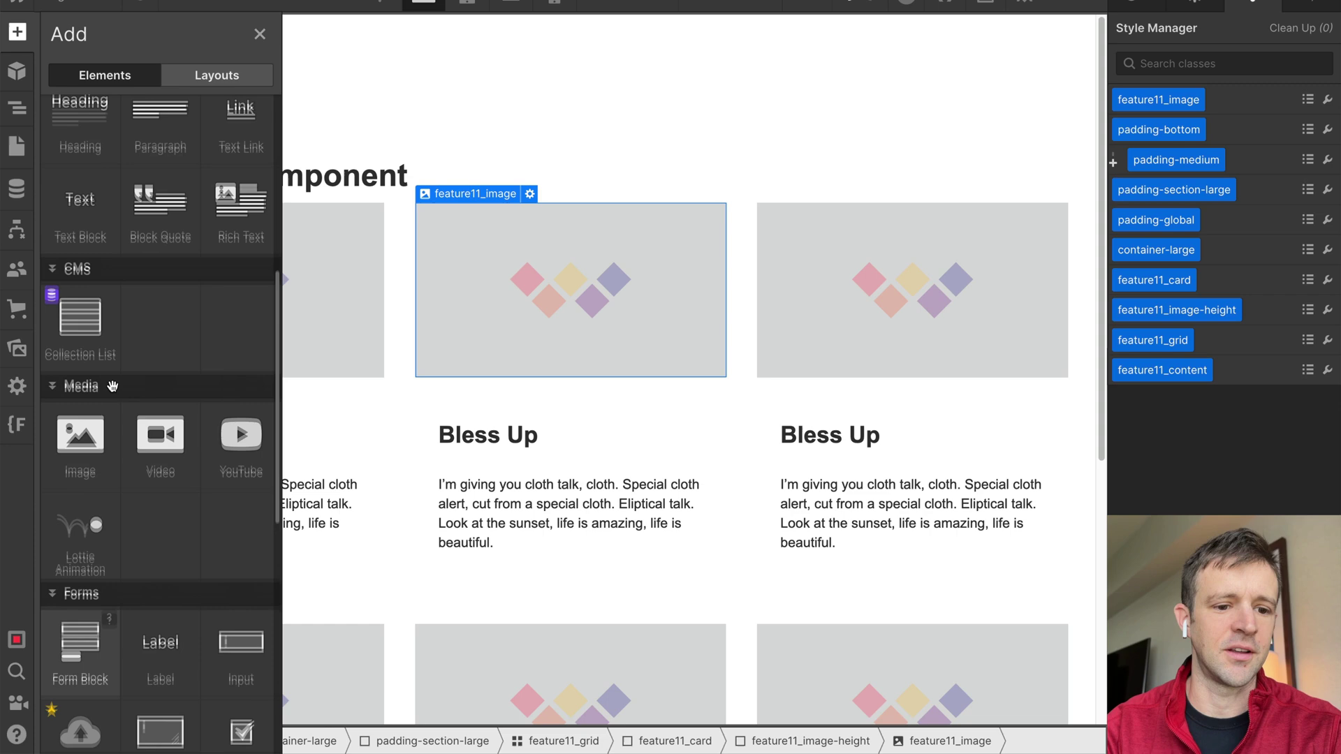
left_click_drag(70, 360, 236, 180)
Retitle the section heading to Donuts
left_click(300, 183)
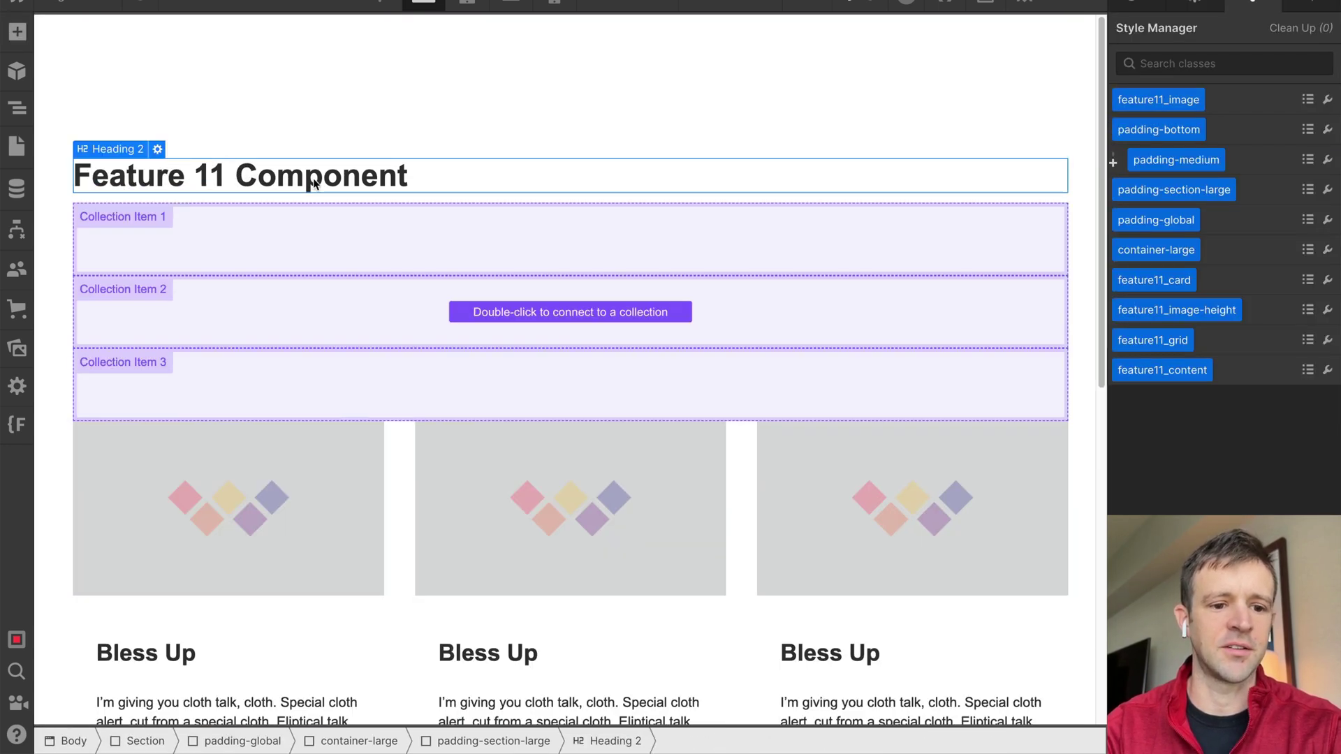
double_click(314, 179)
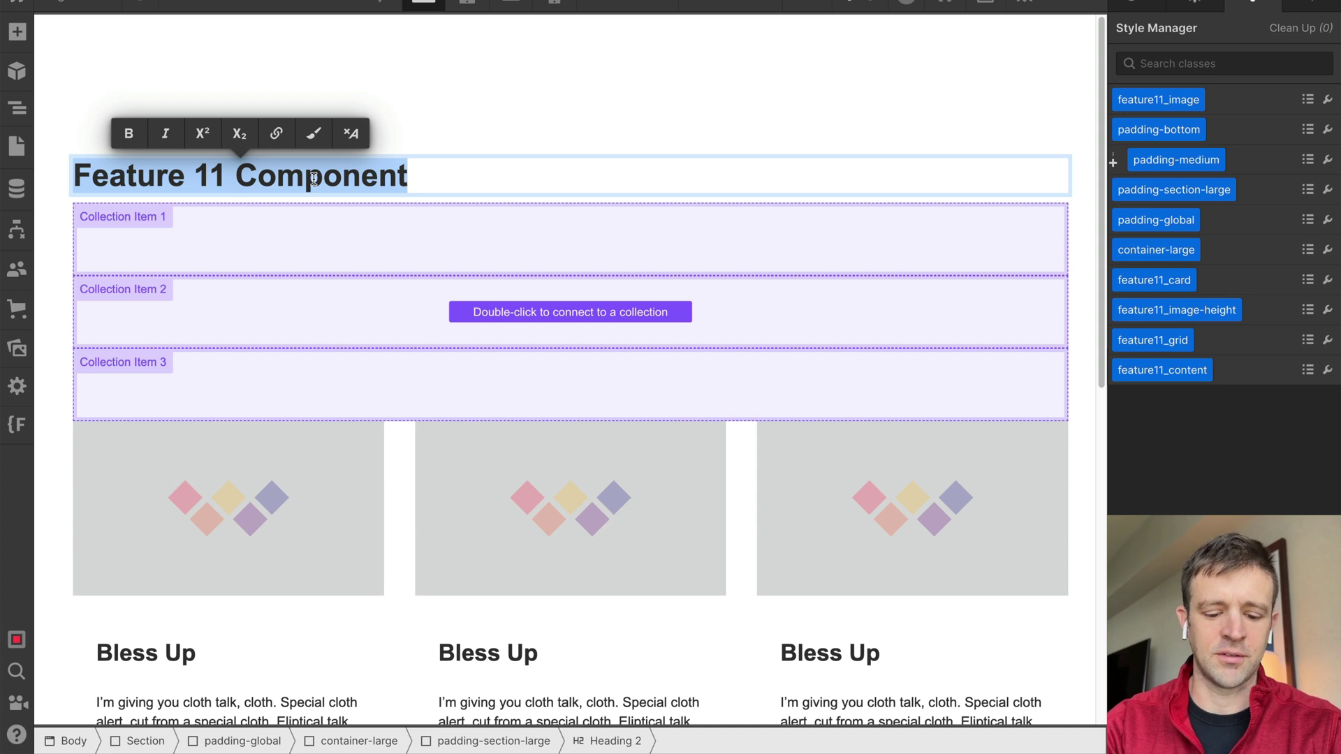
type("Donuts")
Bind the new Collection List to the Donuts collection
left_click(574, 312)
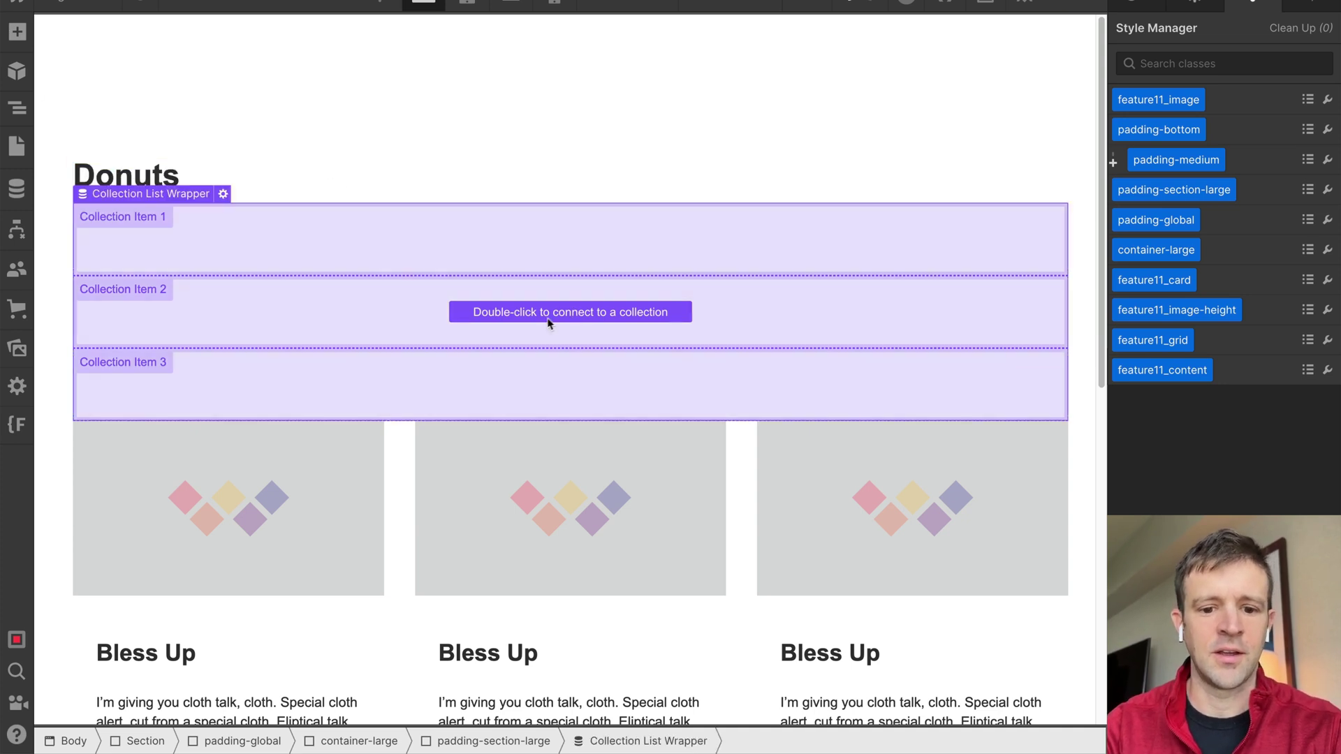
double_click(548, 325)
left_click(220, 484)
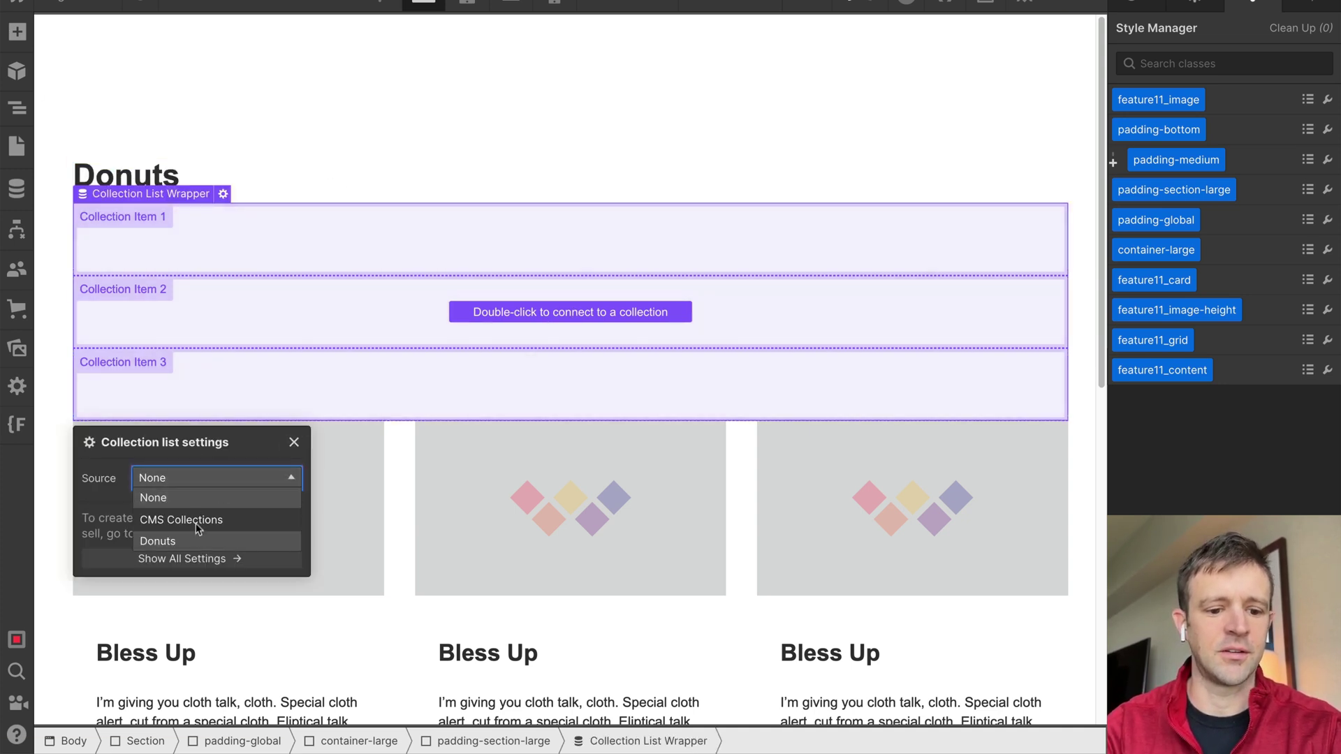
left_click(191, 533)
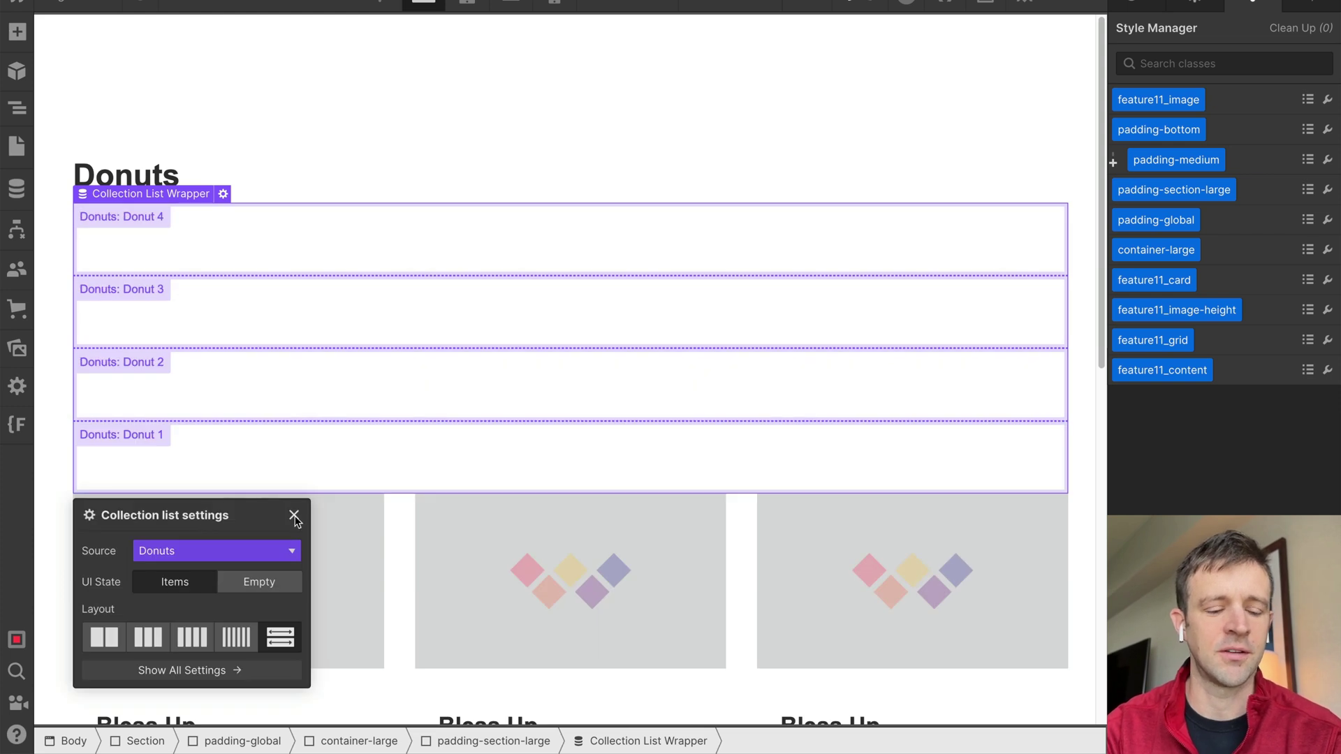
left_click(294, 516)
Give the Collection List inside the wrapper the feature11_grid class
left_click(17, 108)
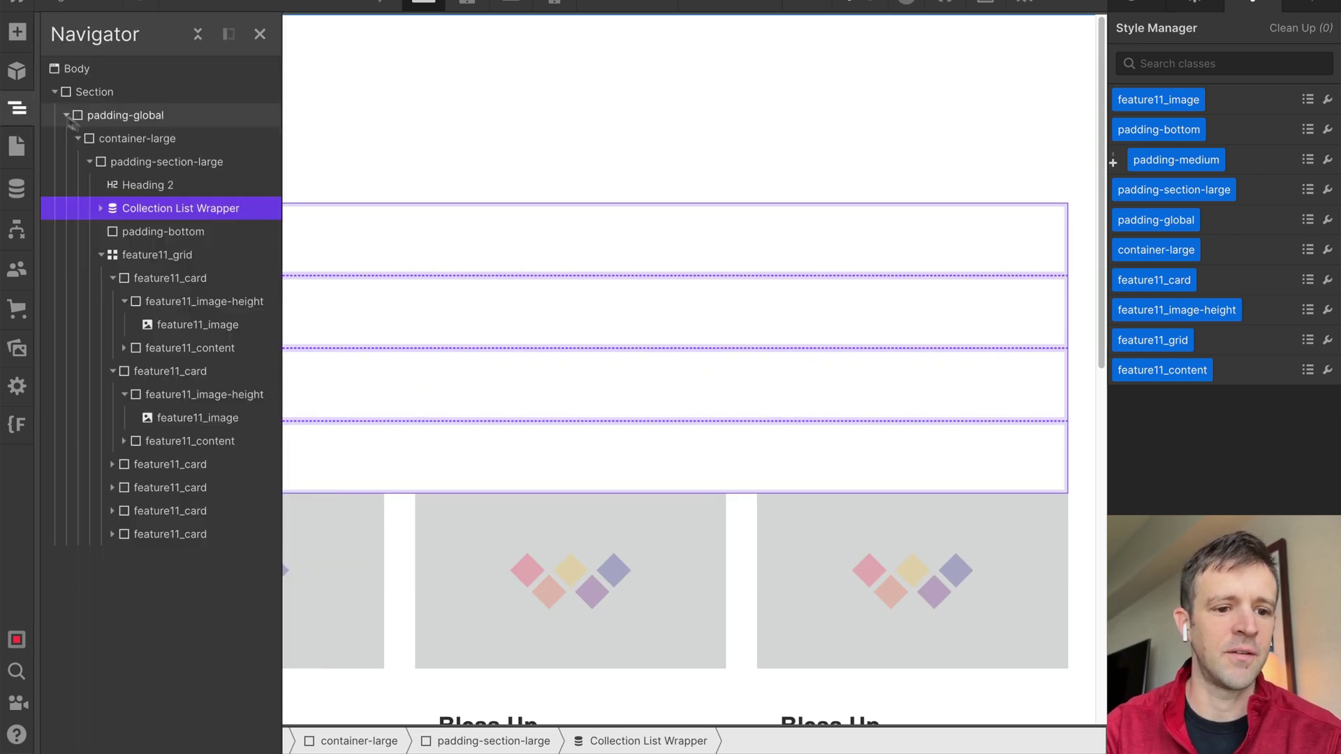
left_click(101, 208)
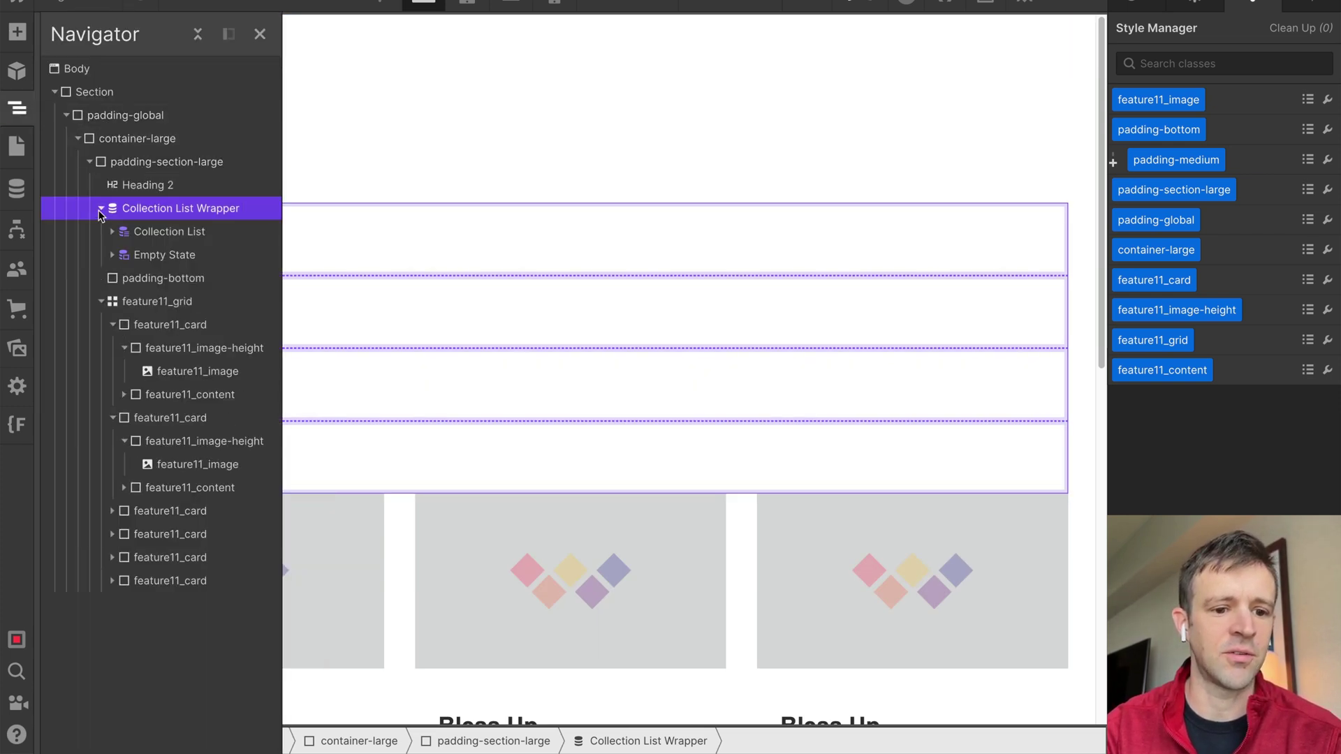
left_click(149, 231)
left_click(1145, 6)
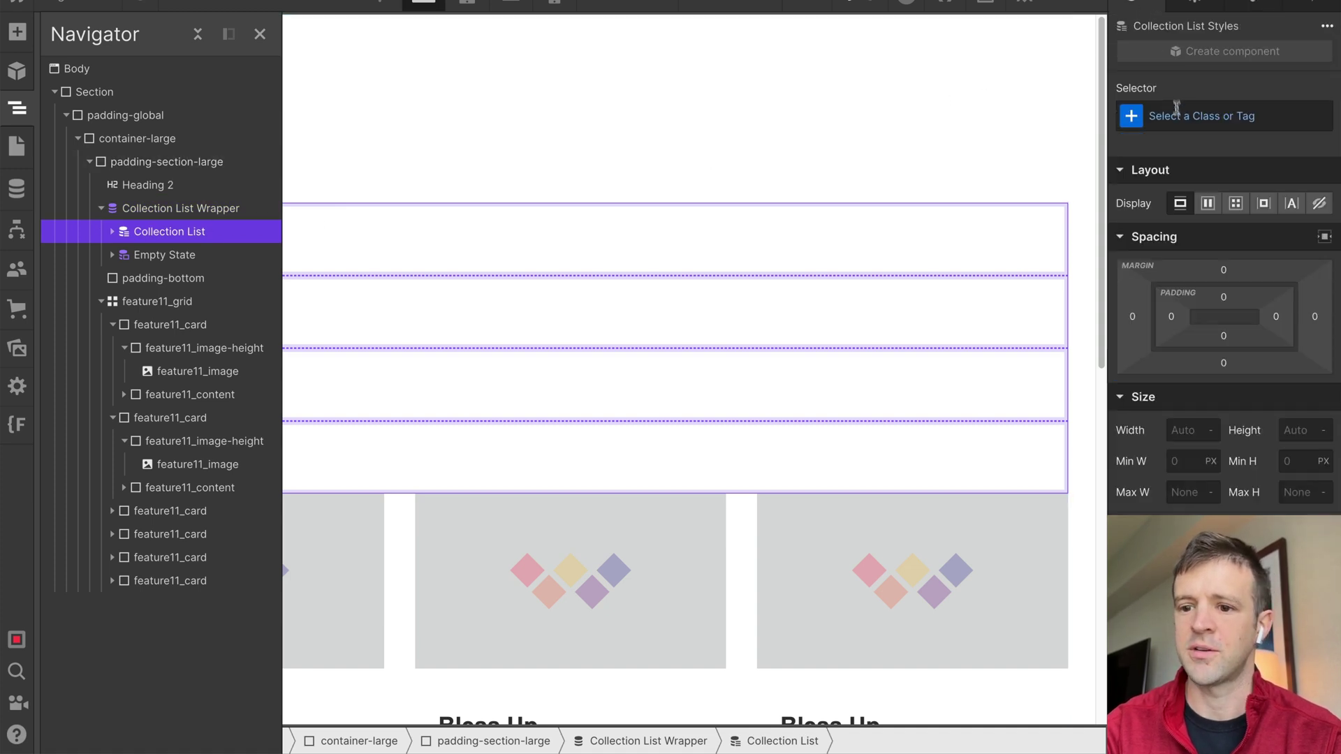
left_click(1182, 125)
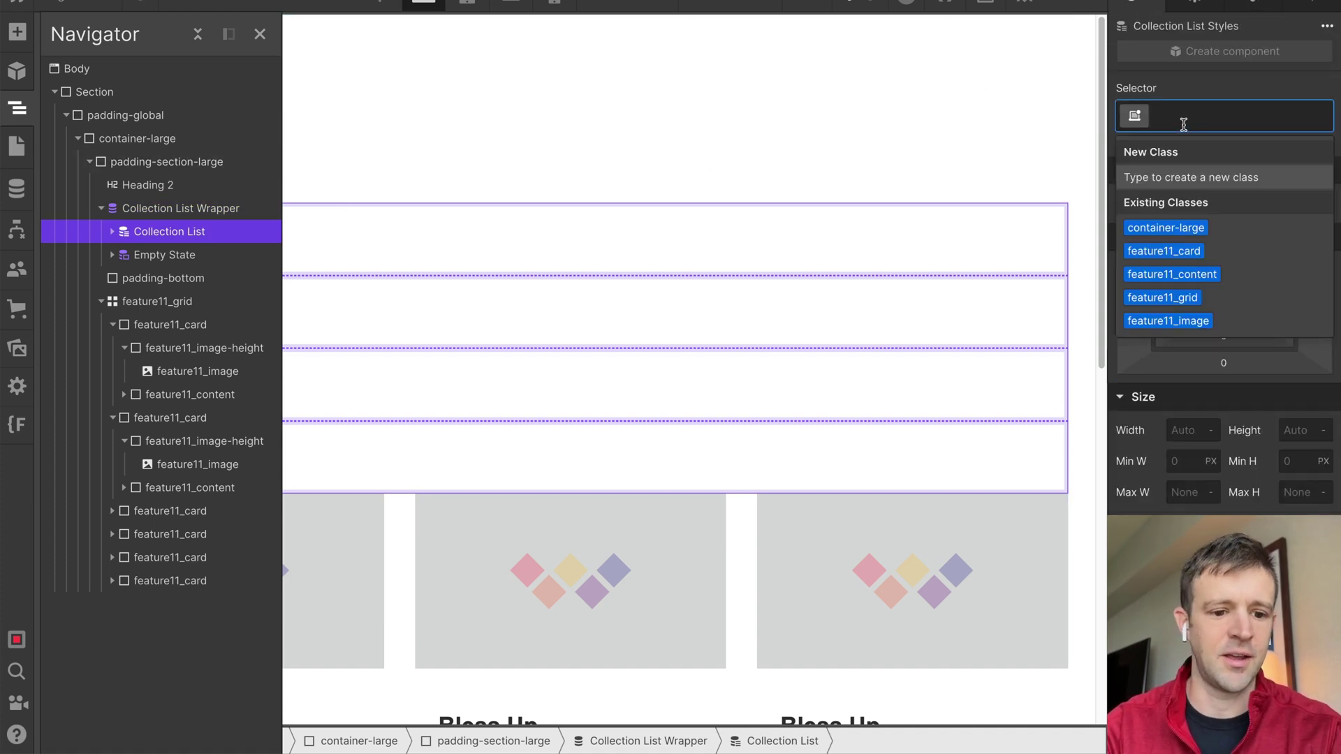
type("featu")
key("Down")
key("Down")
key("Down")
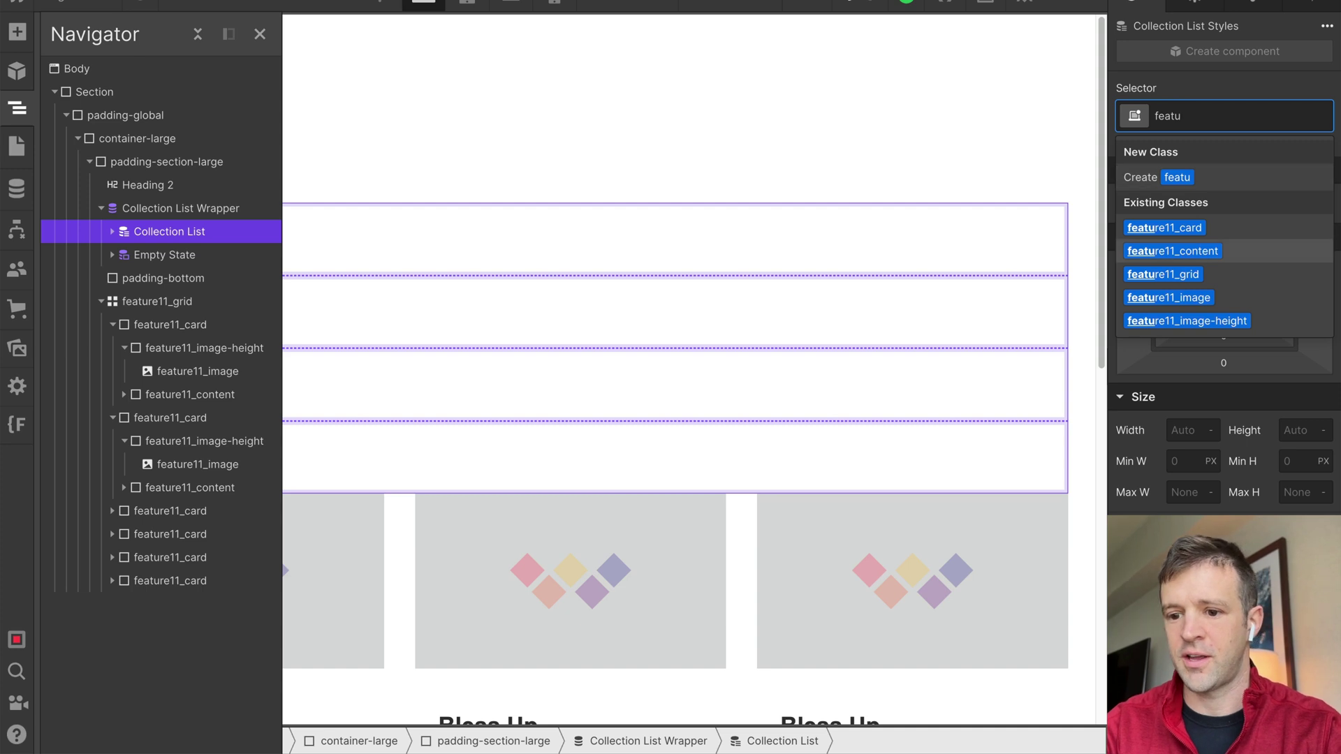
key("Return")
Paste the static feature11_card into the Collection Item
left_click(169, 349)
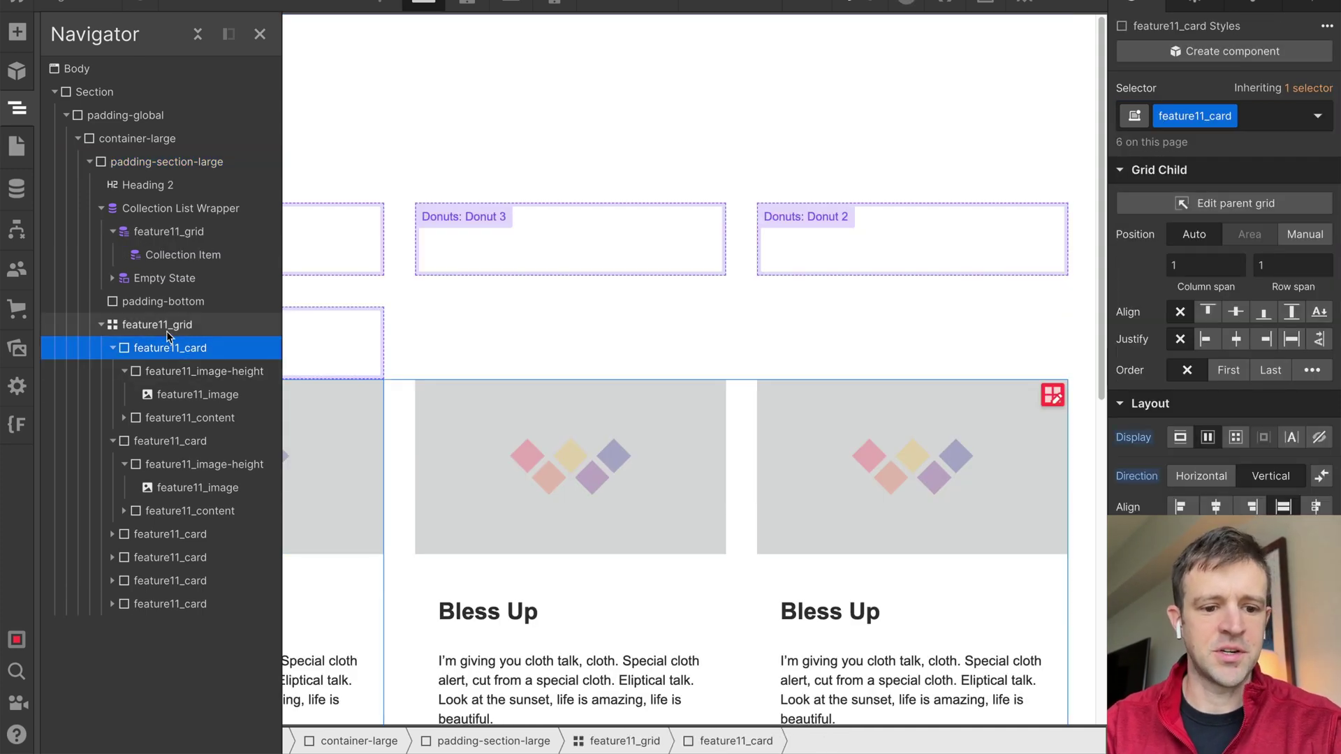
left_click(169, 246)
key("ctrl+v")
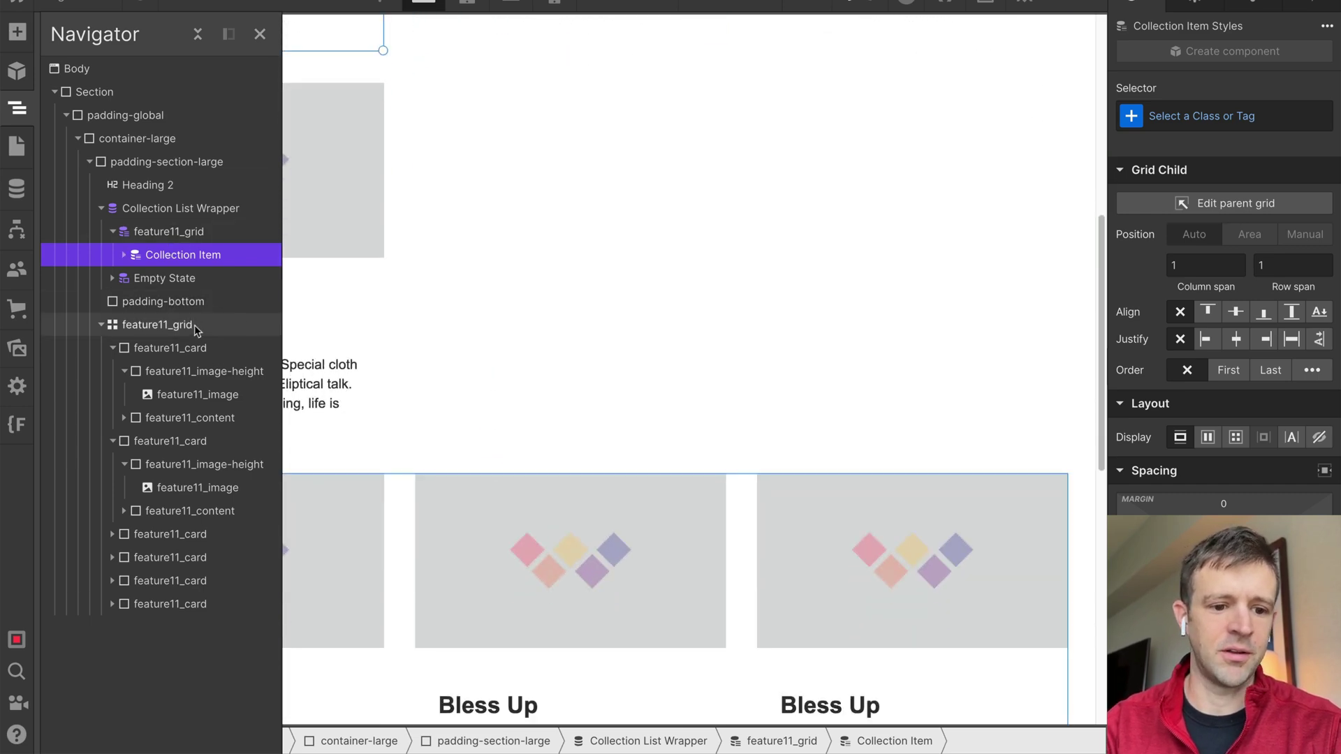
Delete the old static feature11_grid and the padding-bottom block
left_click(194, 326)
key("Delete")
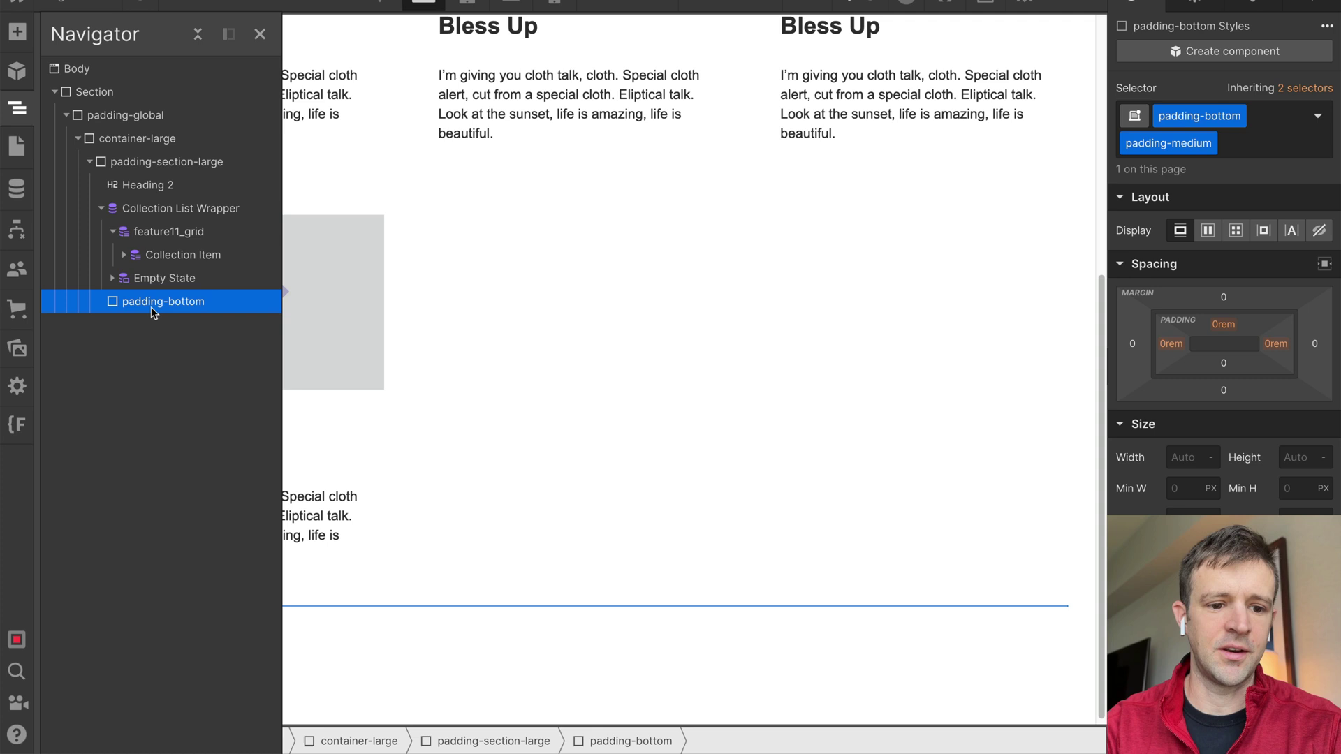
key("Delete")
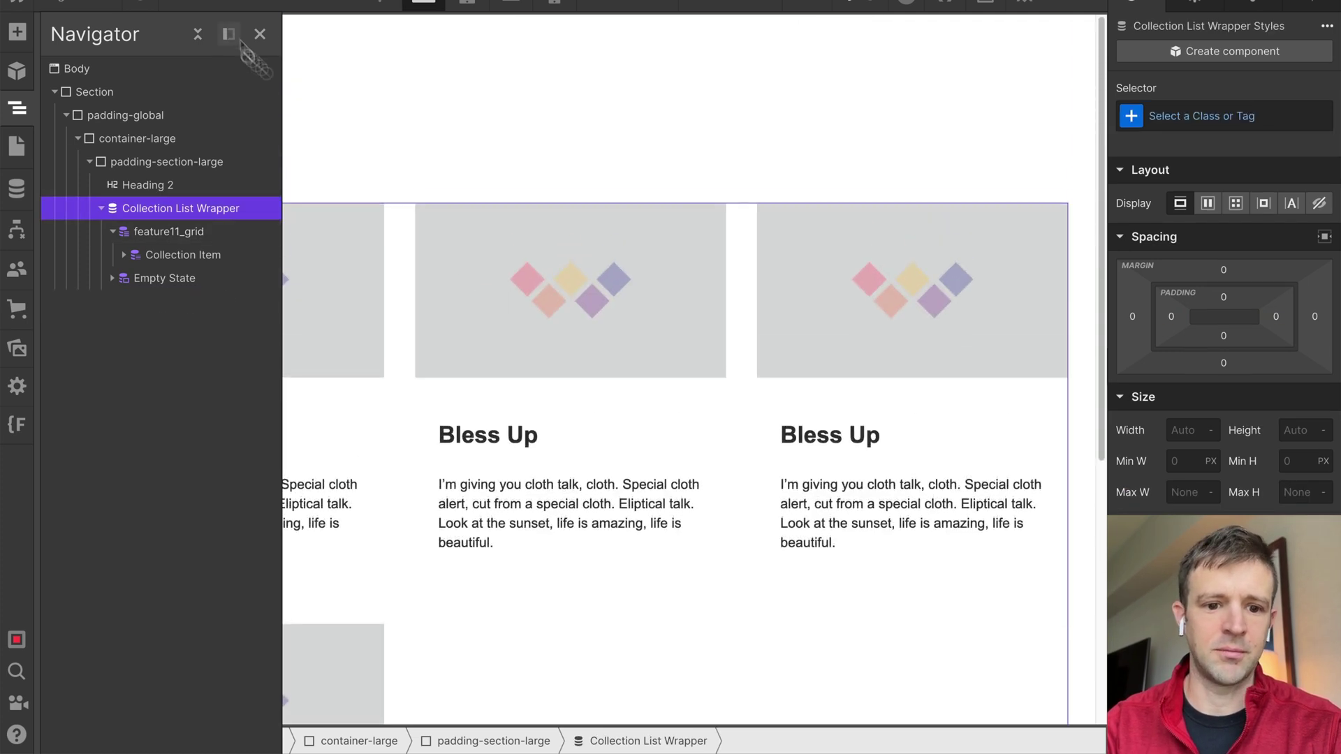
left_click(482, 305)
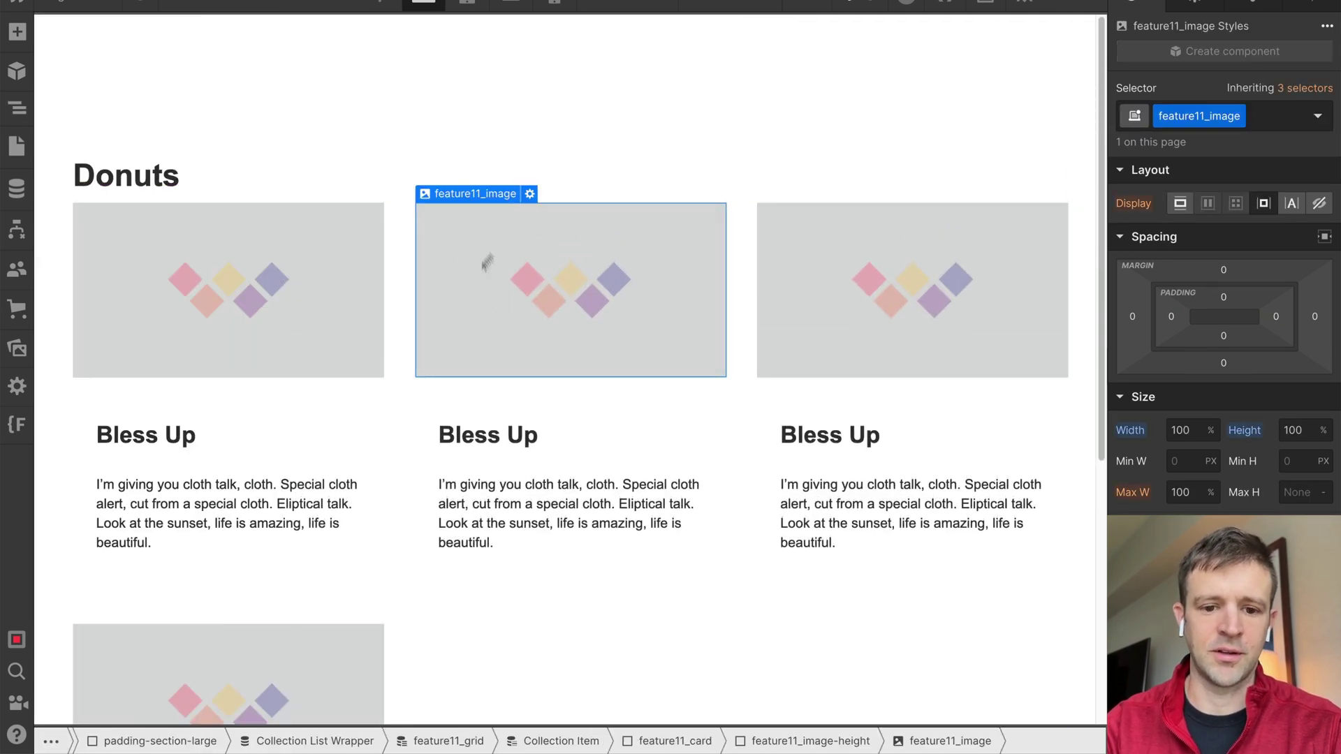
Bind the card image to the Donuts Thumbnail field
left_click(530, 194)
left_click(520, 337)
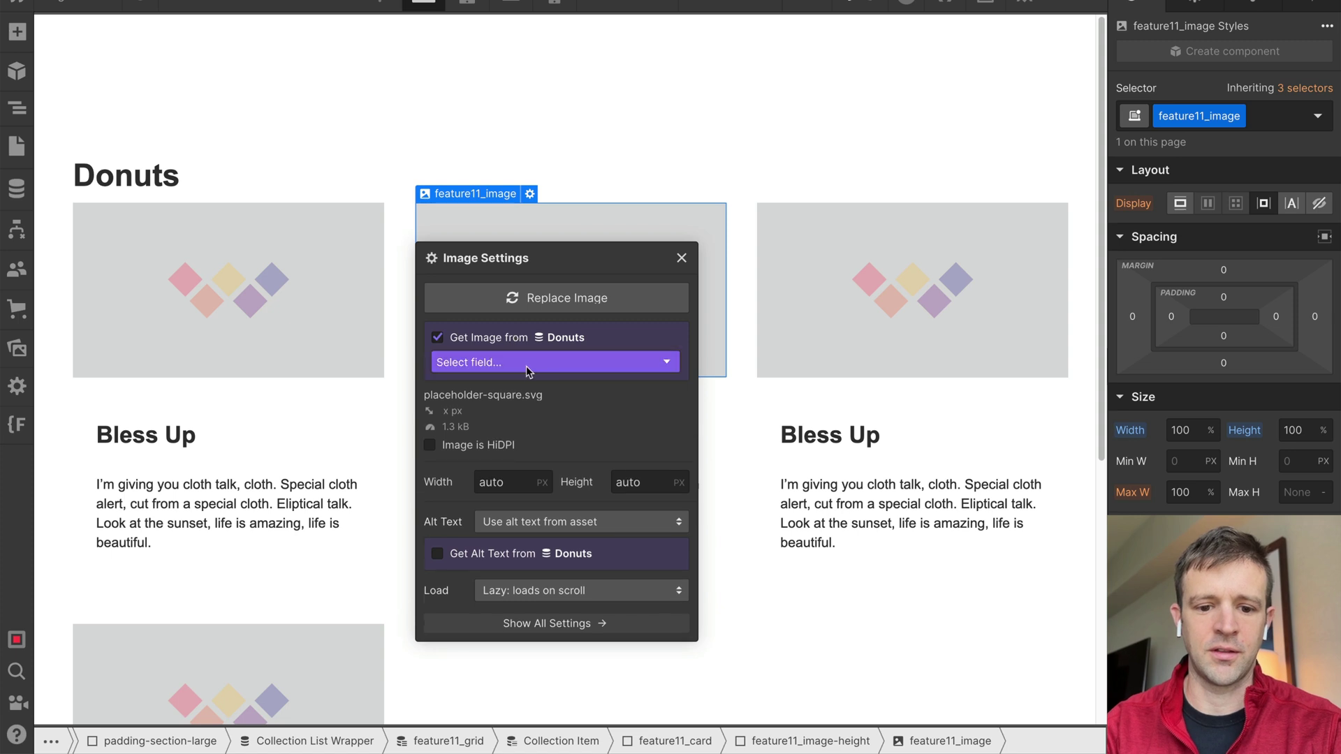
left_click(518, 361)
left_click(511, 401)
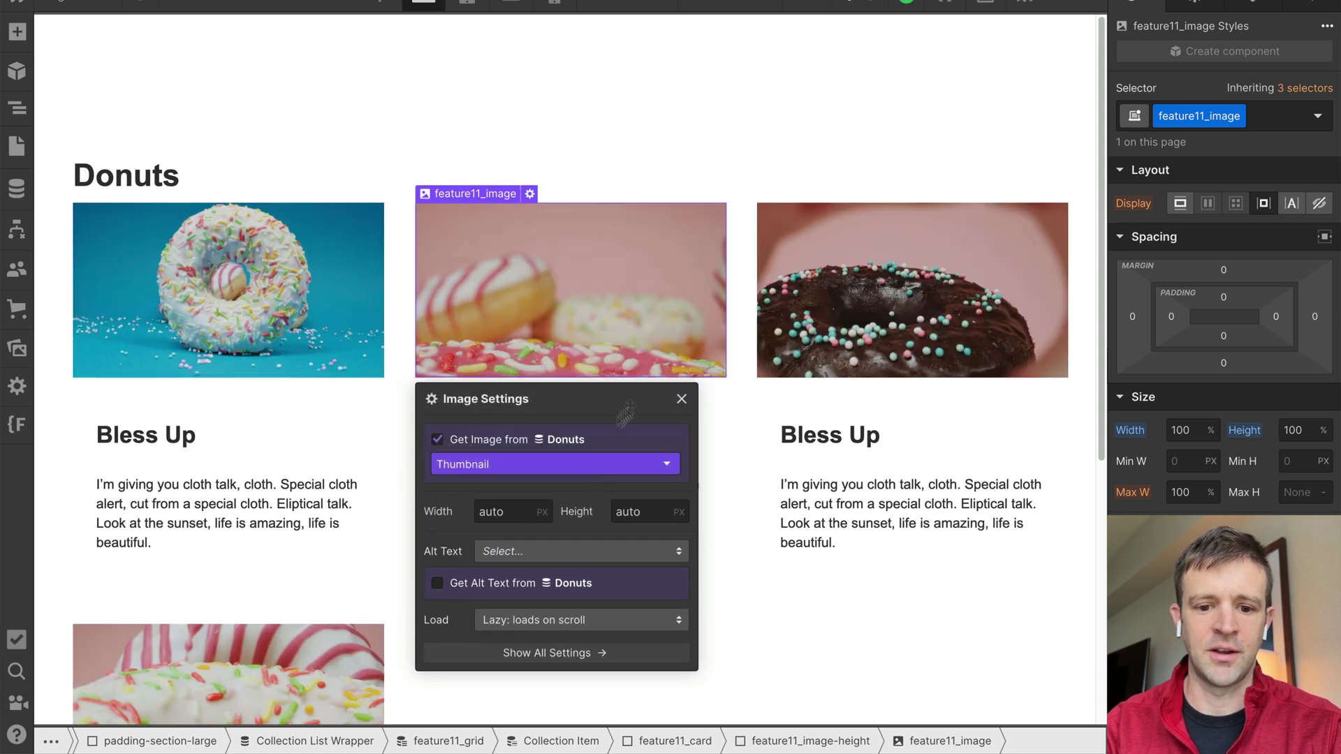
left_click(681, 401)
Bind each card heading to the Donuts Name field and delete the paragraph text
left_click(530, 433)
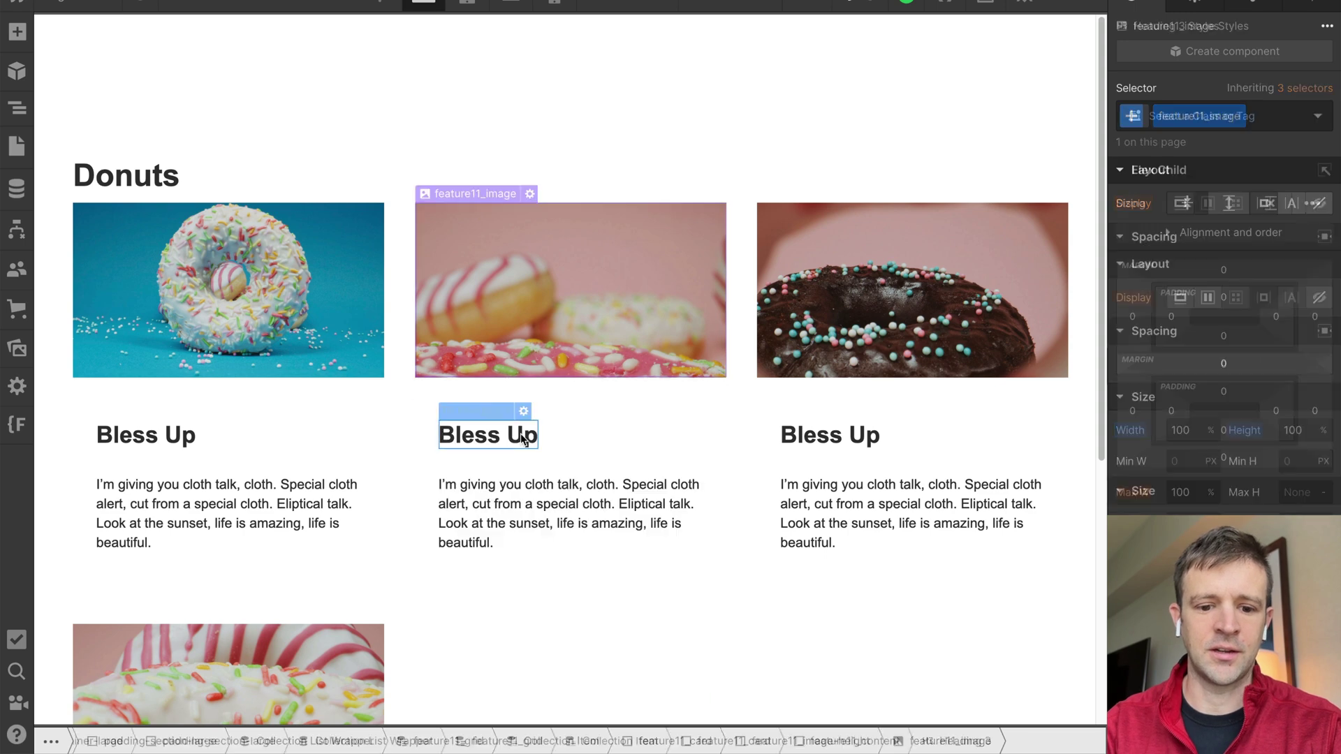
left_click(524, 411)
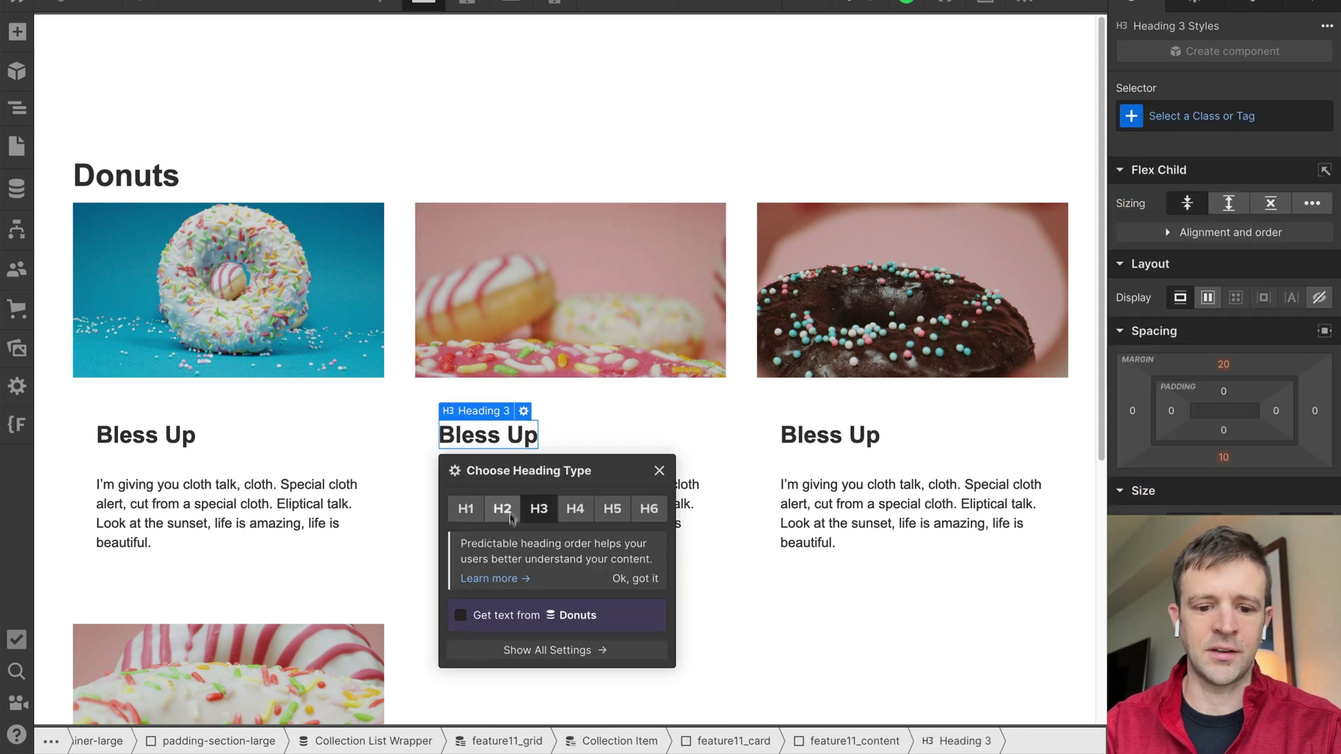
left_click(482, 613)
left_click(492, 639)
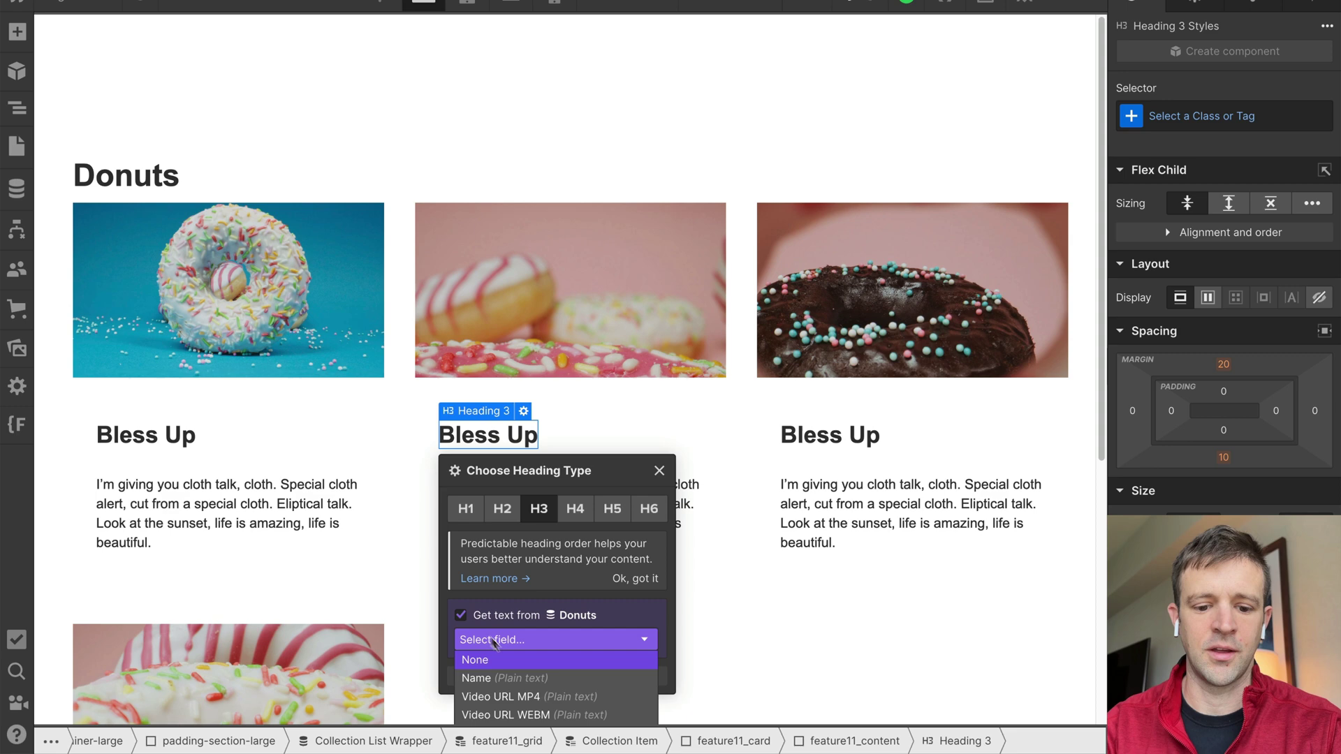
left_click(499, 679)
left_click(659, 471)
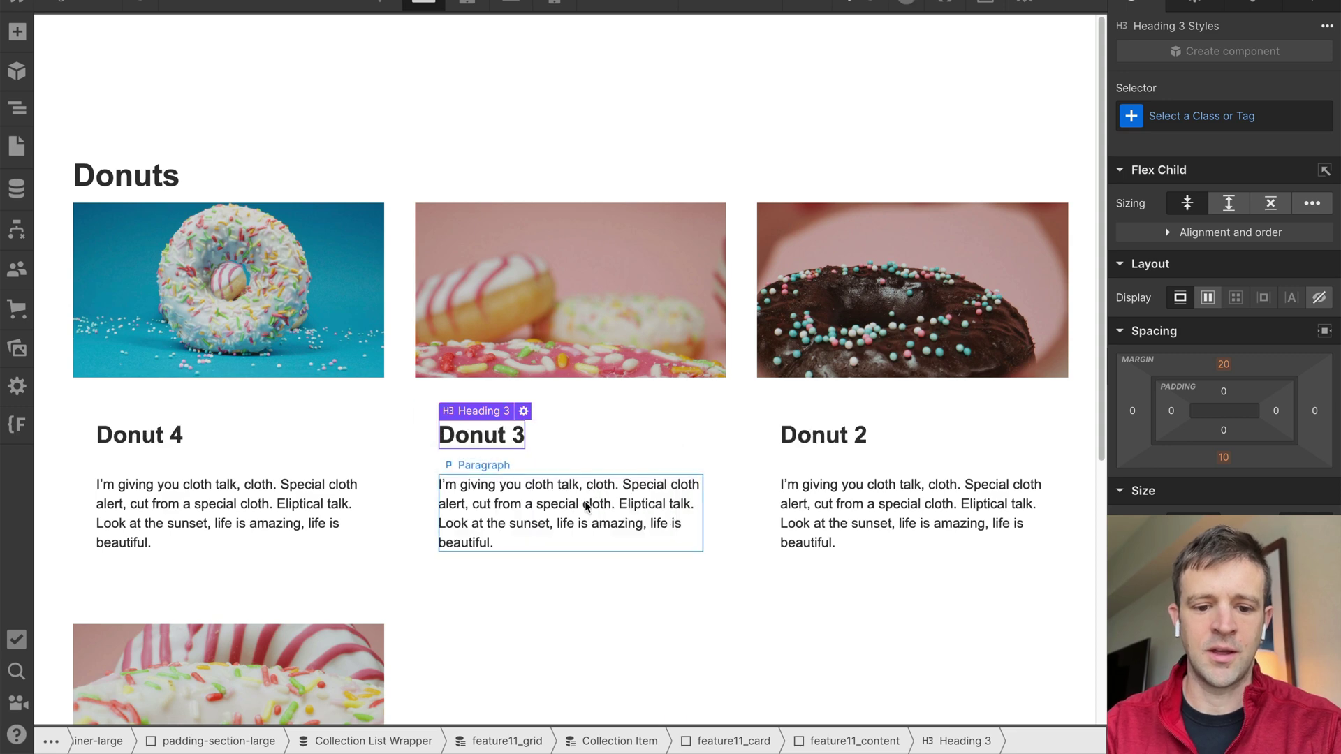
left_click(586, 505)
key("Delete")
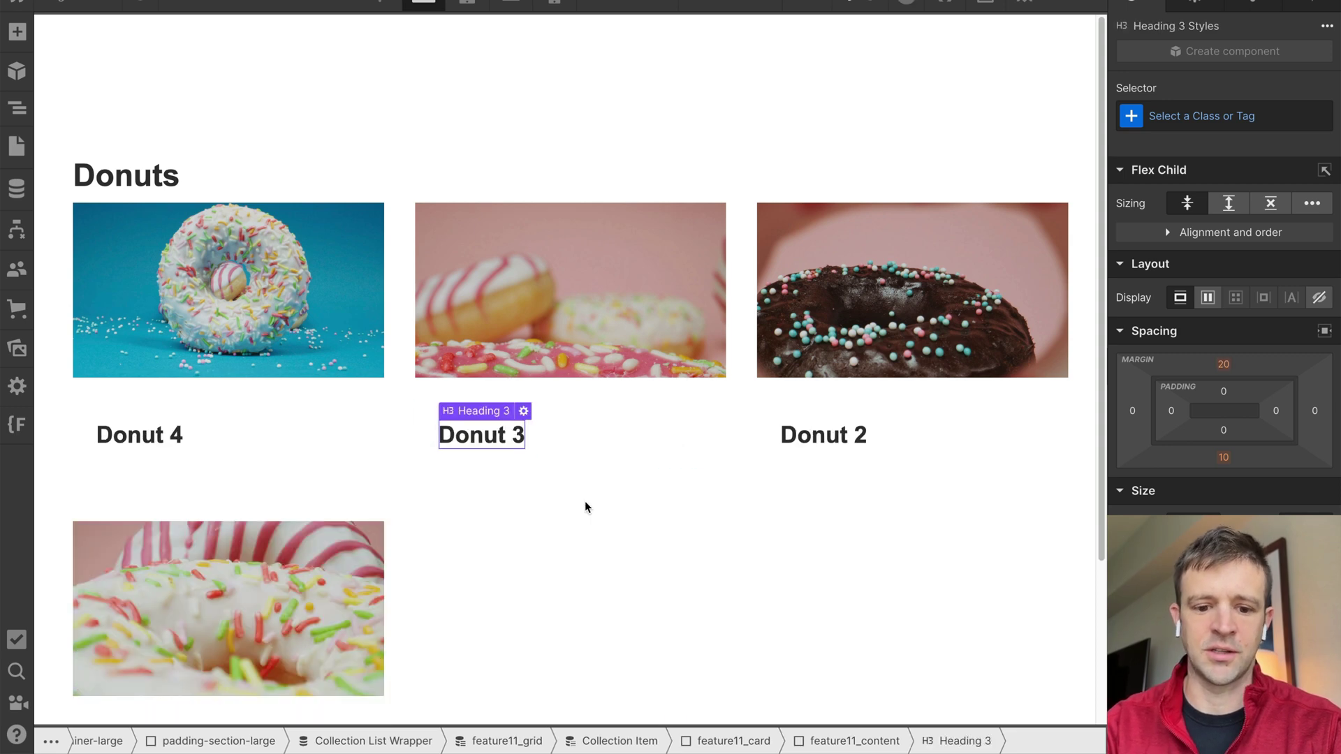
Give the feature11_card a light grey background colour
left_click(363, 389)
scroll(1187, 503, "down", 10)
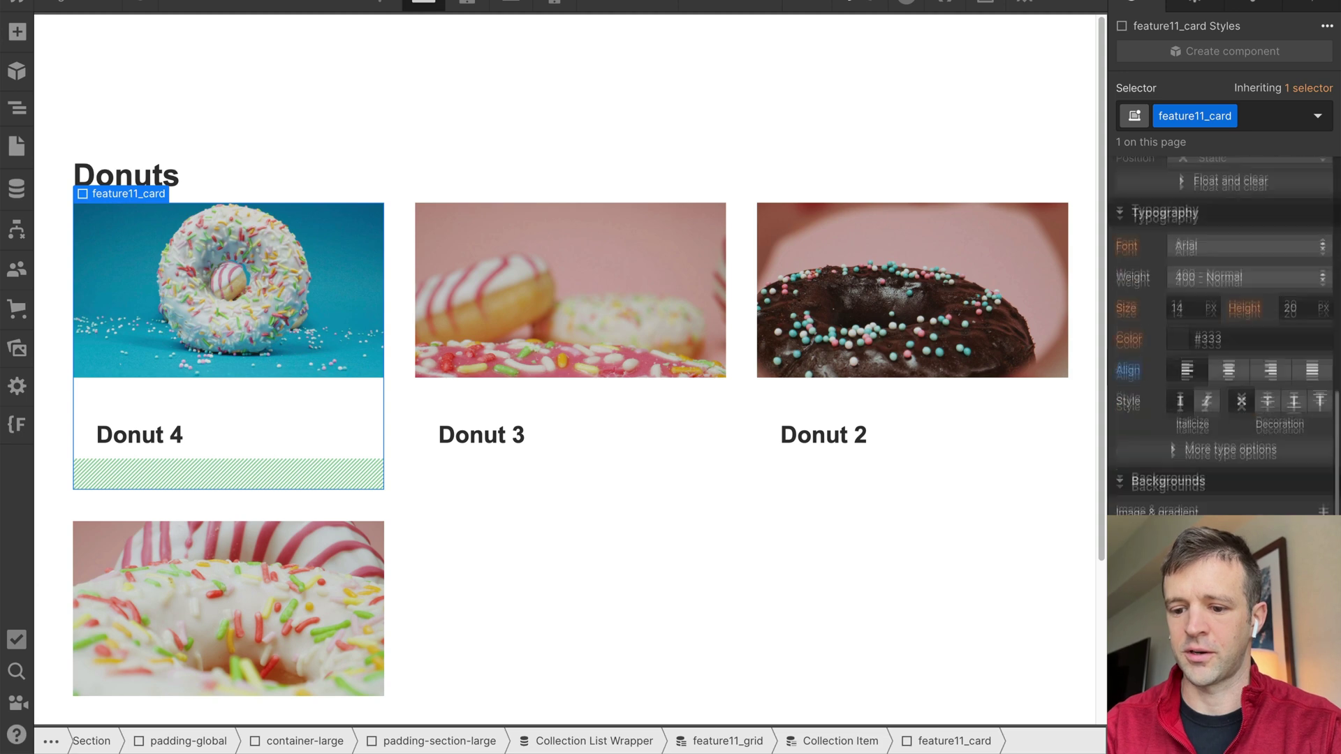
left_click(1203, 532)
mouse_move(1113, 215)
left_mouse_down()
mouse_move(1128, 263)
mouse_move(1092, 224)
left_mouse_up()
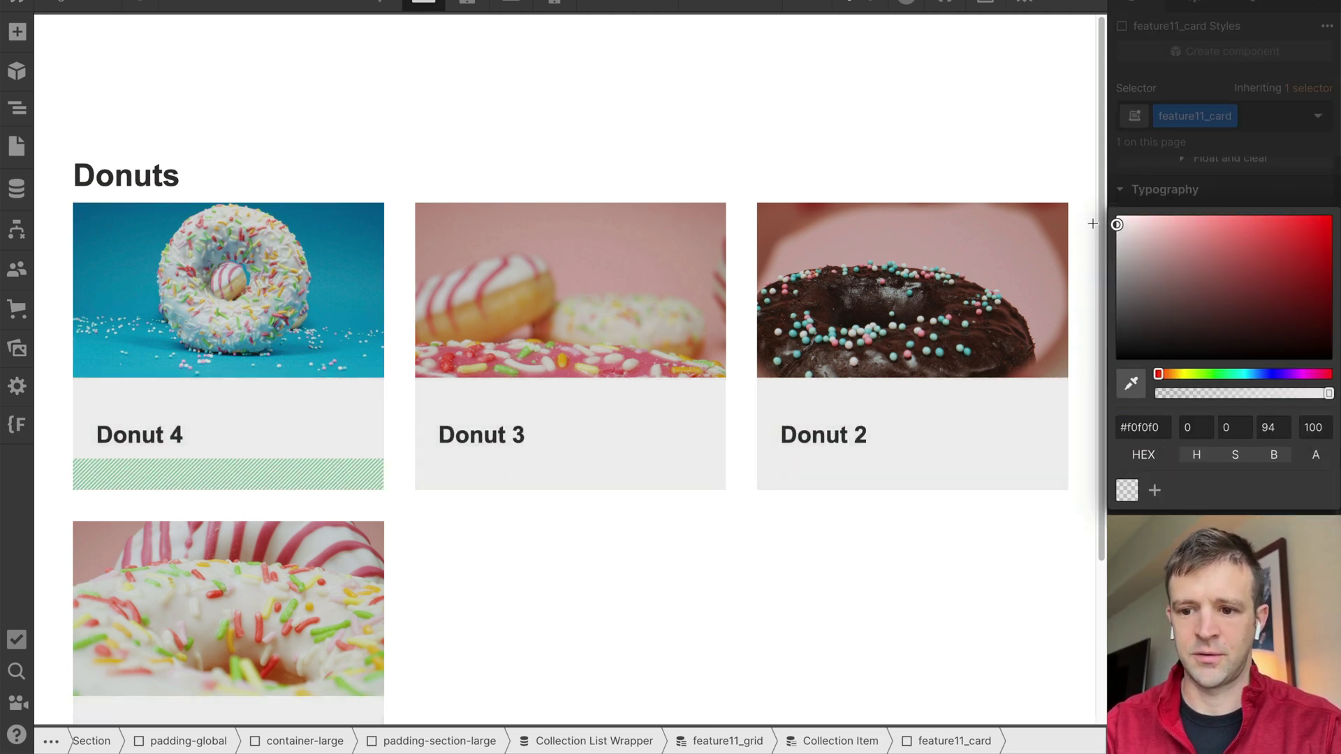
Edit the donut grid so columns have a 24rem minimum width
left_click(1092, 223)
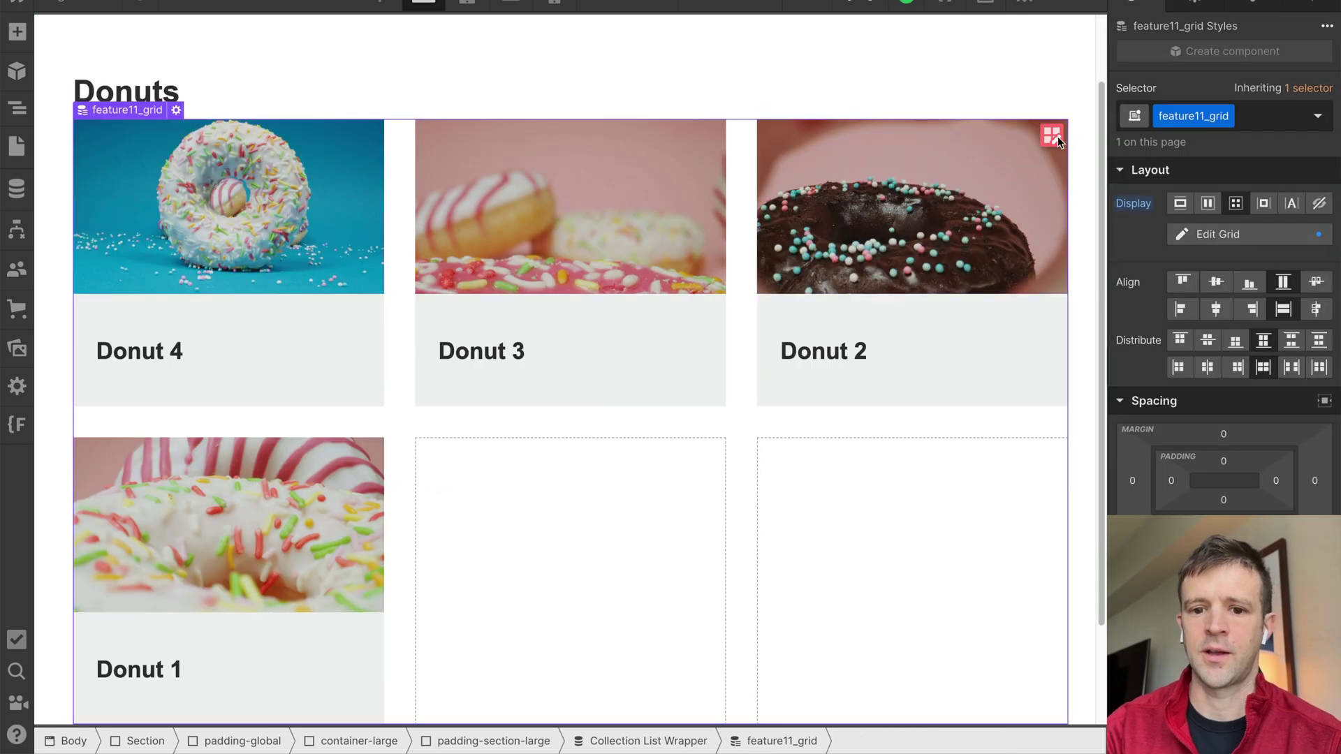
left_click(1057, 136)
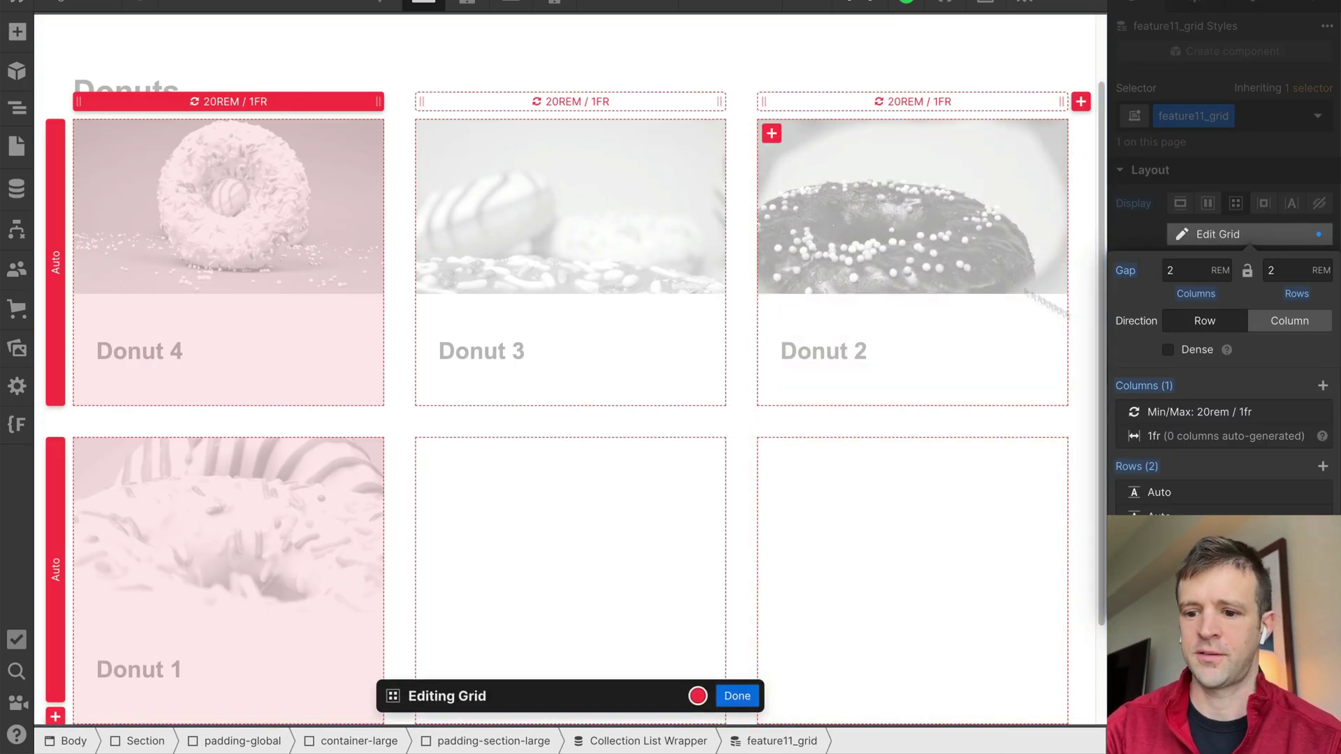
left_click(1209, 413)
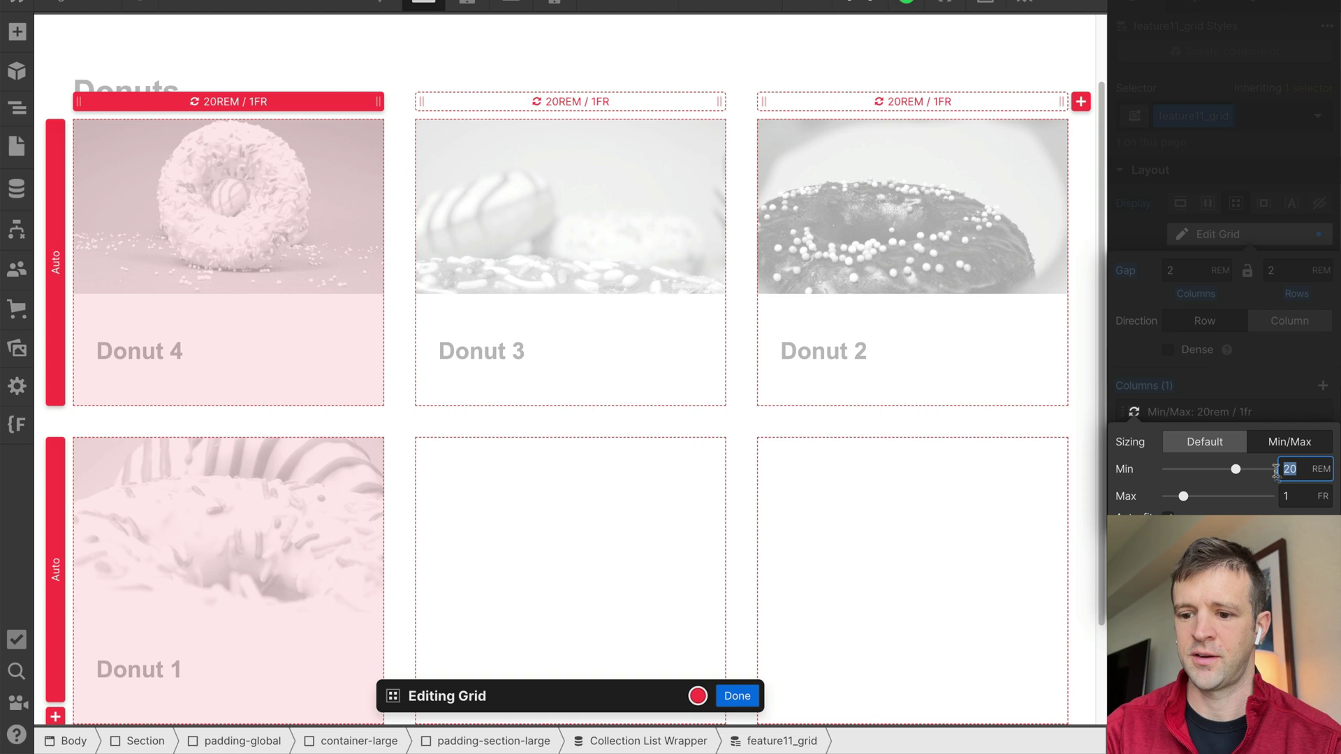
type("24")
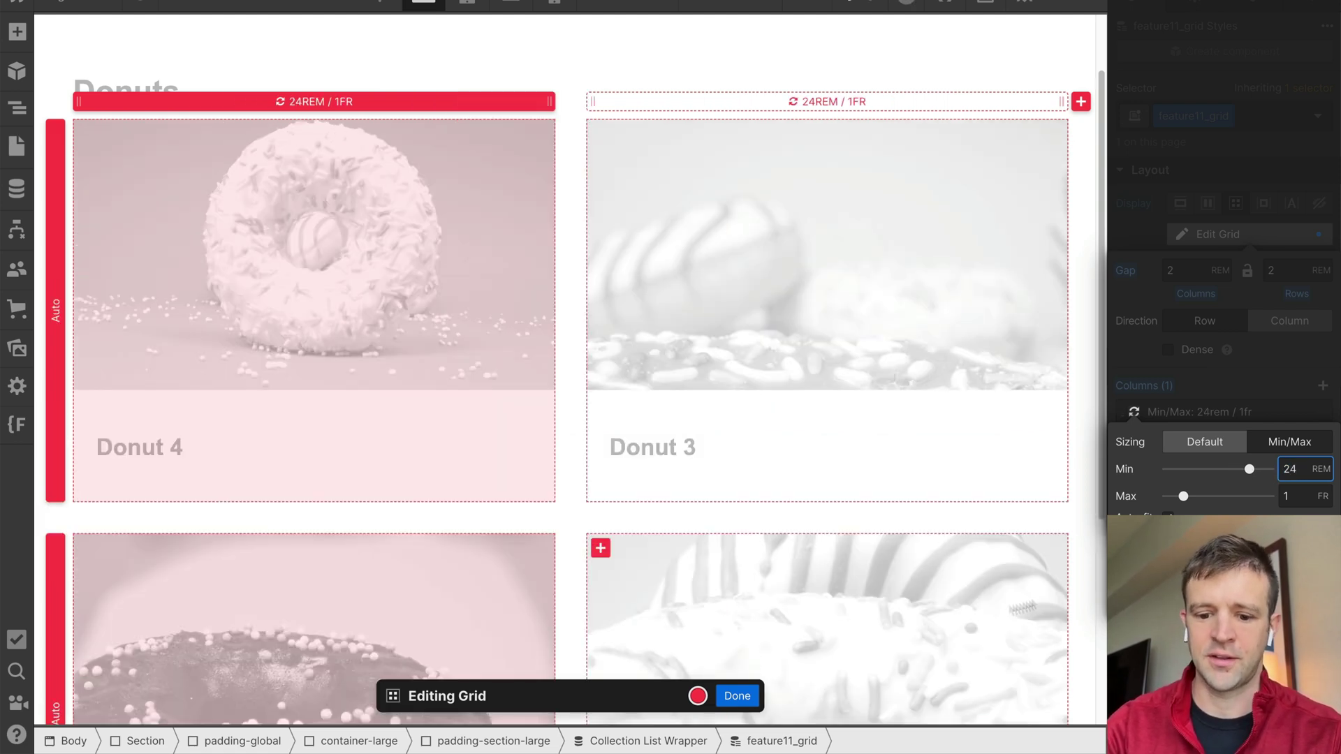
left_click(737, 695)
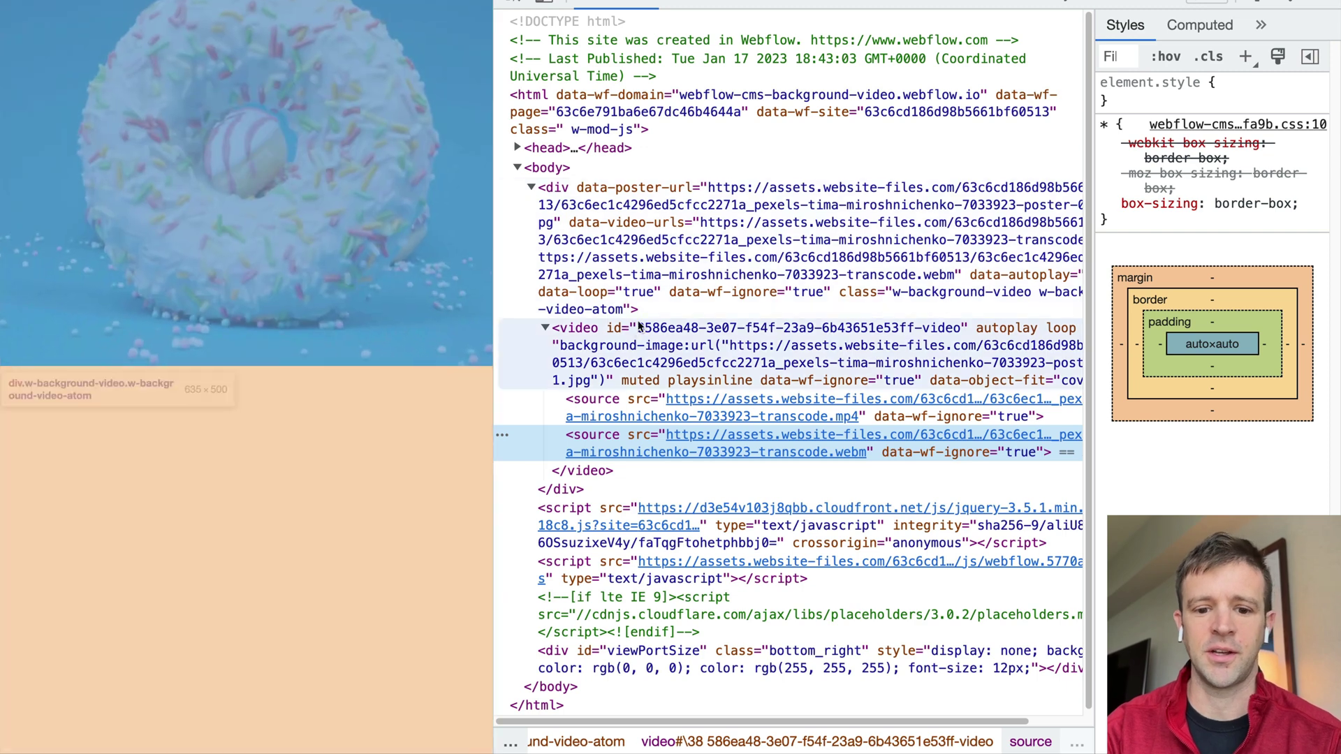
left_click(578, 187)
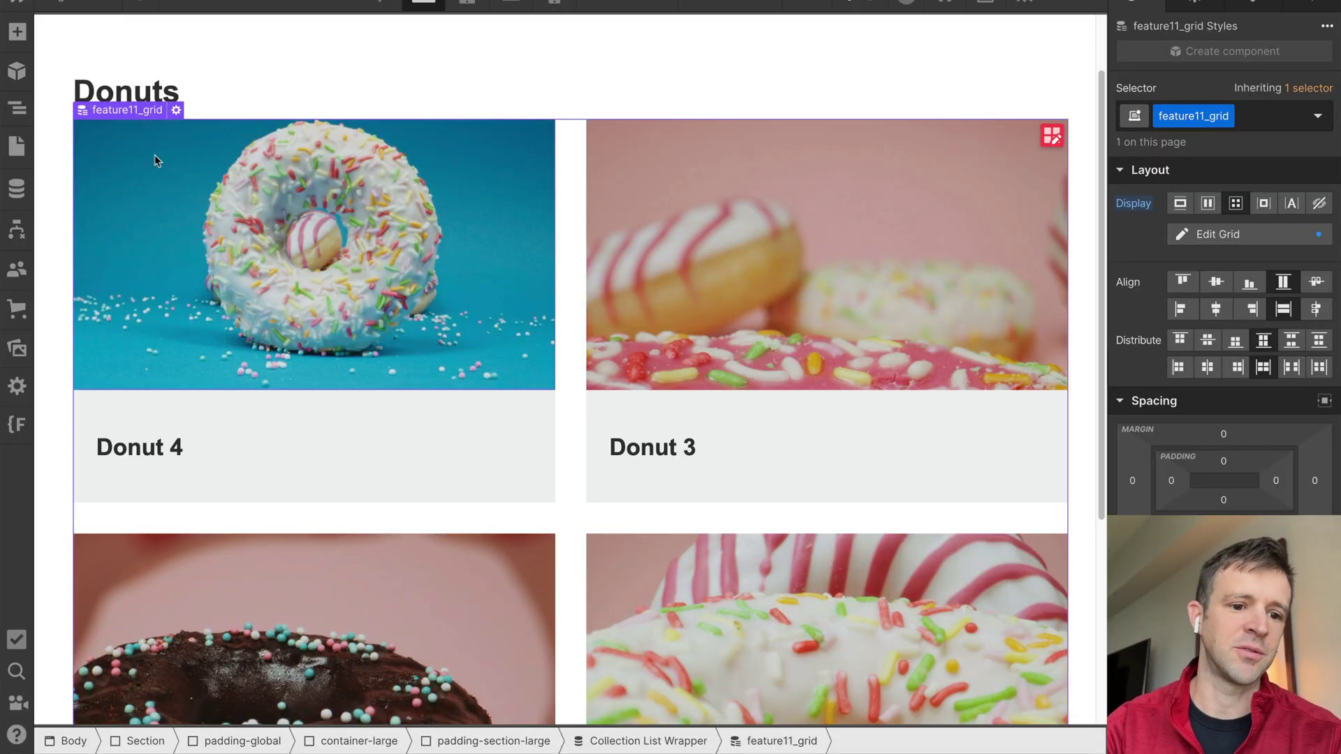
Add an HTML Embed with the background video markup, minus data-poster-url
left_click(16, 32)
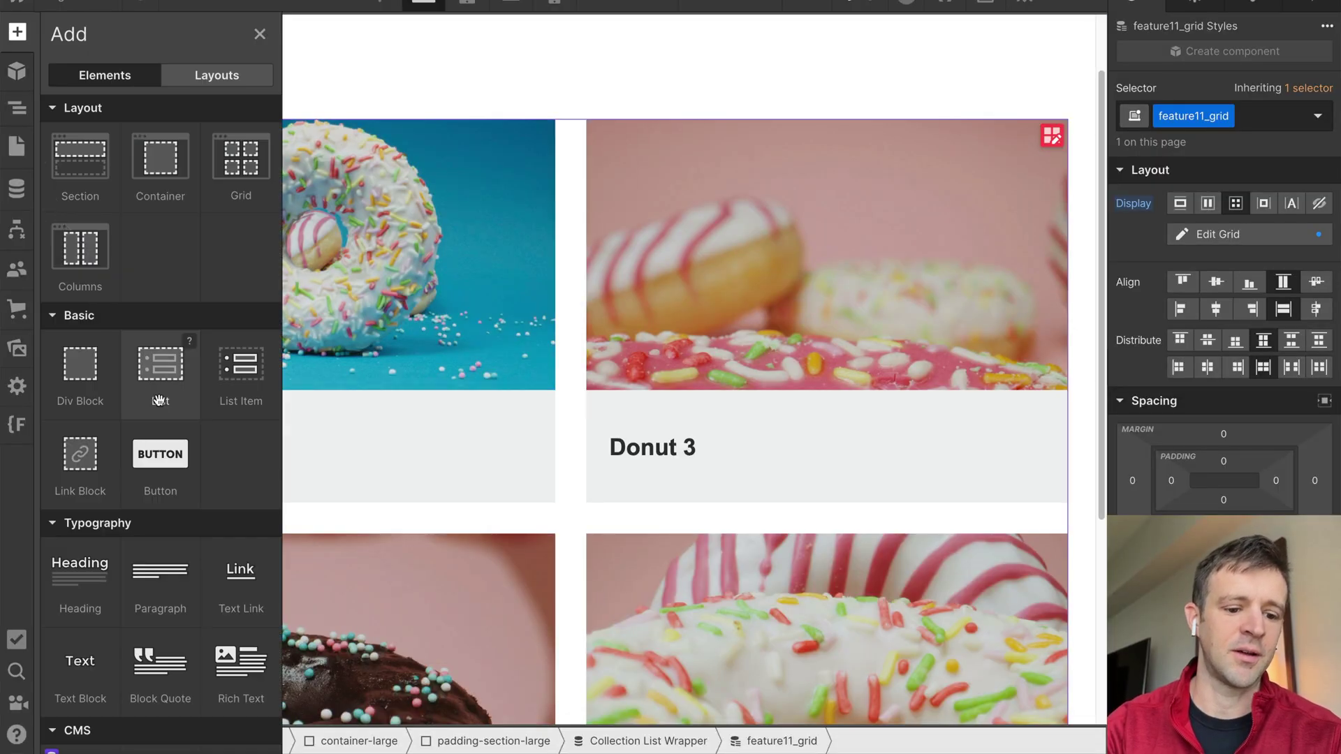
scroll(159, 400, "down", 9)
scroll(159, 400, "down", 5)
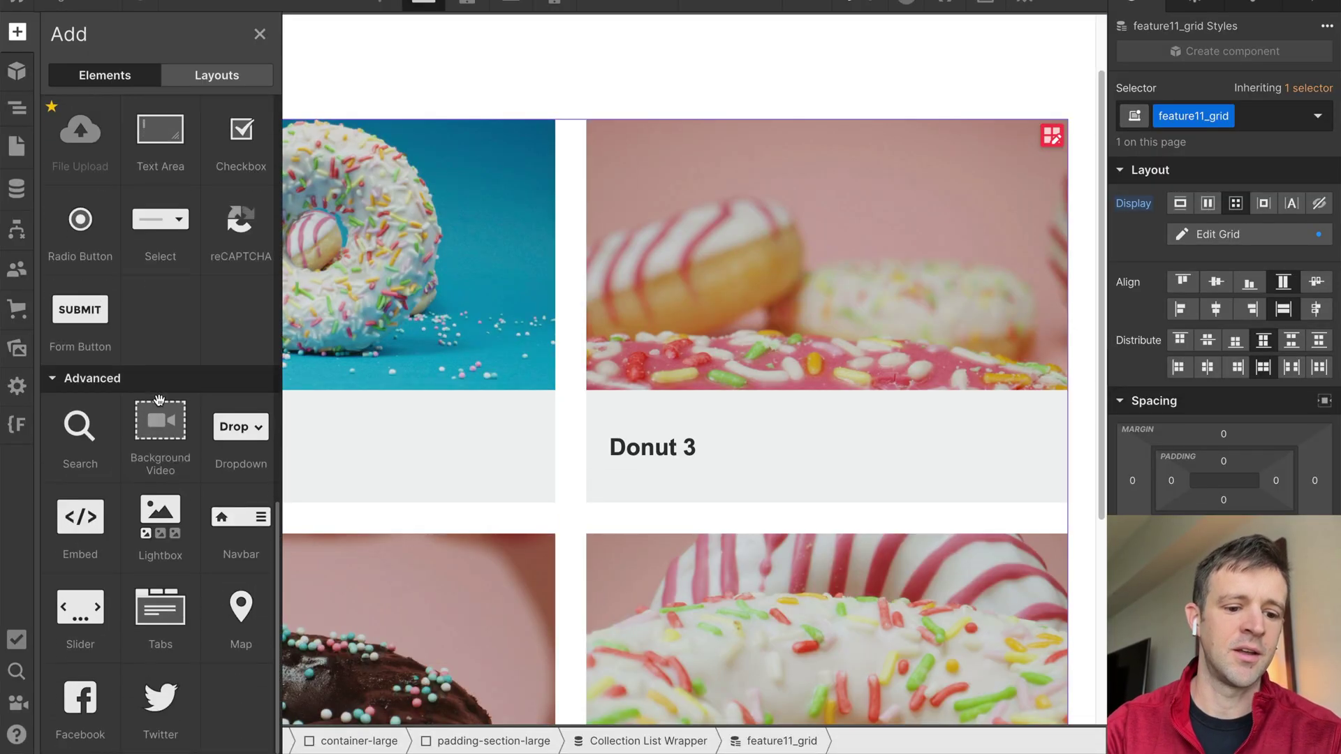
left_click_drag(88, 520, 228, 231)
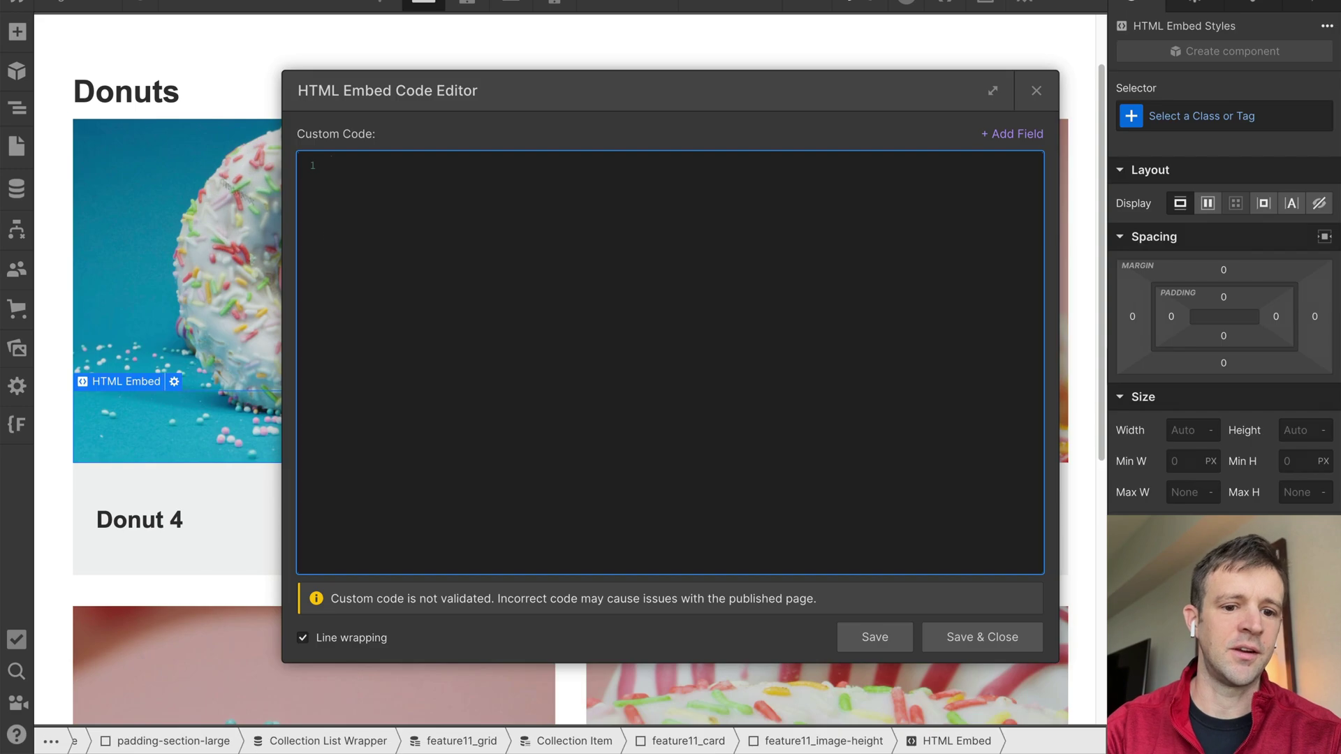
type("<div data-poster-url=\"https://assets.website-files.com/63c6cd186d98b5661bf60513/63c6ec1c4296ed5cfcc2271a_pexels-tima-miroshnichenko-7033923-poster-00001.jpg\" data-video-urls=\"https://assets.website-files.com/63c6cd186d98b5661bf60513/63c6ec1c4296ed5cfcc2271a_pexels-tima-miroshnichenko-7033923-transcode.mp4,https://assets.website-files.com/63c6cd186d98b5661bf60513/63c6ec1c4296ed5cfcc2271a_pexels-tima-miroshnichenko-7033923-transcode.webm\" data-autoplay=\"true\" data-loop=\"true\" data-wf-ignore=\"true\" class=\"w-background-video w-background-video-atom\"><video id=\"8586ea48-3e07-f54f-23a9-6b43651e53ff-video\" autoplay=\"\" loop=\"\" style=\"background-image:url(&quot;https://assets.website-files.com/63c6cd186d98b5661bf60513/63c6ec1c4296ed5cfcc2271a_pexels-tima-miroshnichenko-7033923-poster-00001.jpg&quot;)\" muted=\"\" playsinline=\"\" data-wf-ignore=\"true\" data-object-fit=\"cover\"><source src=\"https://assets.website-files.com/63c6cd186d98b5661bf60513/63c6ec1c4296ed5cfcc2271a_pexels-tima-miroshnichenko-7033923-transcode.mp4\" data-wf-ignore=\"true\"><source src=\"https://assets.website-files.com/63c6cd186d98b5661bf60513/63c6ec1c4296ed5cfcc2271a_pexels-tima-miroshnichenko-7033923-transcode.webm\" data-wf-ignore=\"true\"></video></div>")
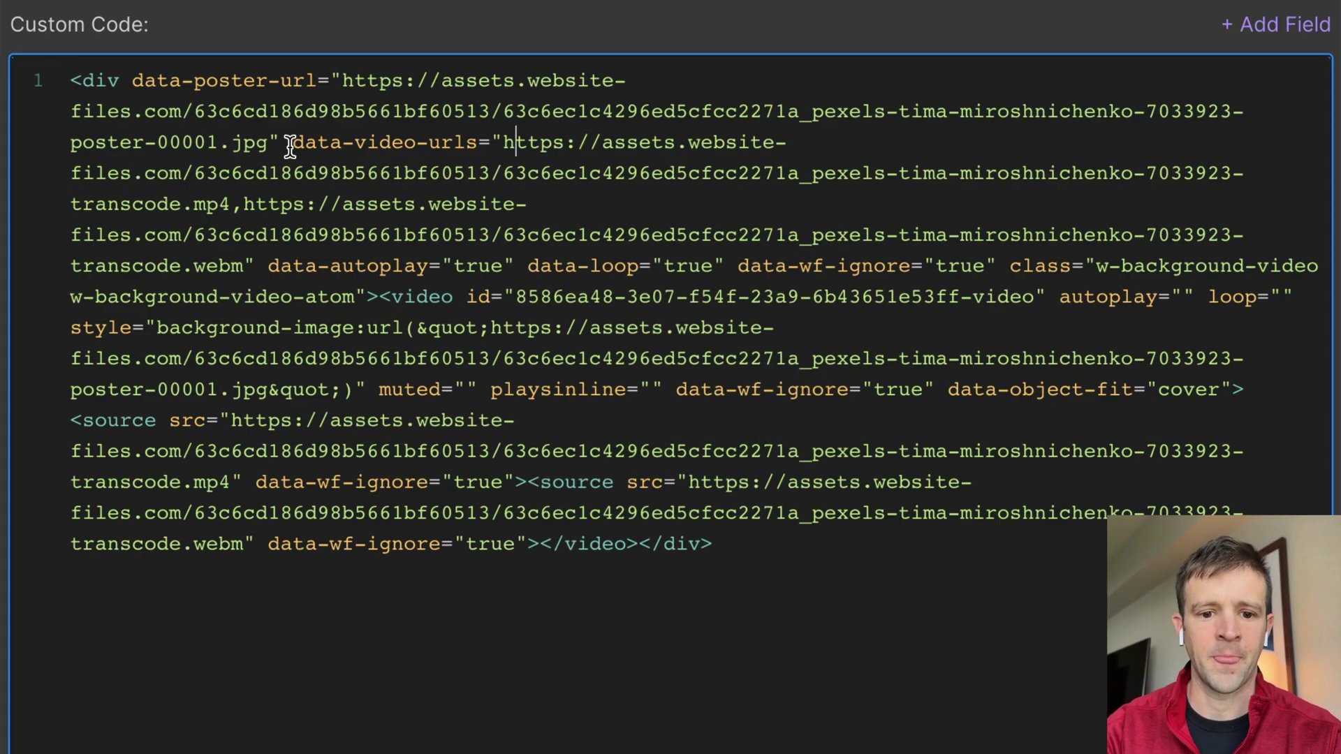
left_click_drag(457, 200, 369, 165)
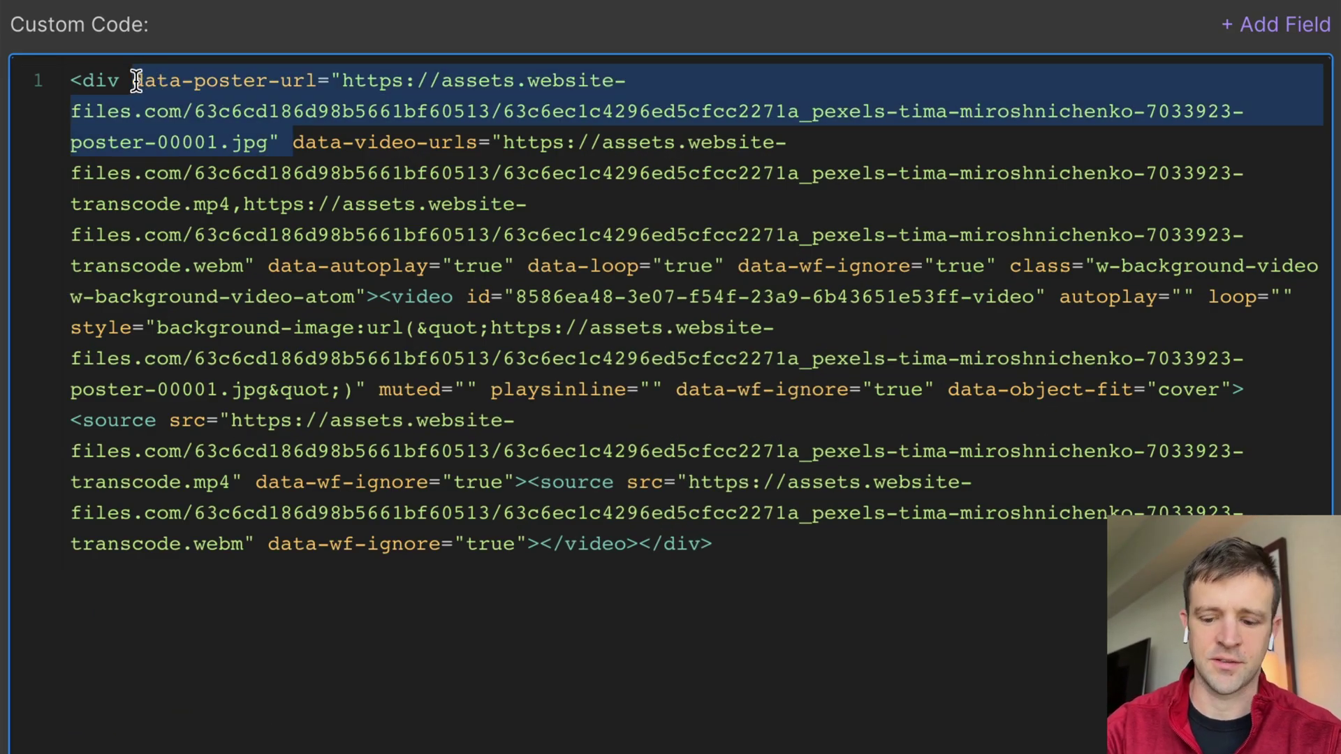
key("BackSpace")
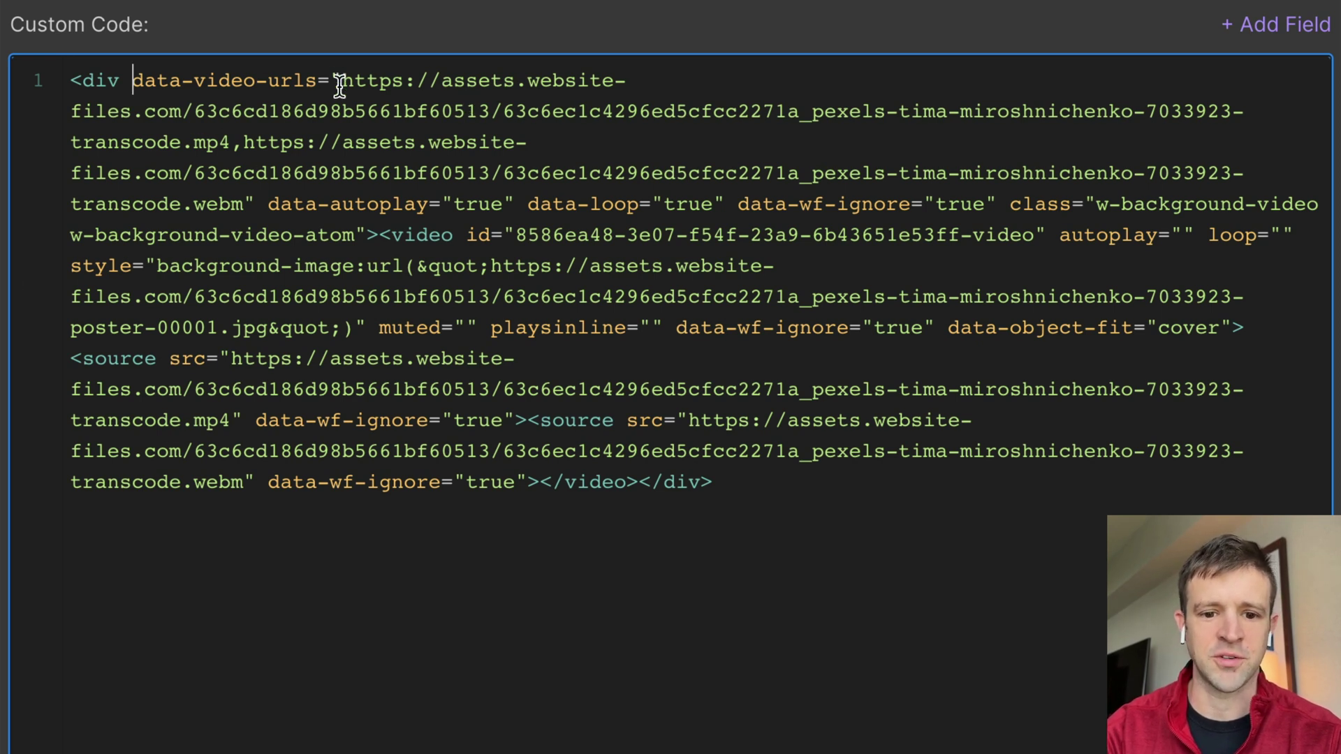
Replace the data-video-urls links with Video URL MP4 and Video URL WEBM fields
left_click_drag(341, 83, 241, 140)
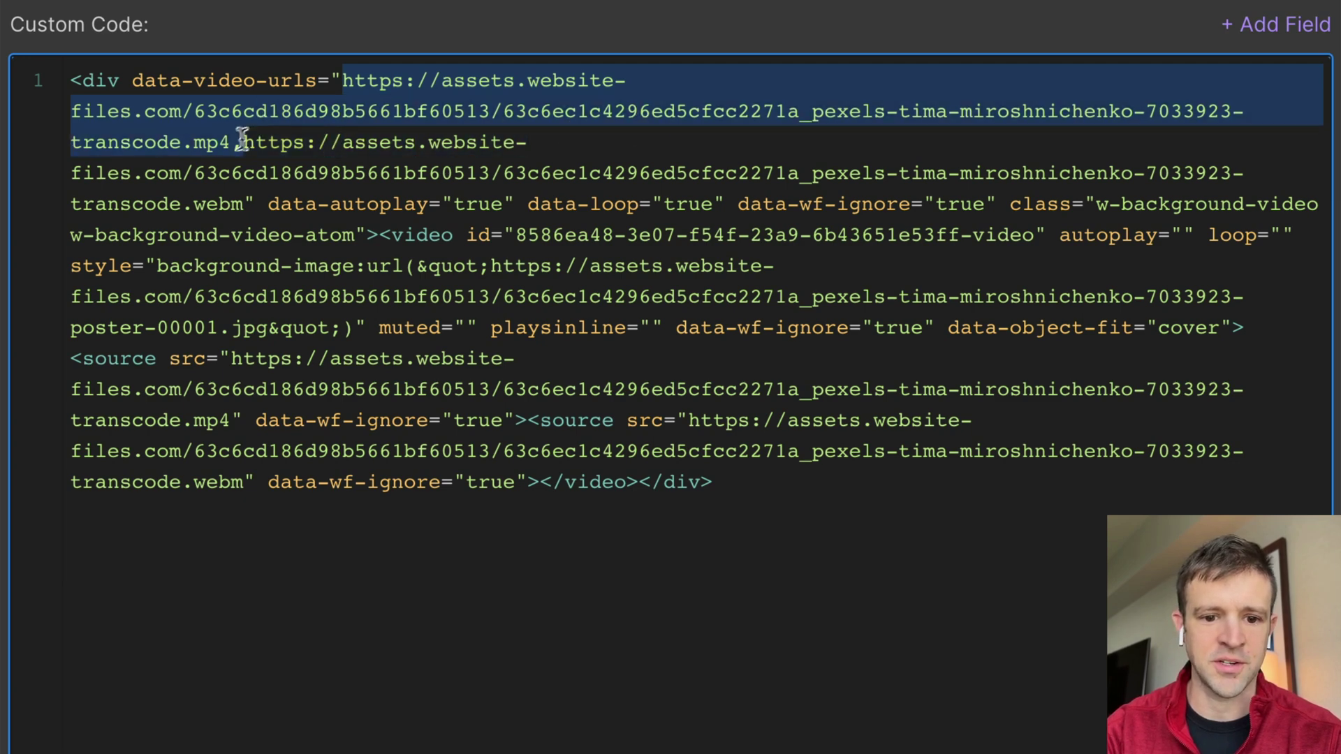
key("BackSpace")
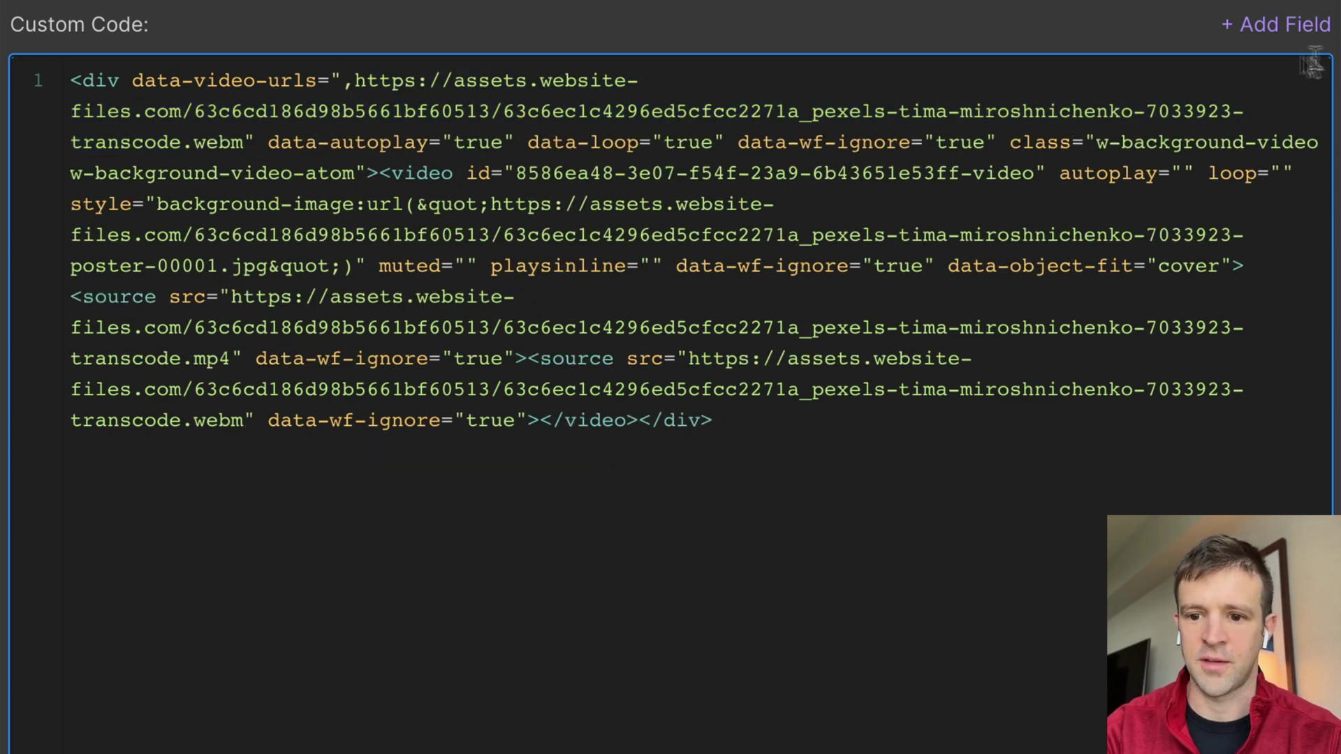
left_click(1312, 27)
left_click(1202, 229)
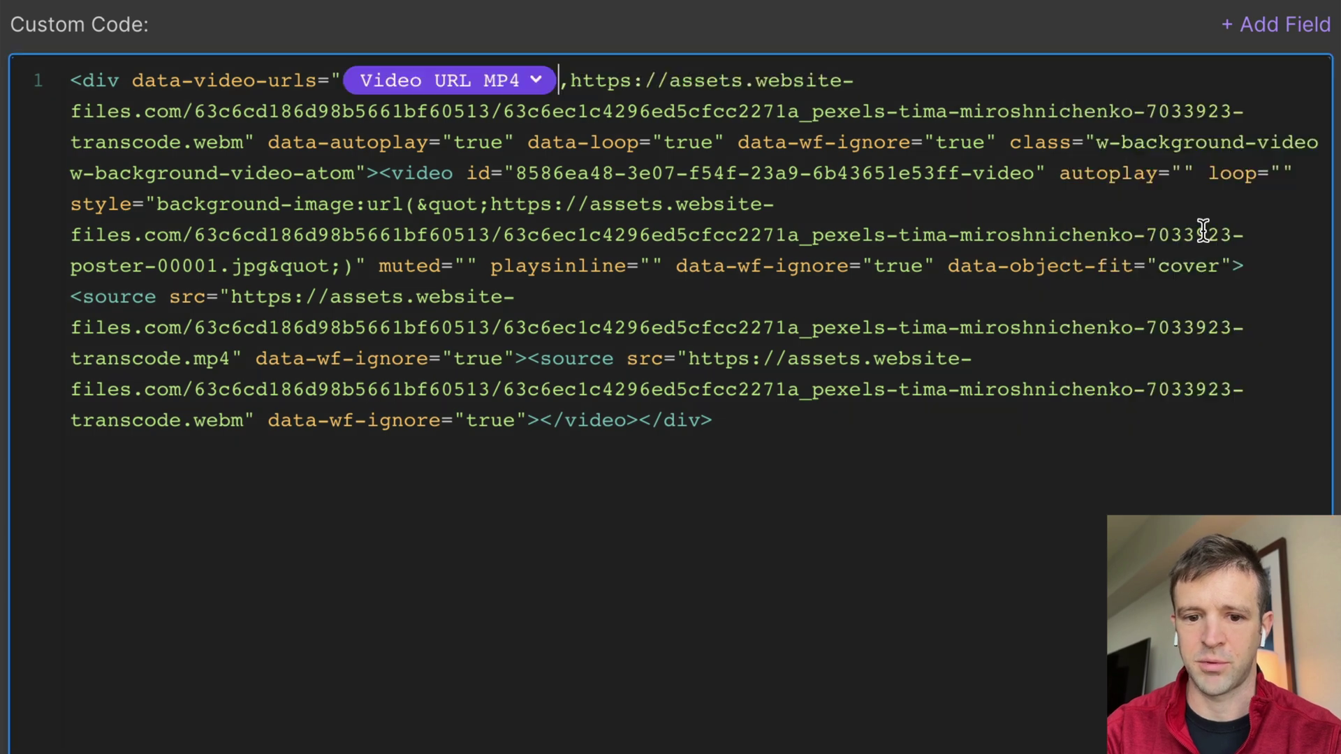
left_click_drag(569, 83, 246, 145)
key("BackSpace")
left_click(1268, 25)
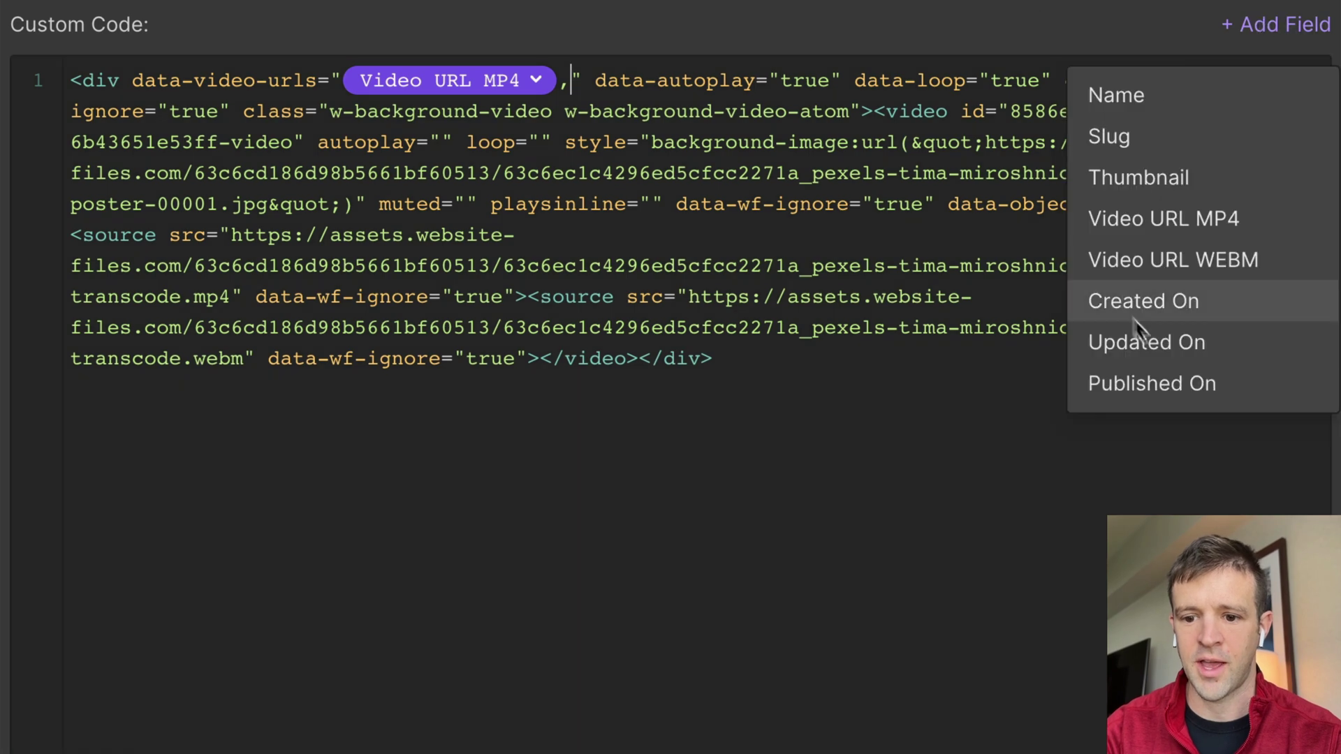
left_click(1206, 266)
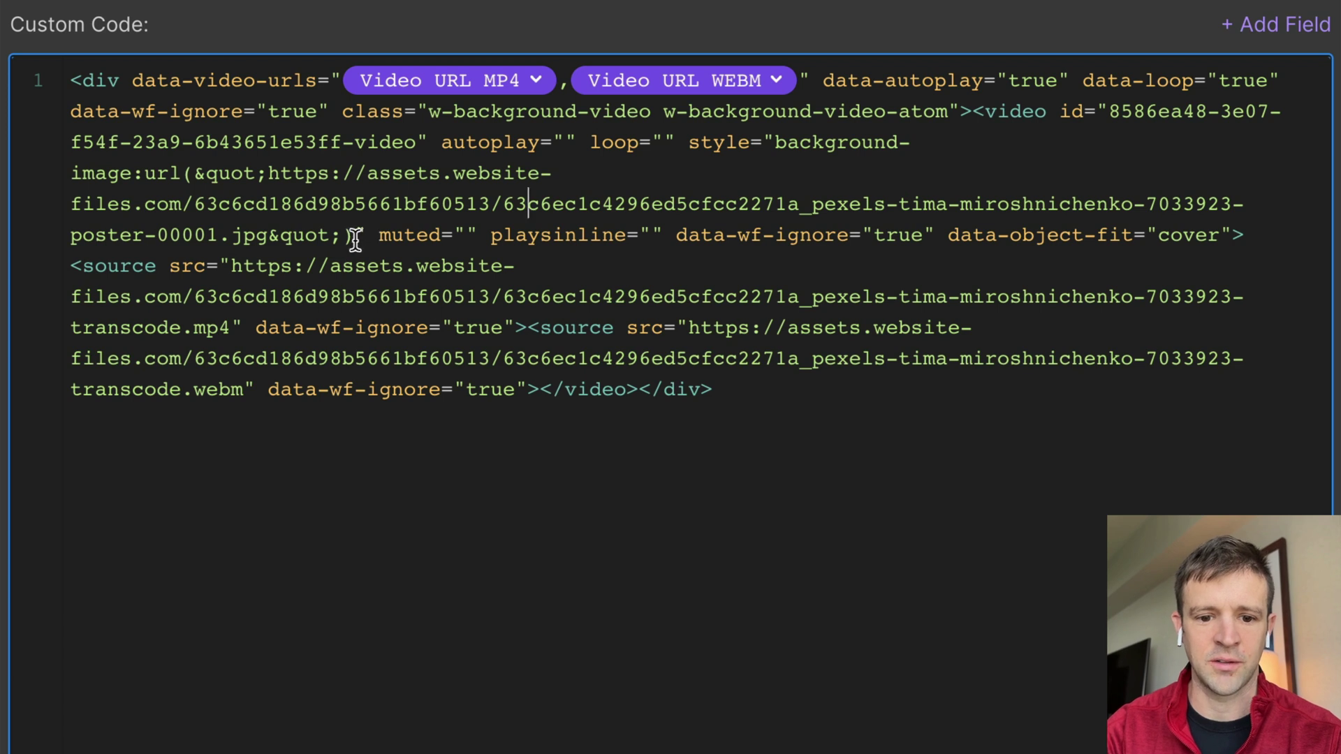
Delete the poster style=background-image attribute from the embed code
left_click_drag(358, 234, 664, 146)
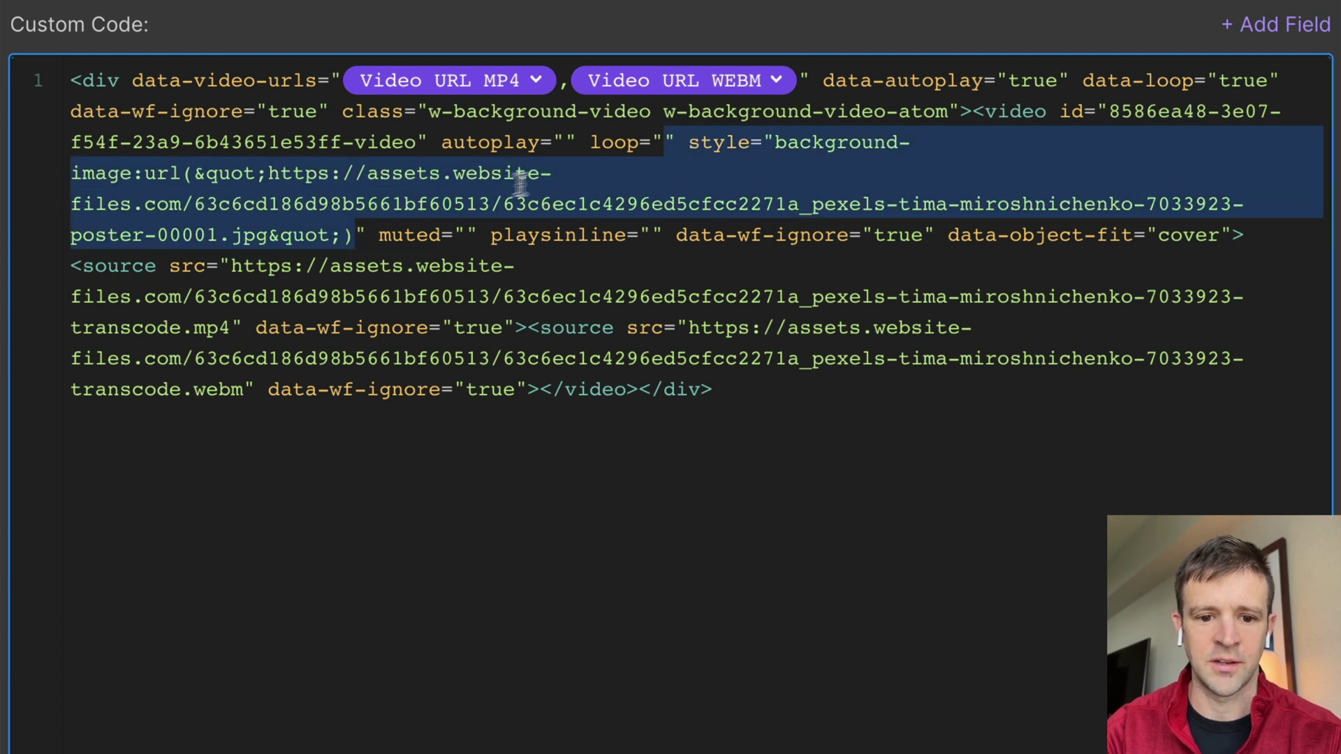
left_click(394, 204)
left_click_drag(365, 235, 694, 138)
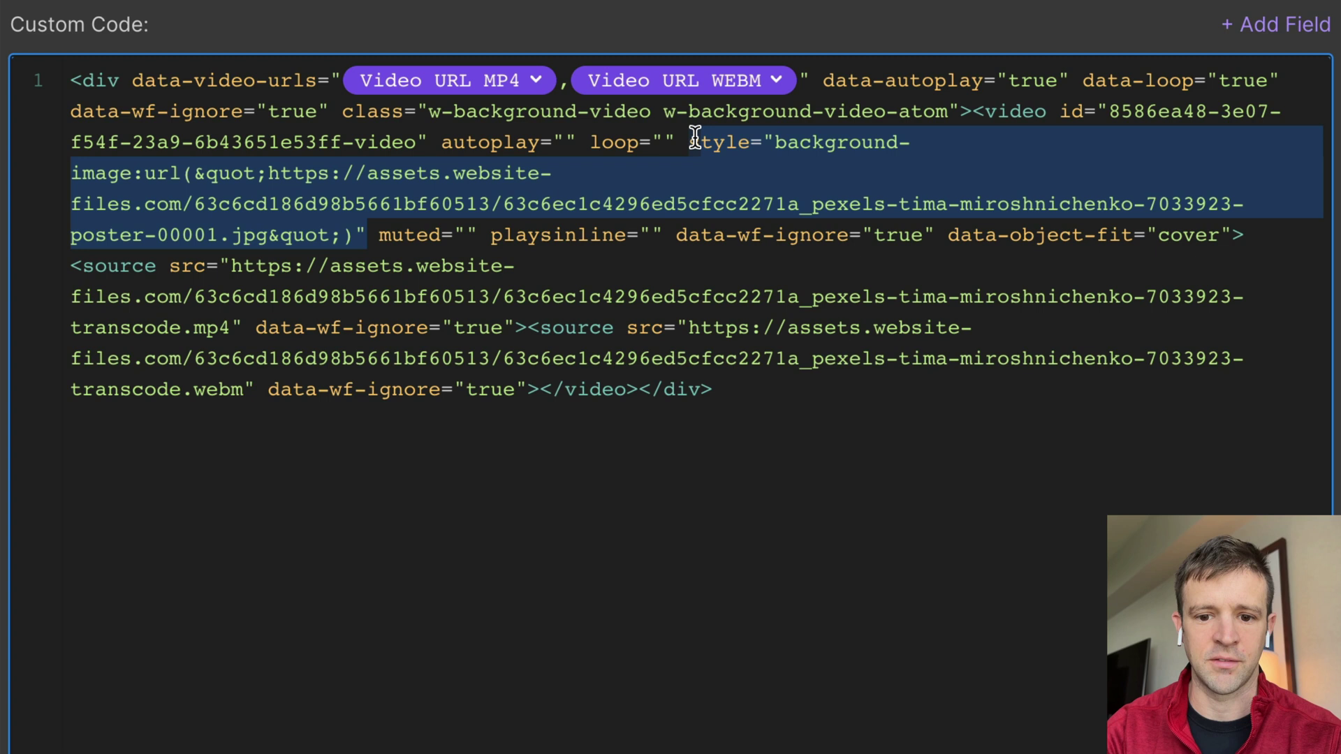
key("BackSpace")
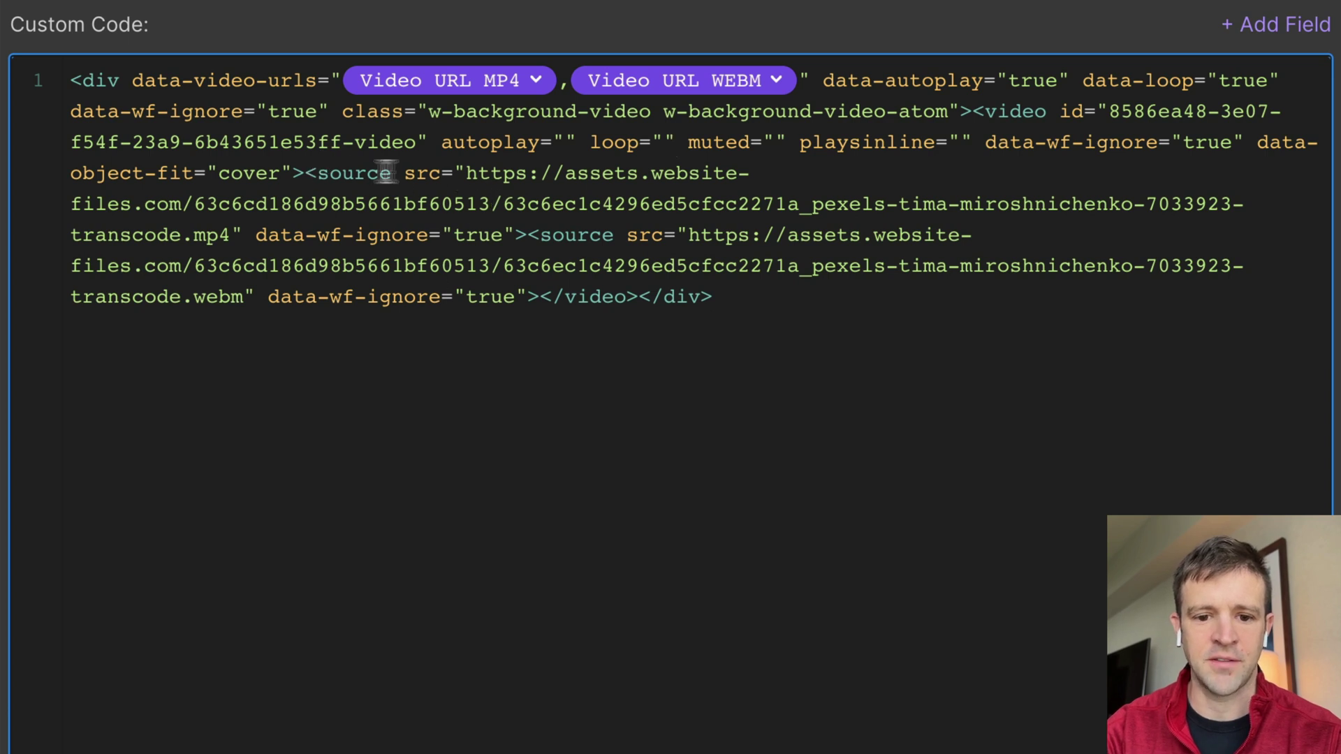
Replace both source src links with Video URL MP4 and Video URL WEBM fields
left_click_drag(464, 174, 236, 234)
key("BackSpace")
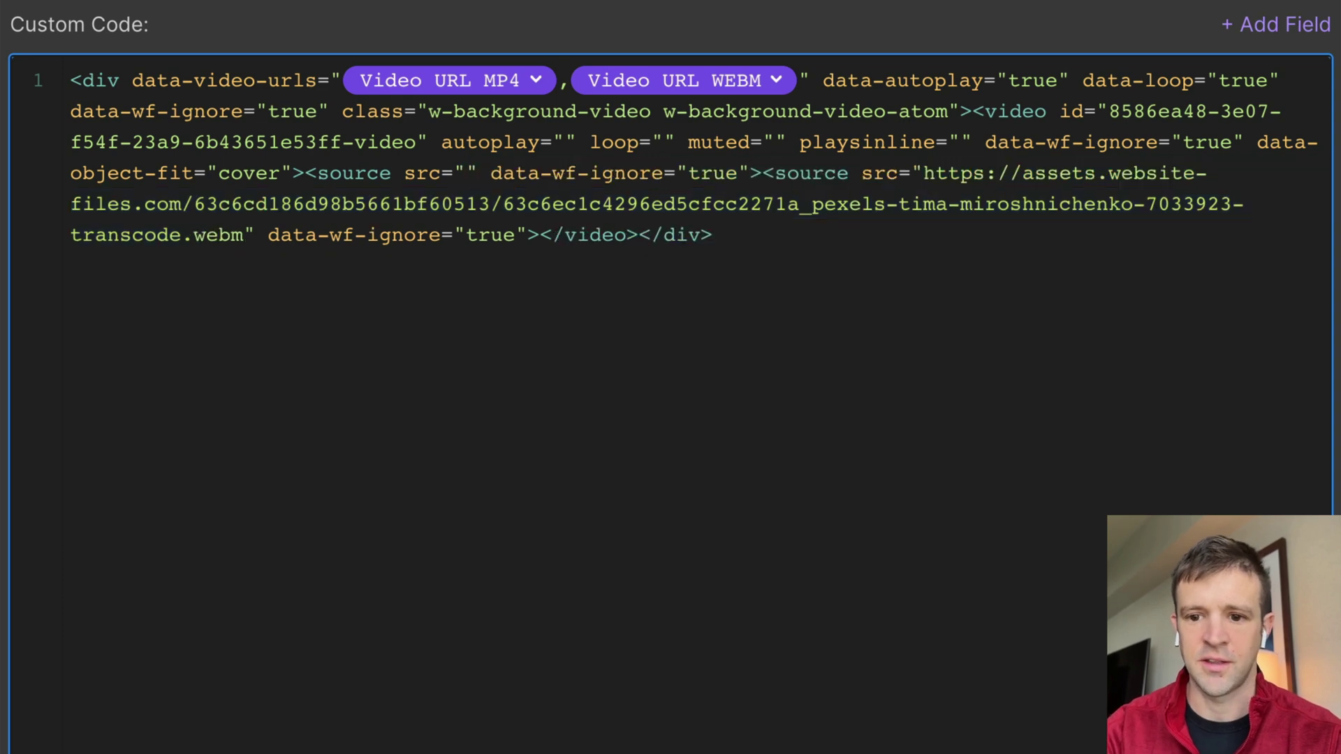
left_click(1281, 26)
left_click(1213, 213)
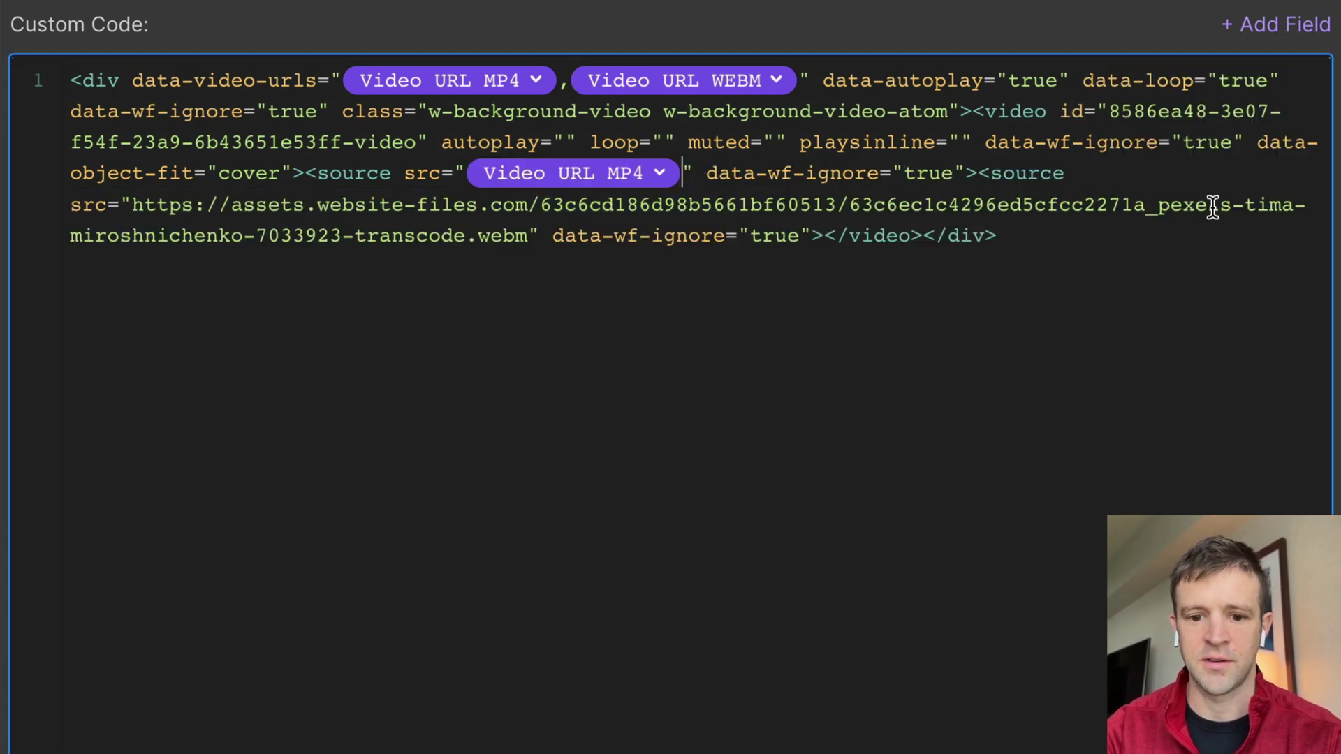
left_click(542, 204)
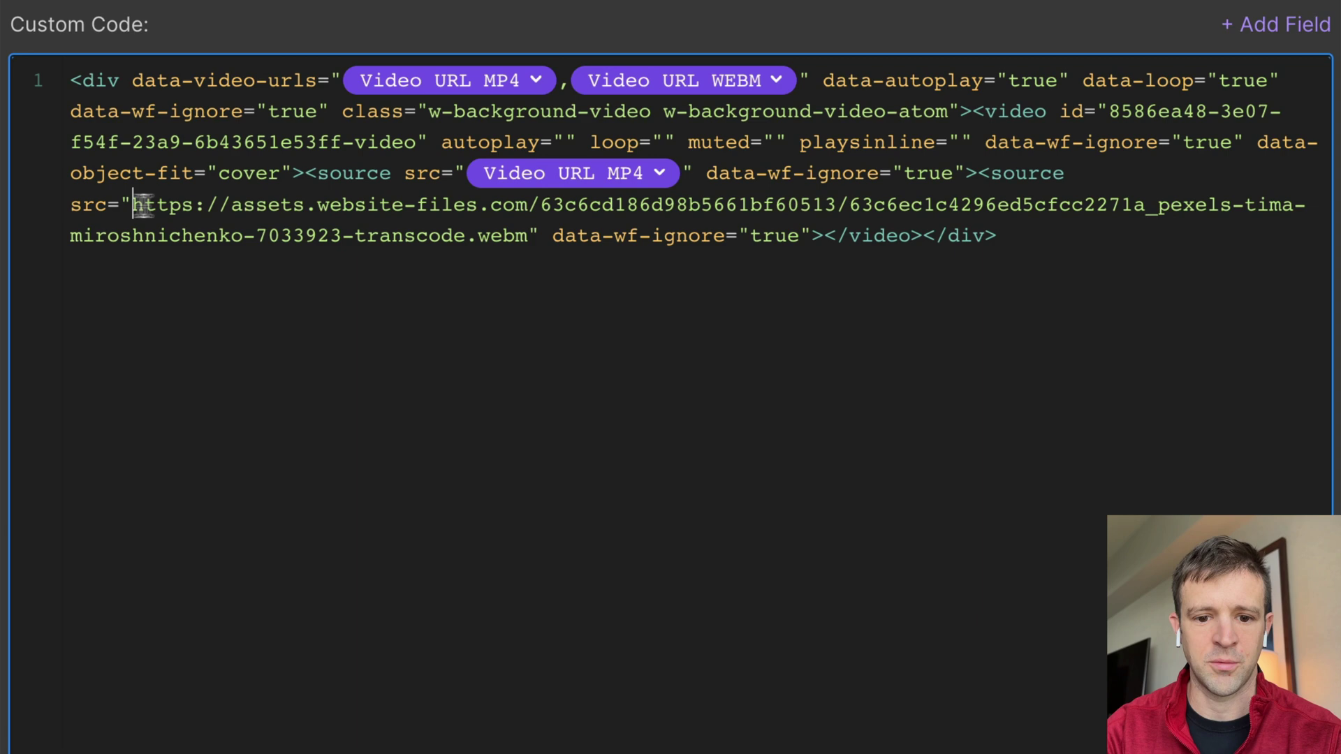
left_click_drag(132, 204, 527, 245)
key("BackSpace")
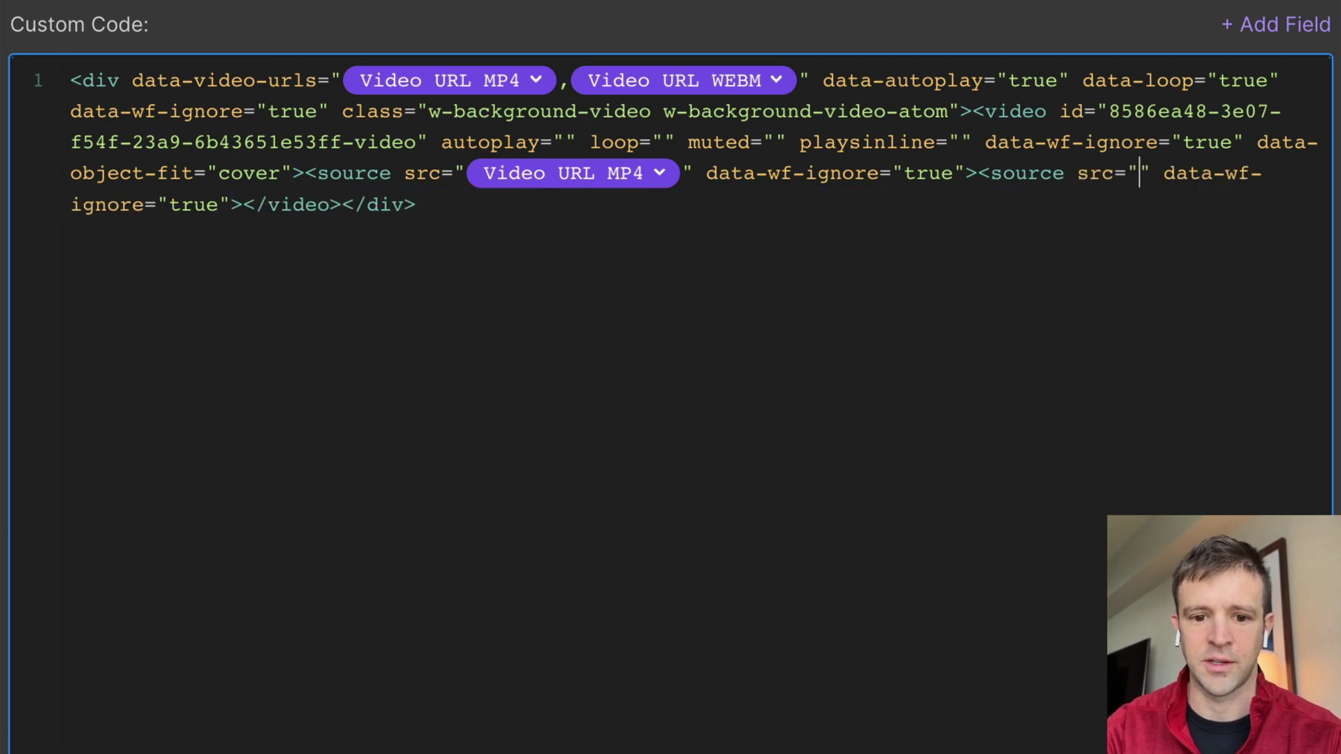
left_click(1264, 26)
left_click(1183, 276)
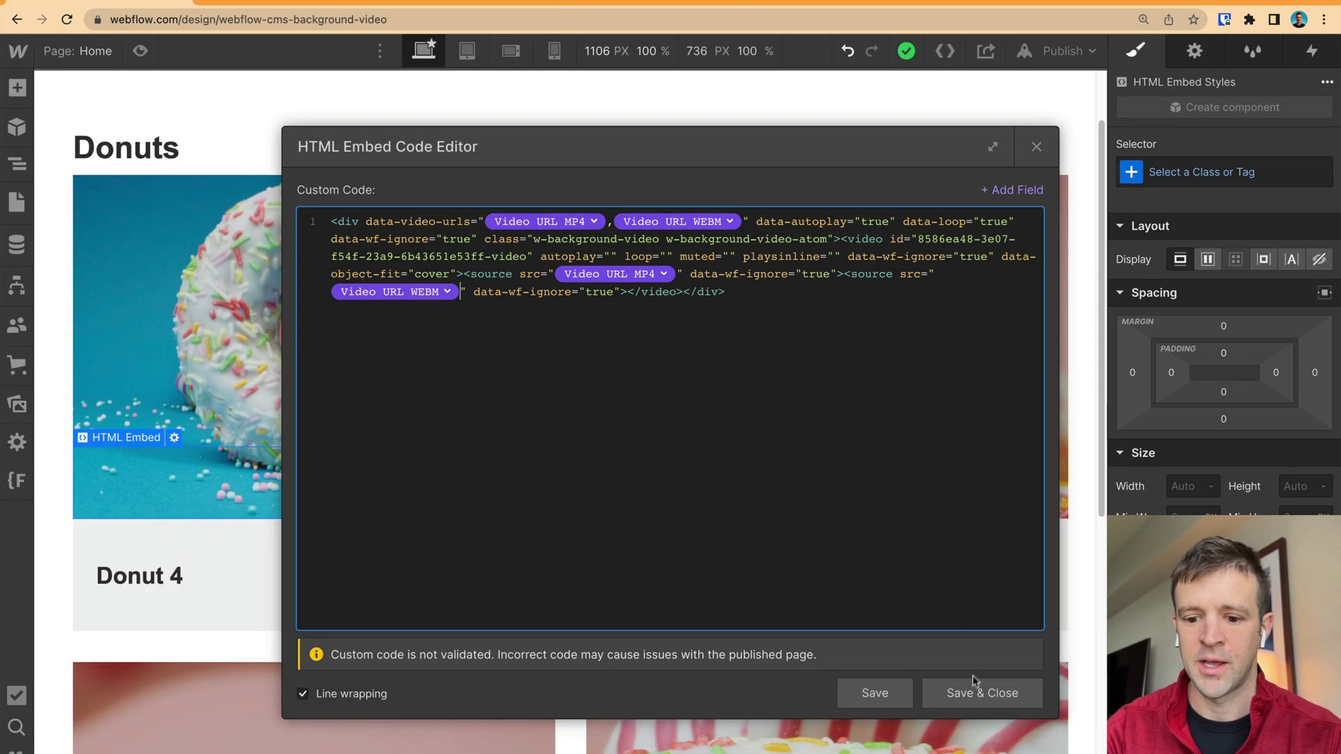
Save the embed code and size the HTML Embed to 100% width and height
left_click(975, 681)
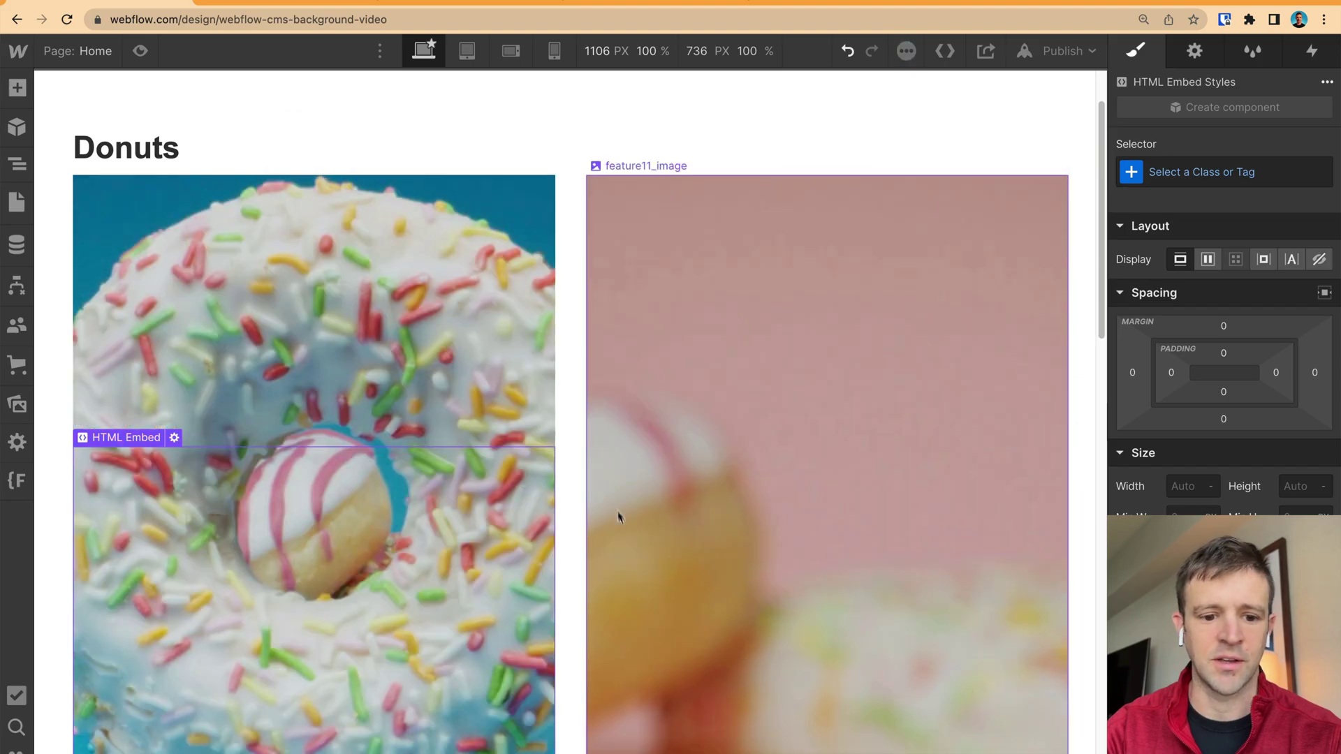
key("z")
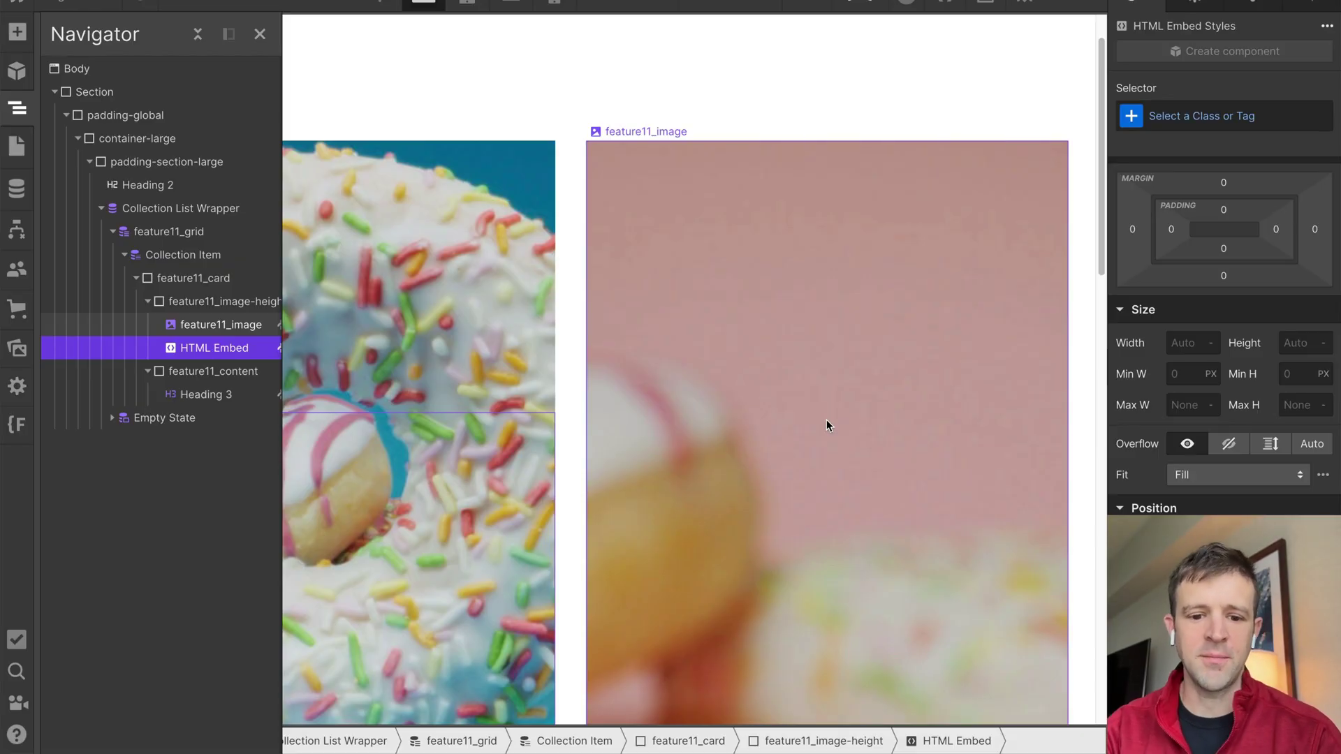
scroll(557, 369, "down", 1)
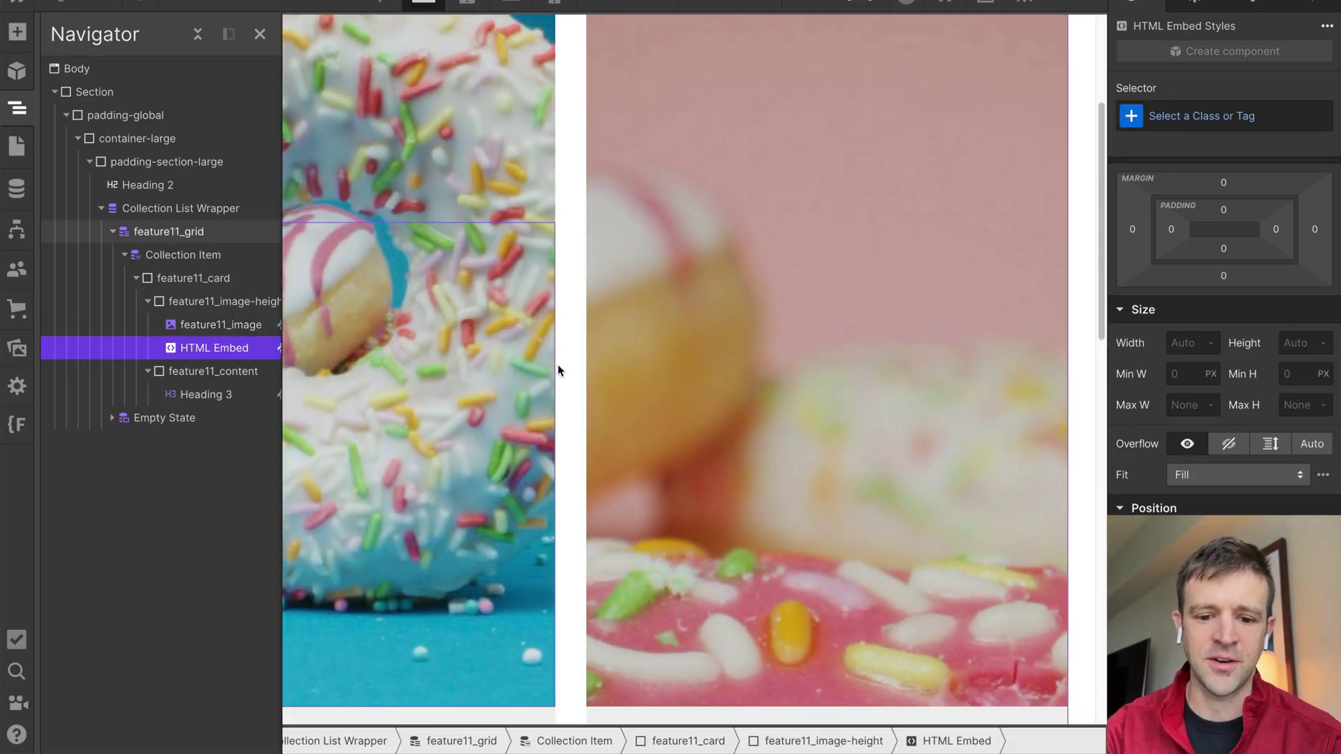
scroll(557, 369, "down", 2)
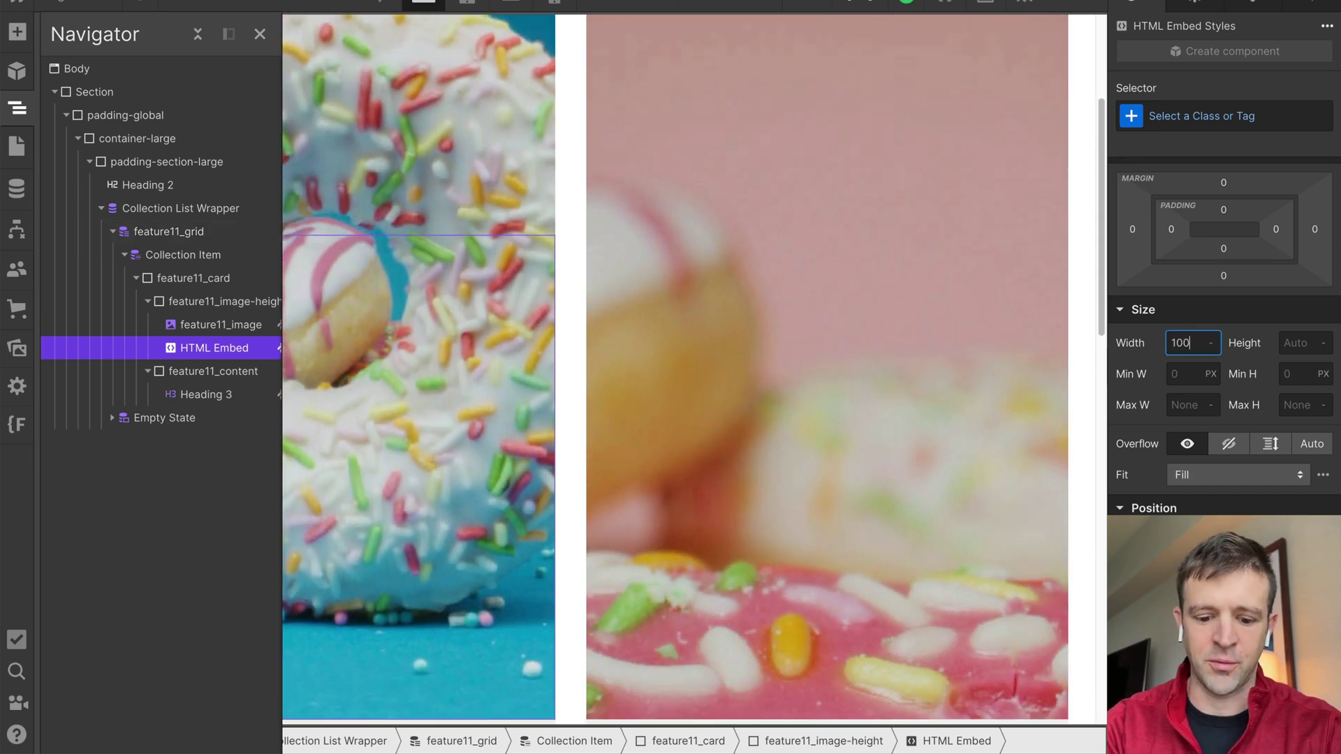
key("Tab")
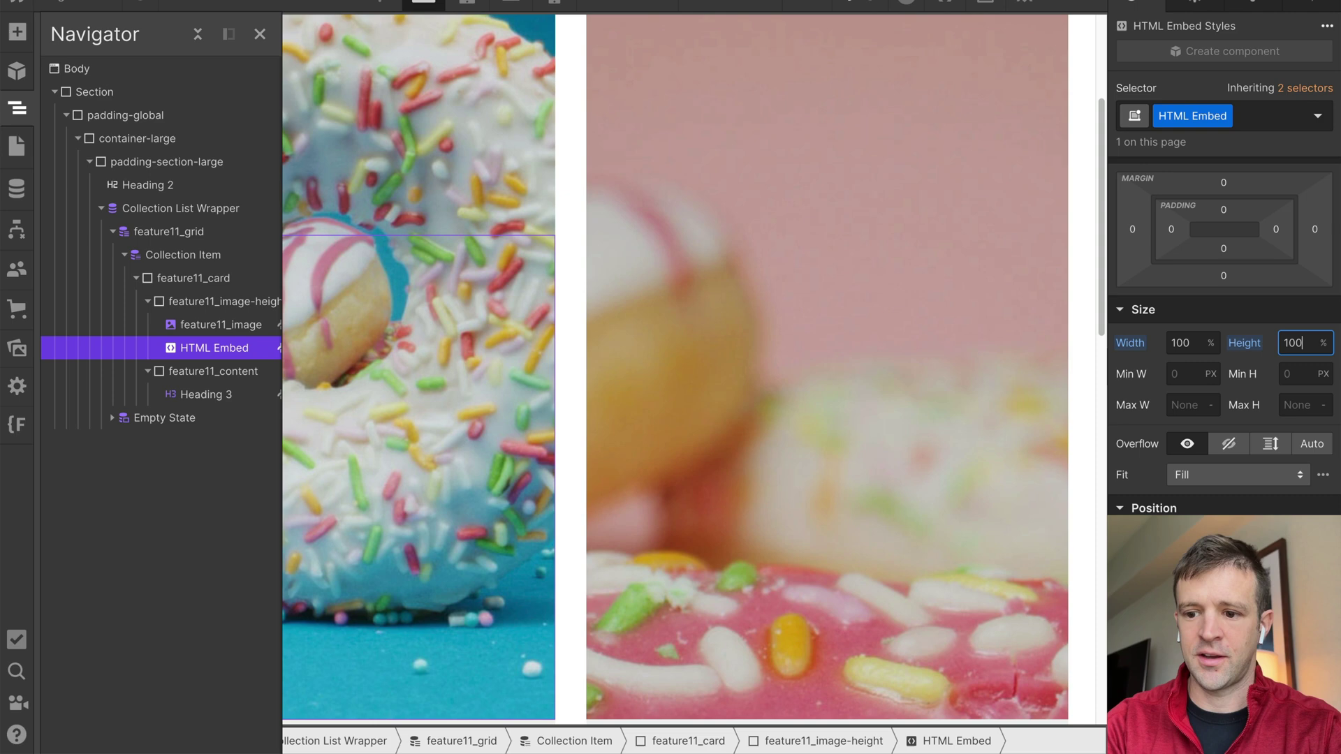
Position the HTML Embed absolutely, stretched to fill its parent on all sides
left_click(1208, 542)
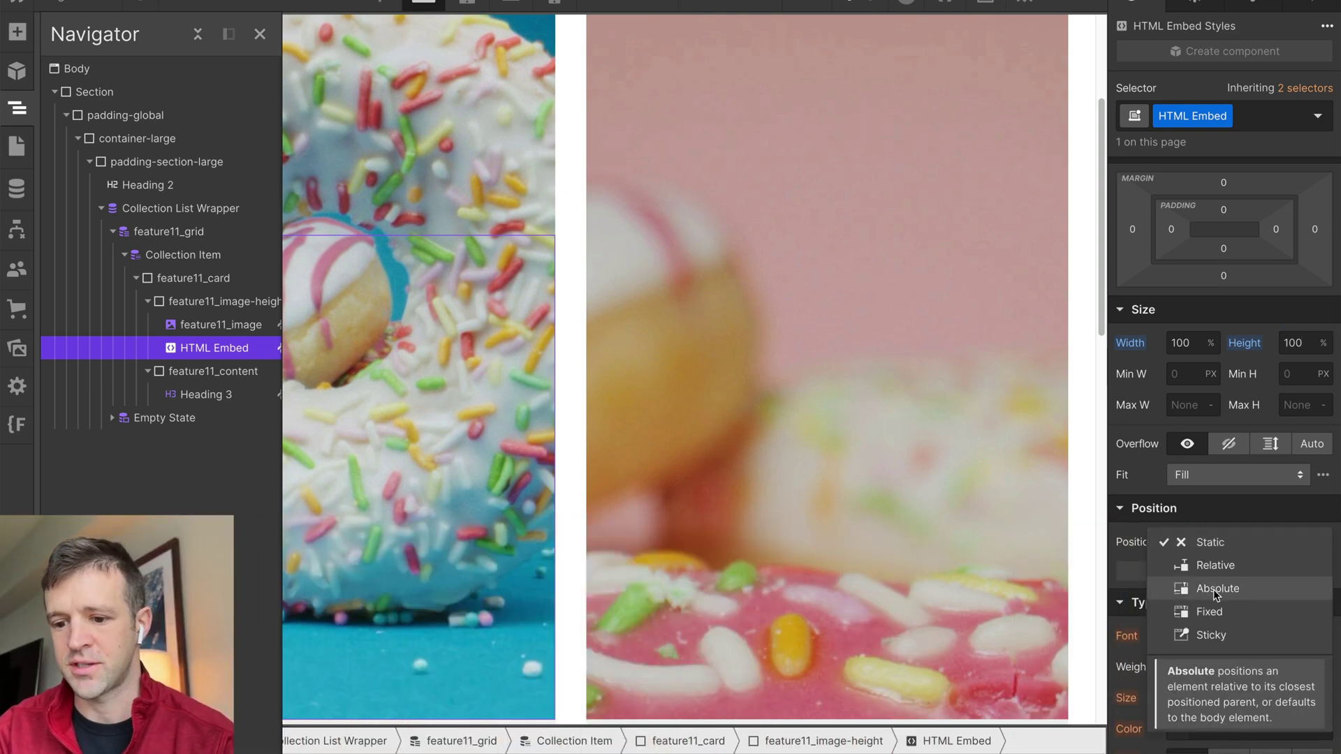
left_click(1213, 589)
left_click(1323, 570)
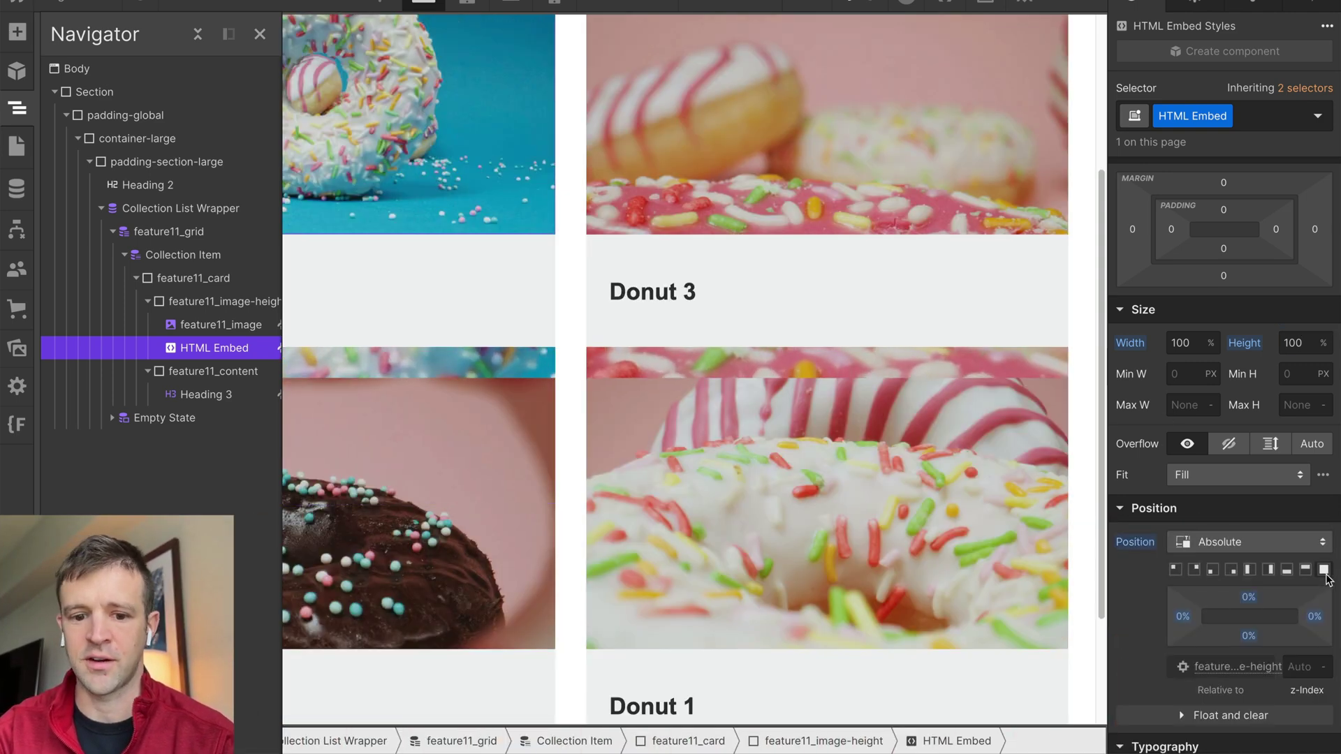
scroll(1191, 544, "up", 3)
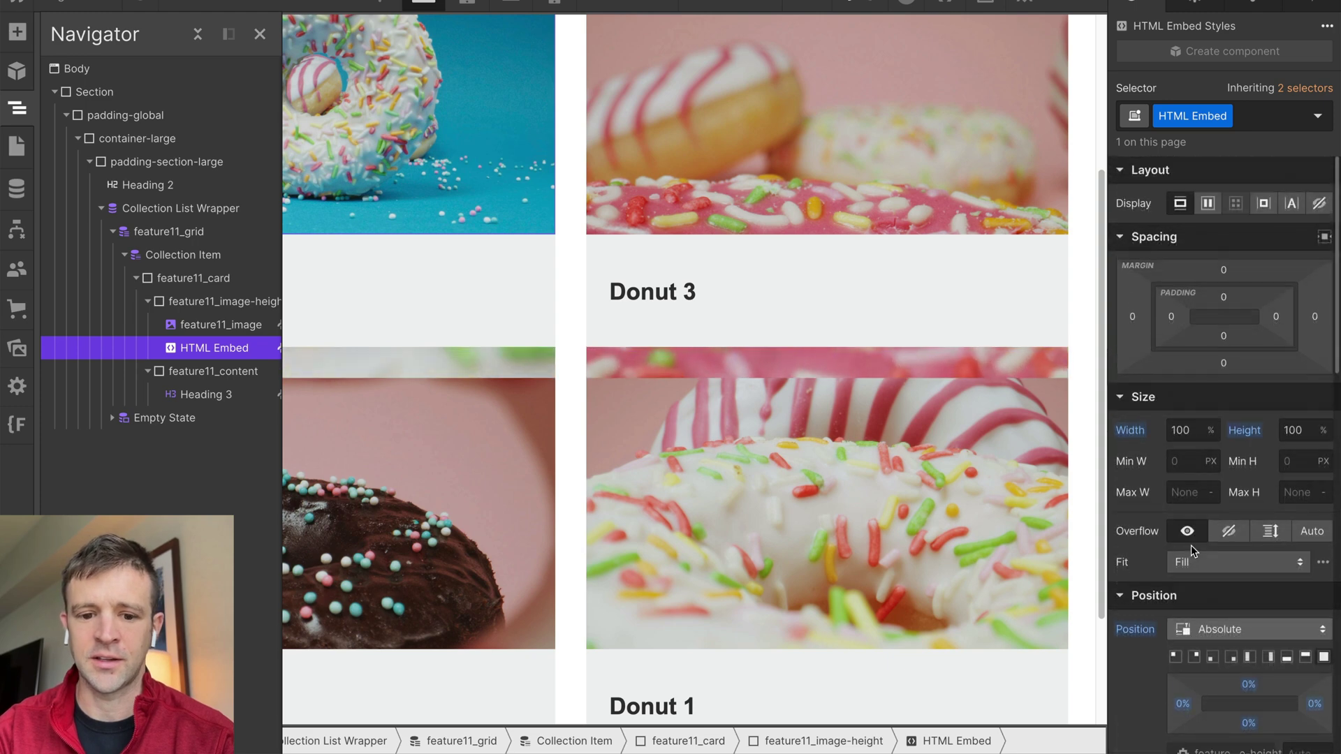
scroll(1191, 545, "down", 3)
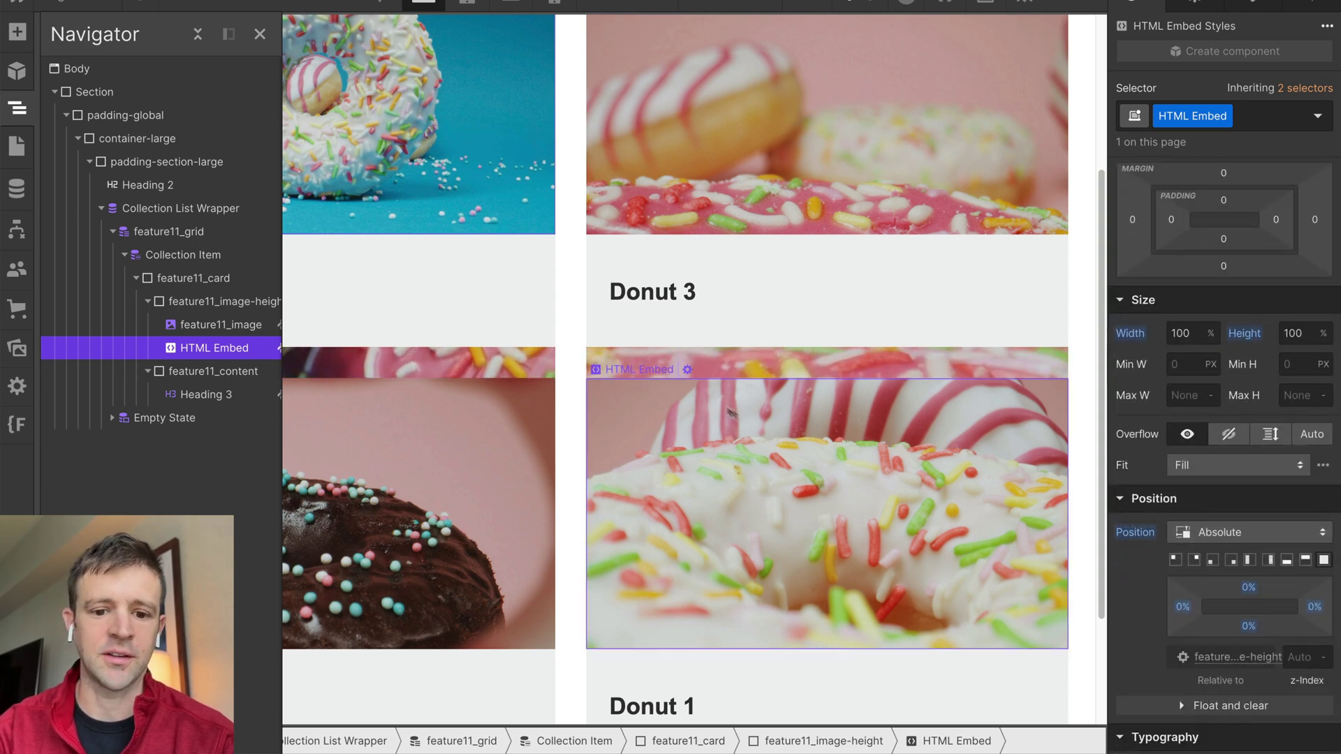
Try a z-index of 5 on the HTML Embed, then clear it
left_click(223, 304)
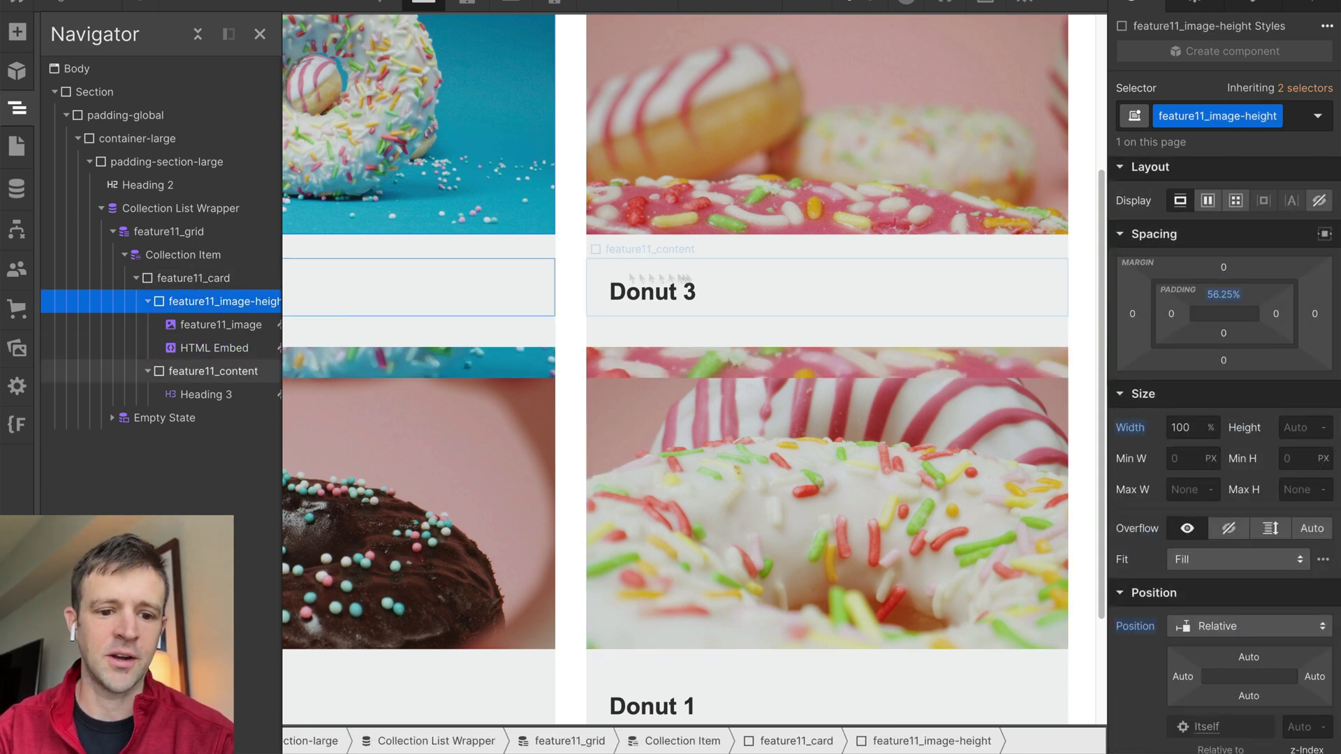
left_click(772, 392)
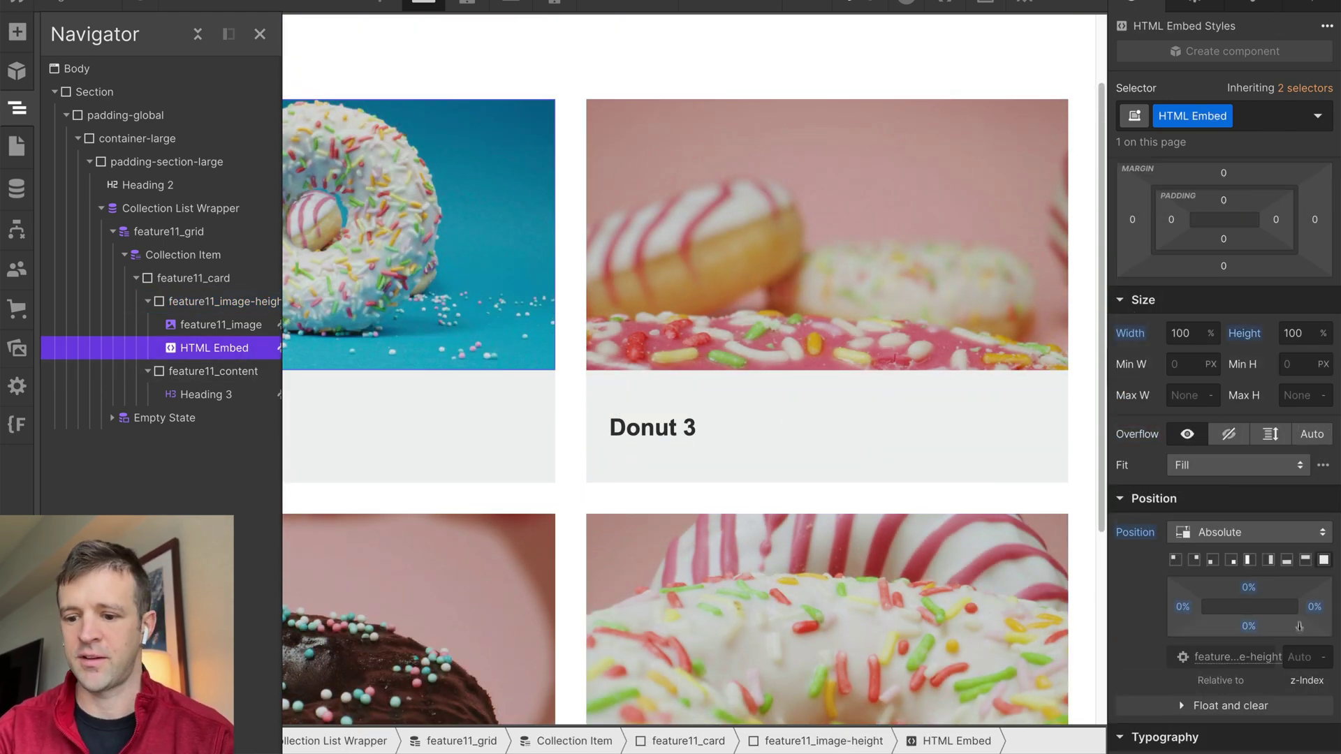
left_click(1295, 656)
type("5")
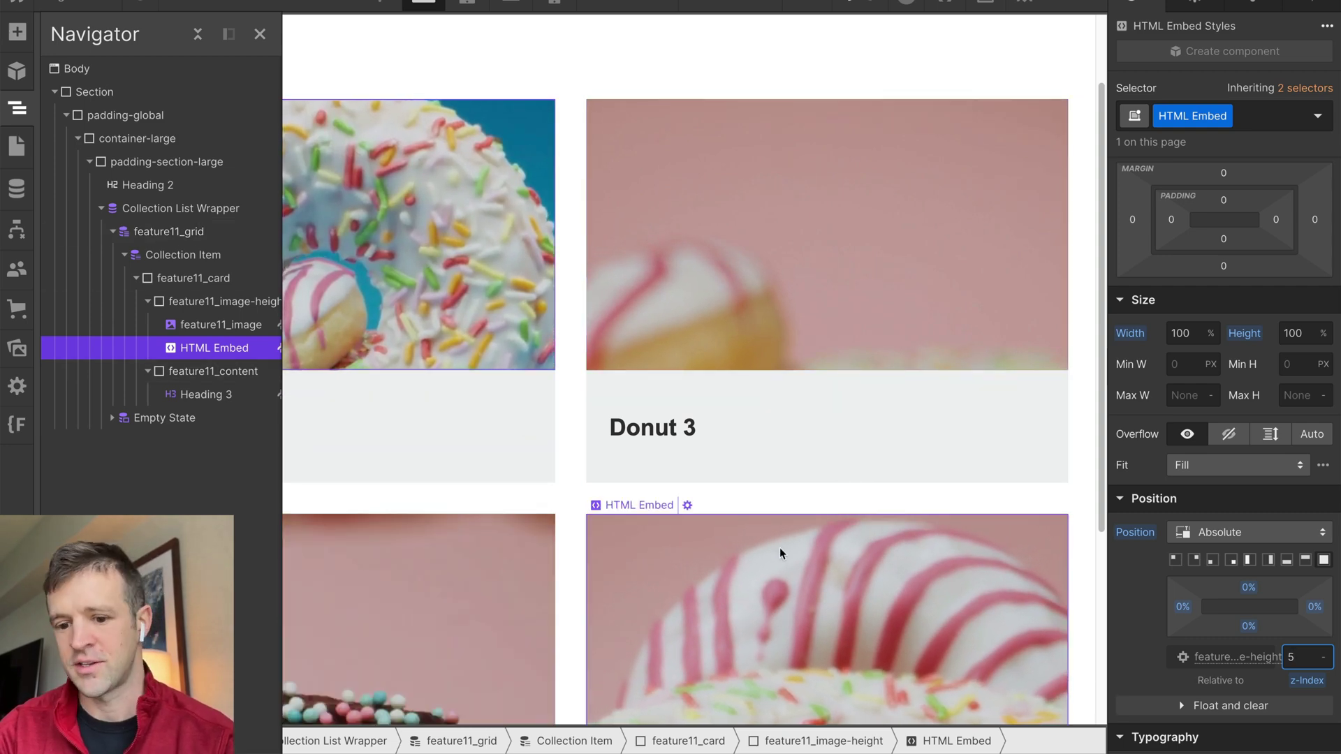
scroll(634, 468, "up", 1)
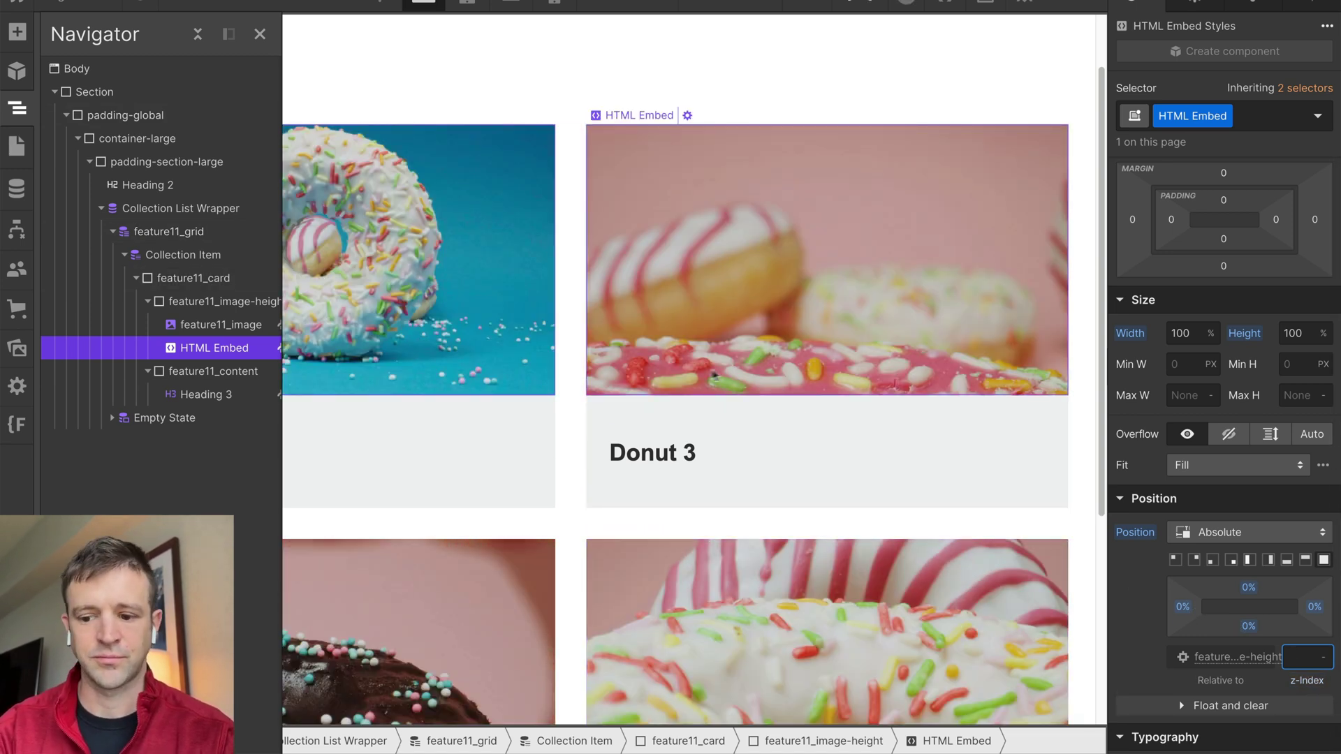
key("BackSpace")
Select the first card's feature11_card element in the Navigator
left_click(981, 519)
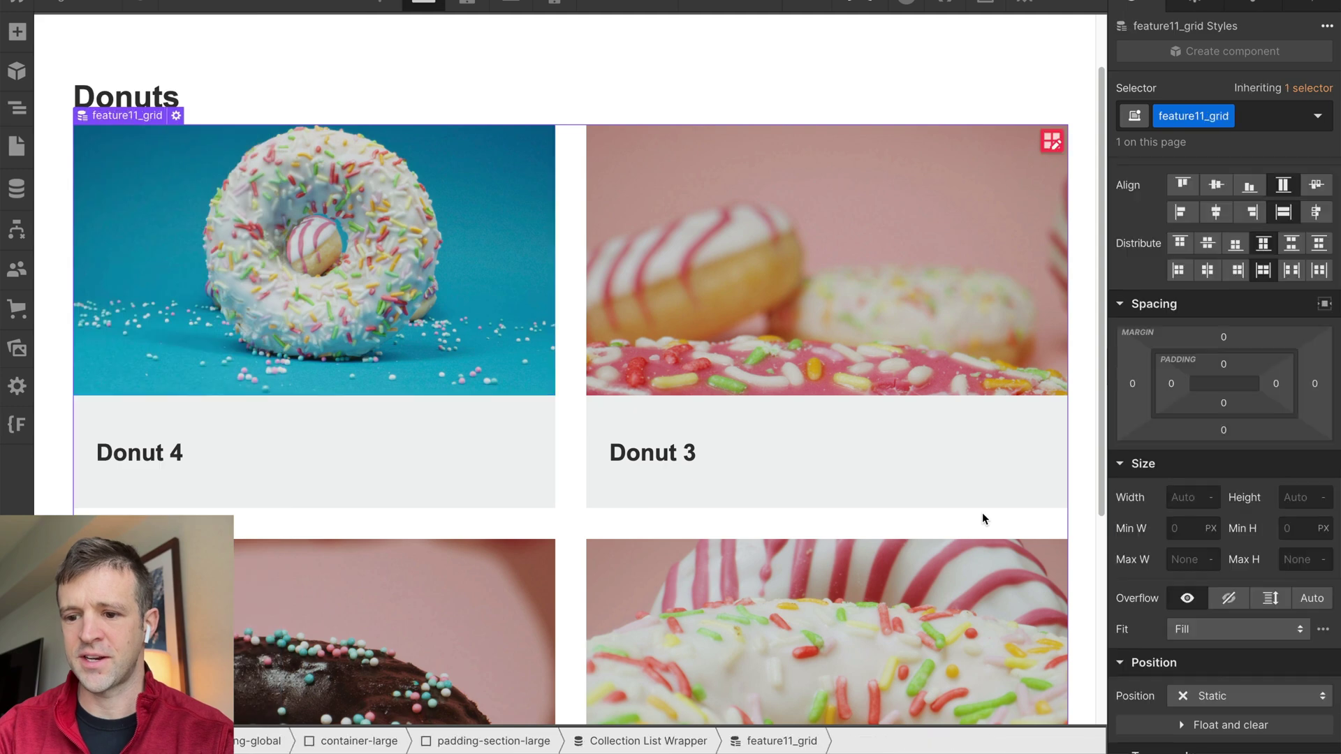
left_click(444, 290)
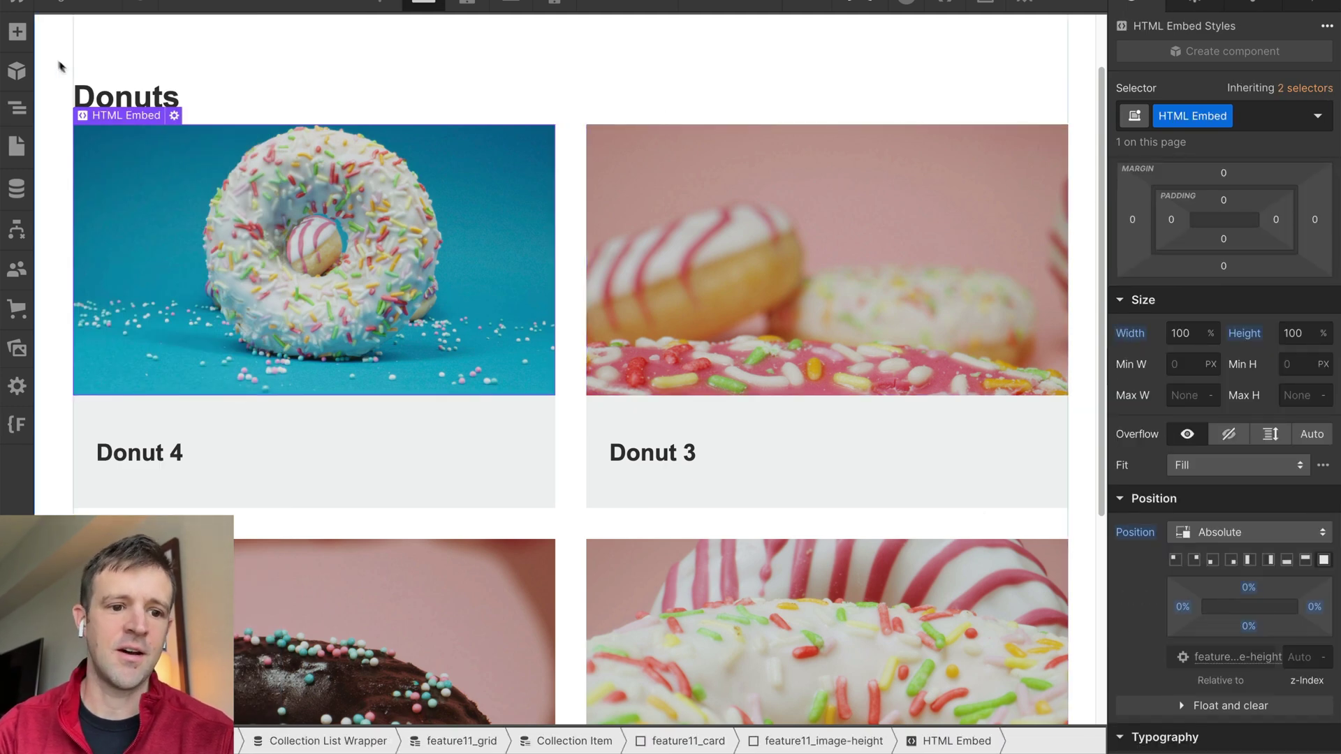
left_click(16, 108)
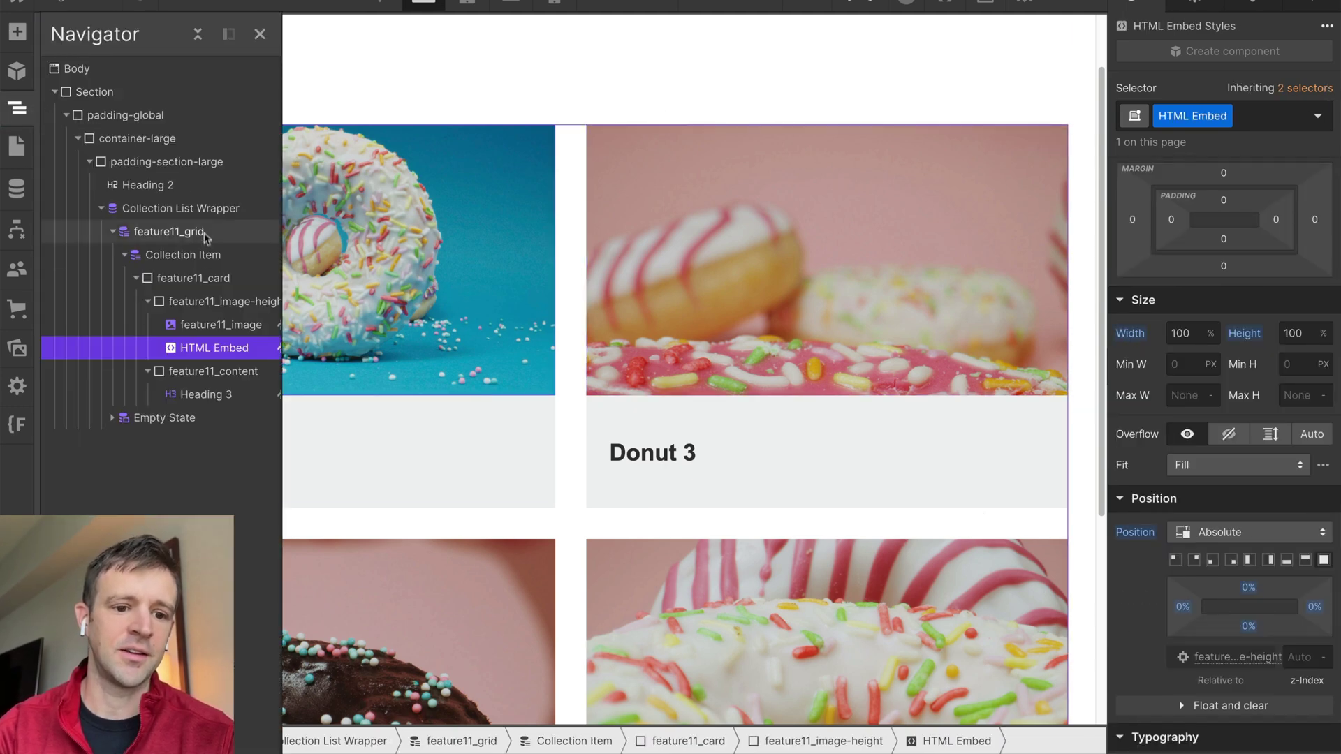
left_click(202, 278)
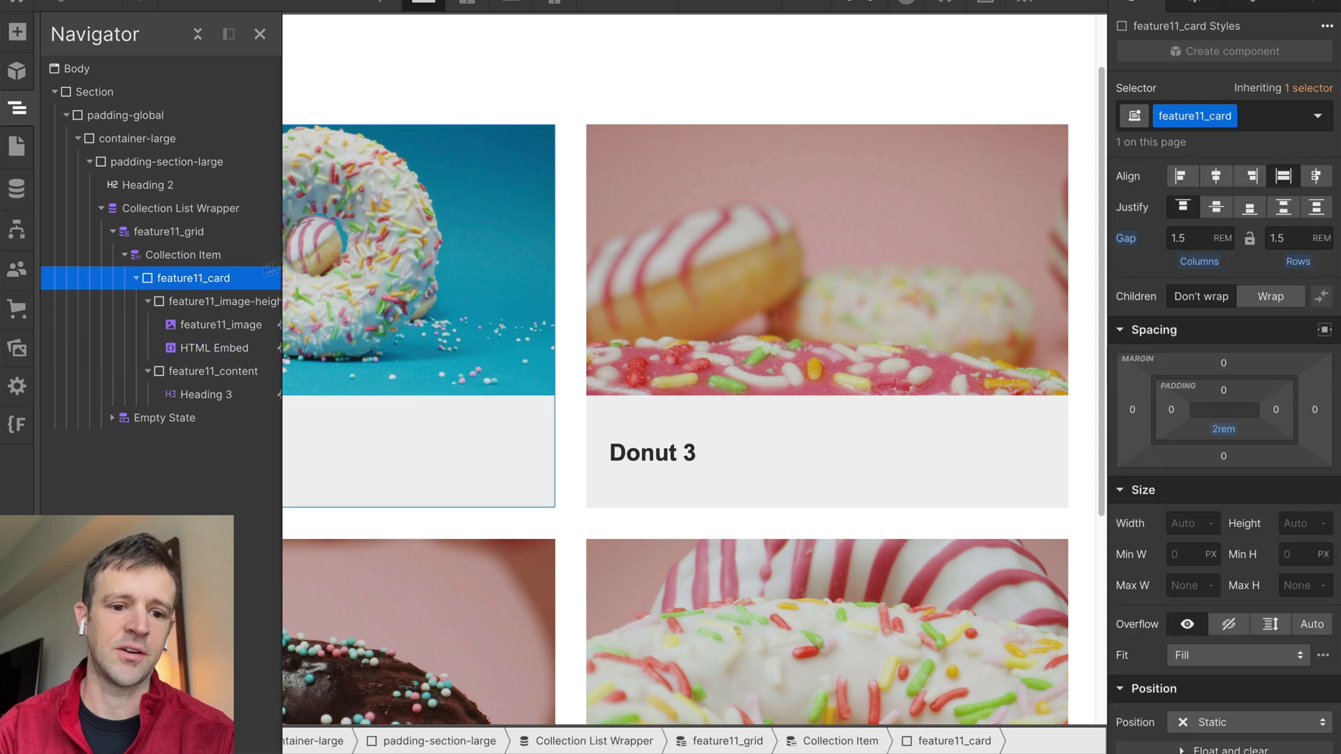
Add a Mouse hover trigger on the card starting a new timed animation named show-video
left_click(1305, 6)
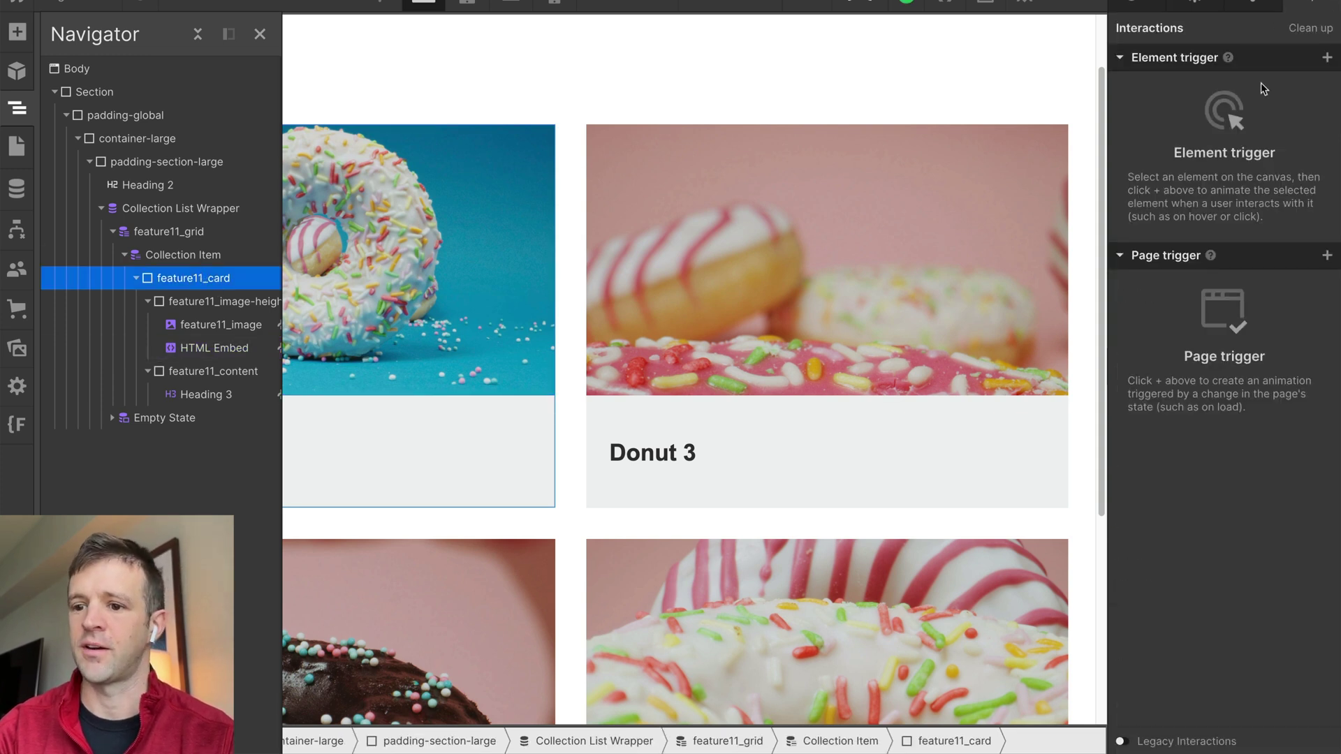
left_click(1327, 58)
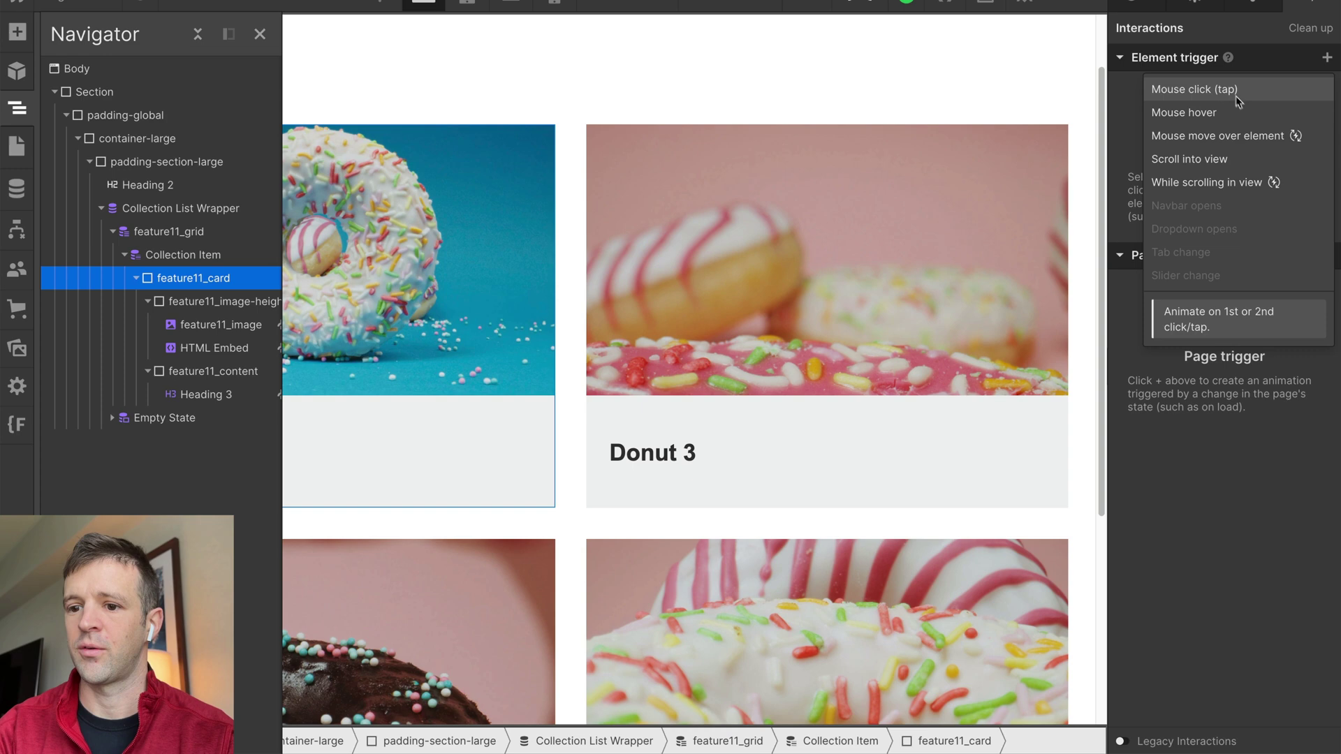
left_click(1215, 115)
left_click(1223, 162)
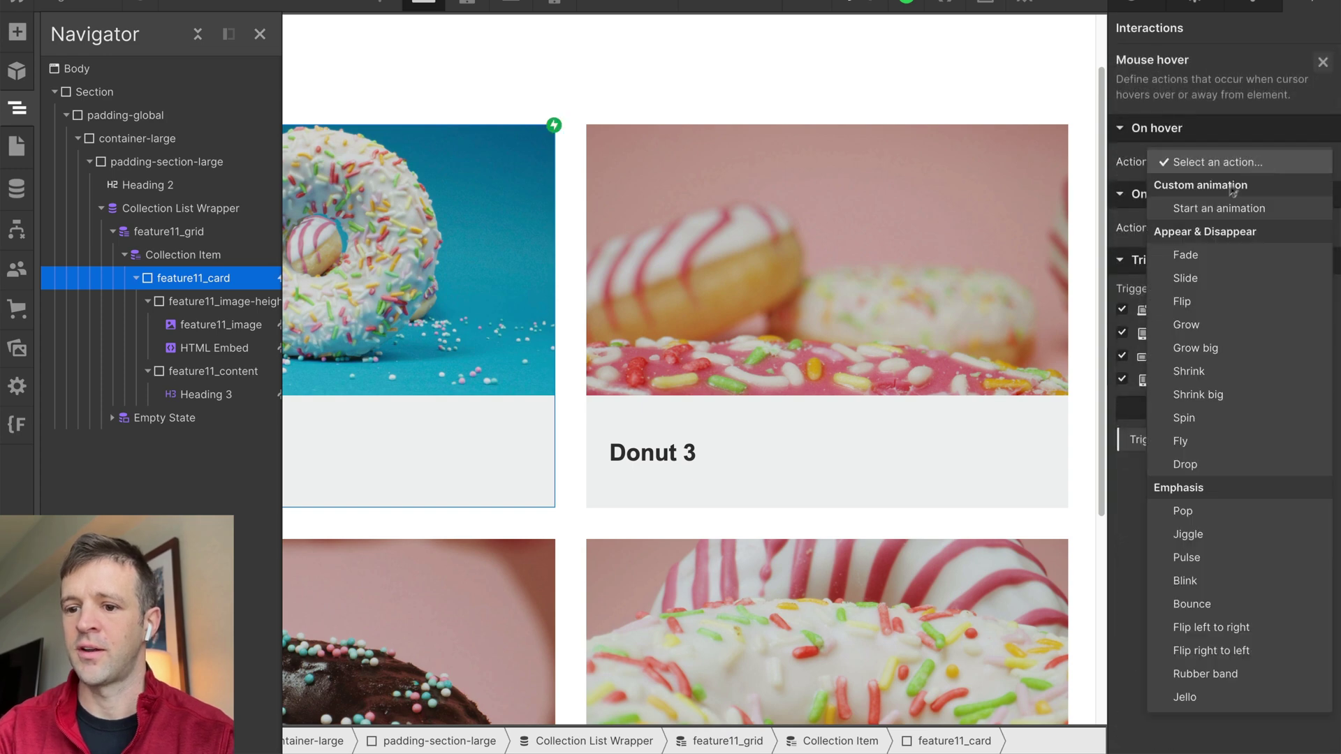
left_click(1221, 204)
left_click(1320, 194)
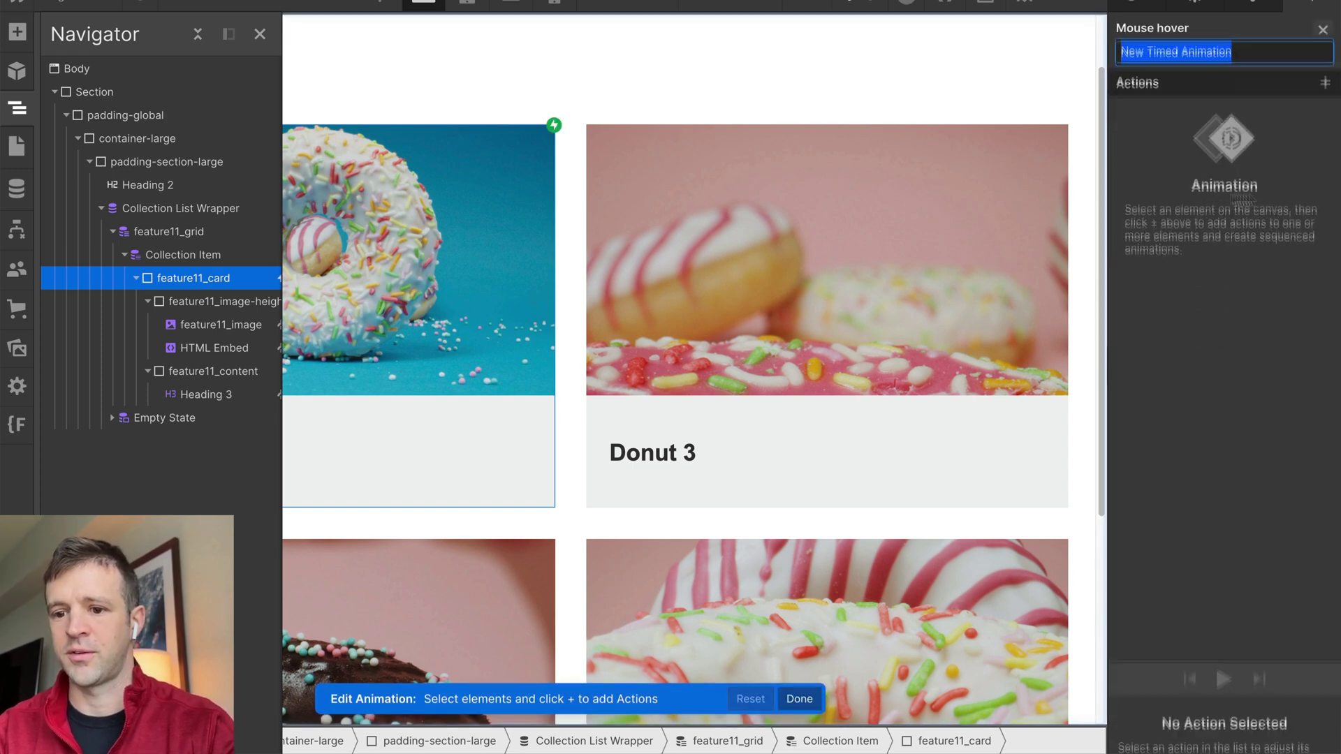
type("show")
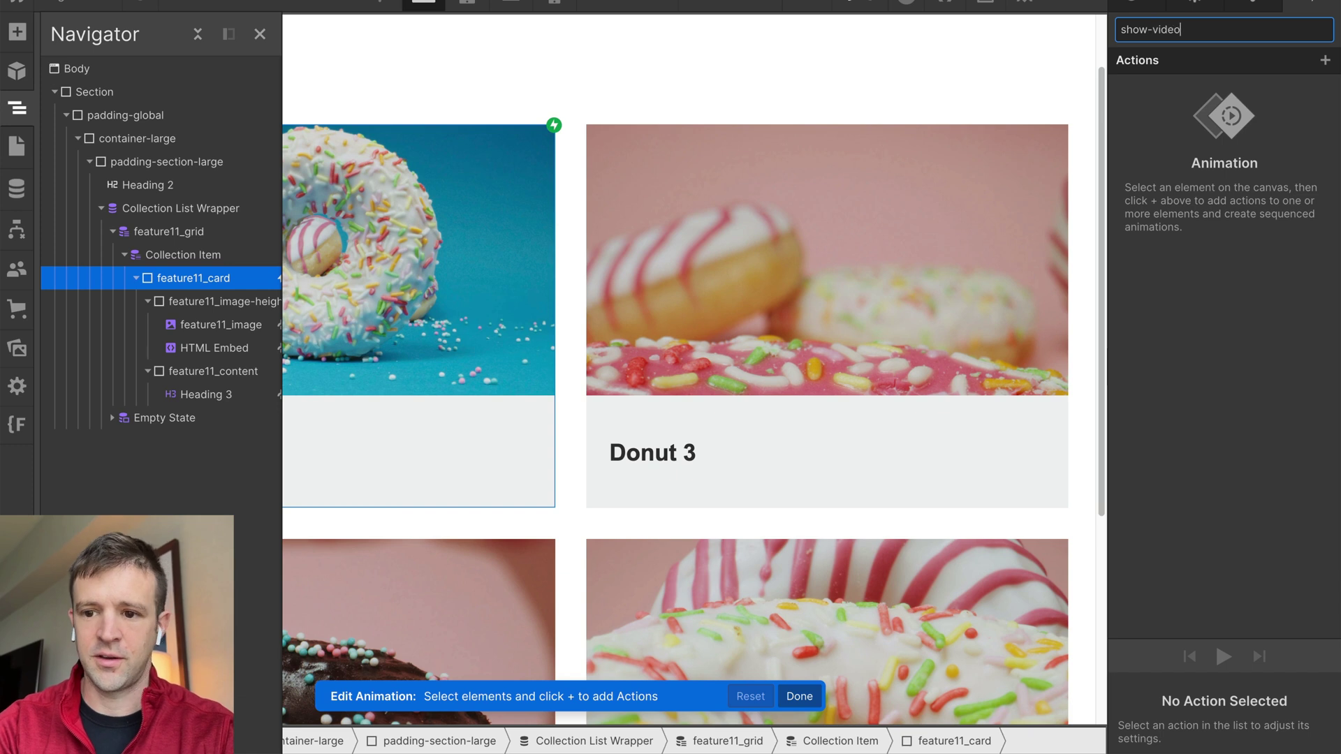
type("-video")
key("Return")
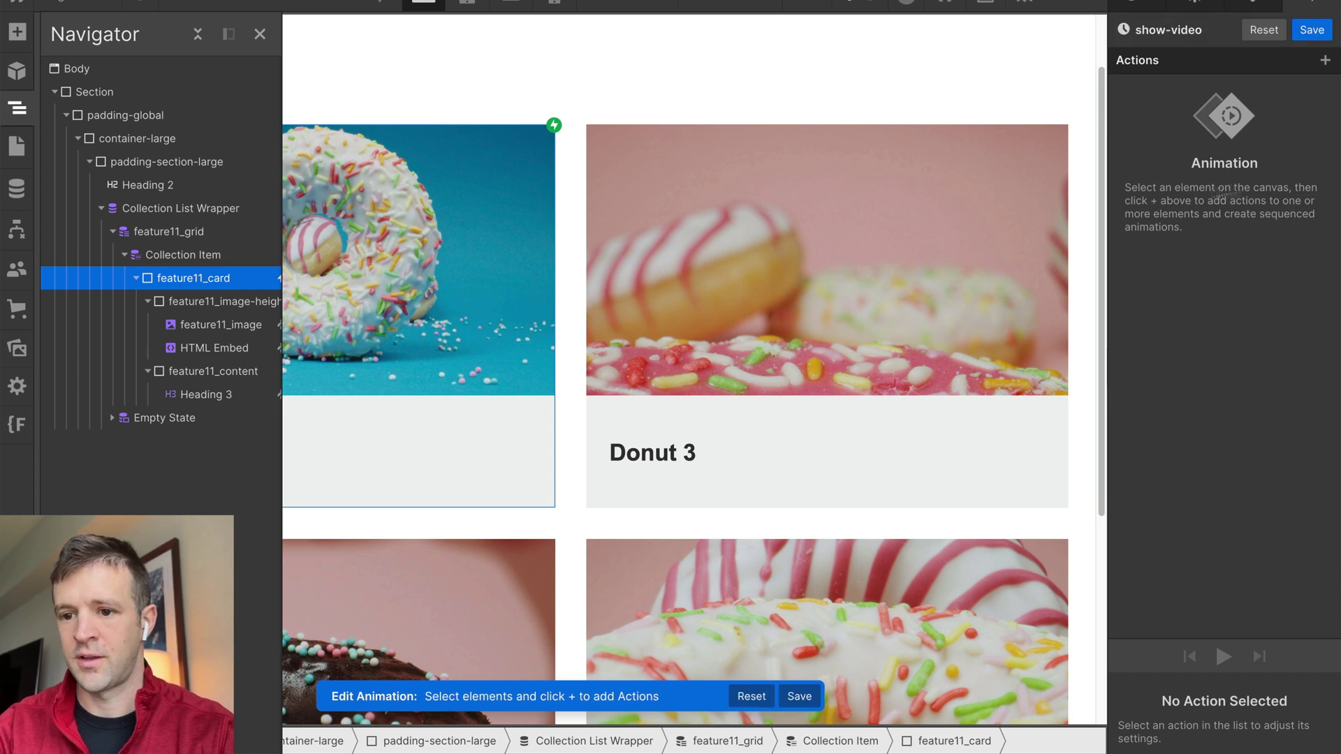
Set feature11_image opacity 100 as the animation's initial state
left_click(1325, 62)
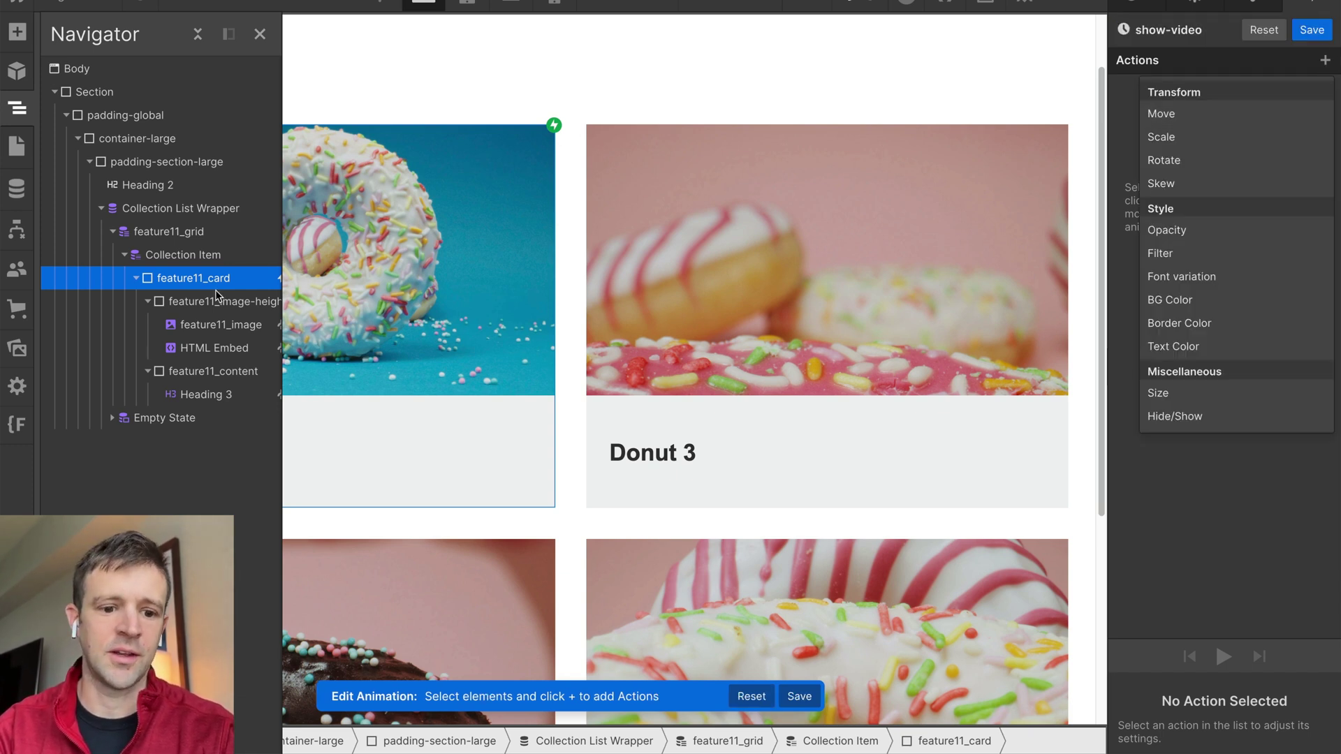
left_click(220, 325)
left_click(1324, 63)
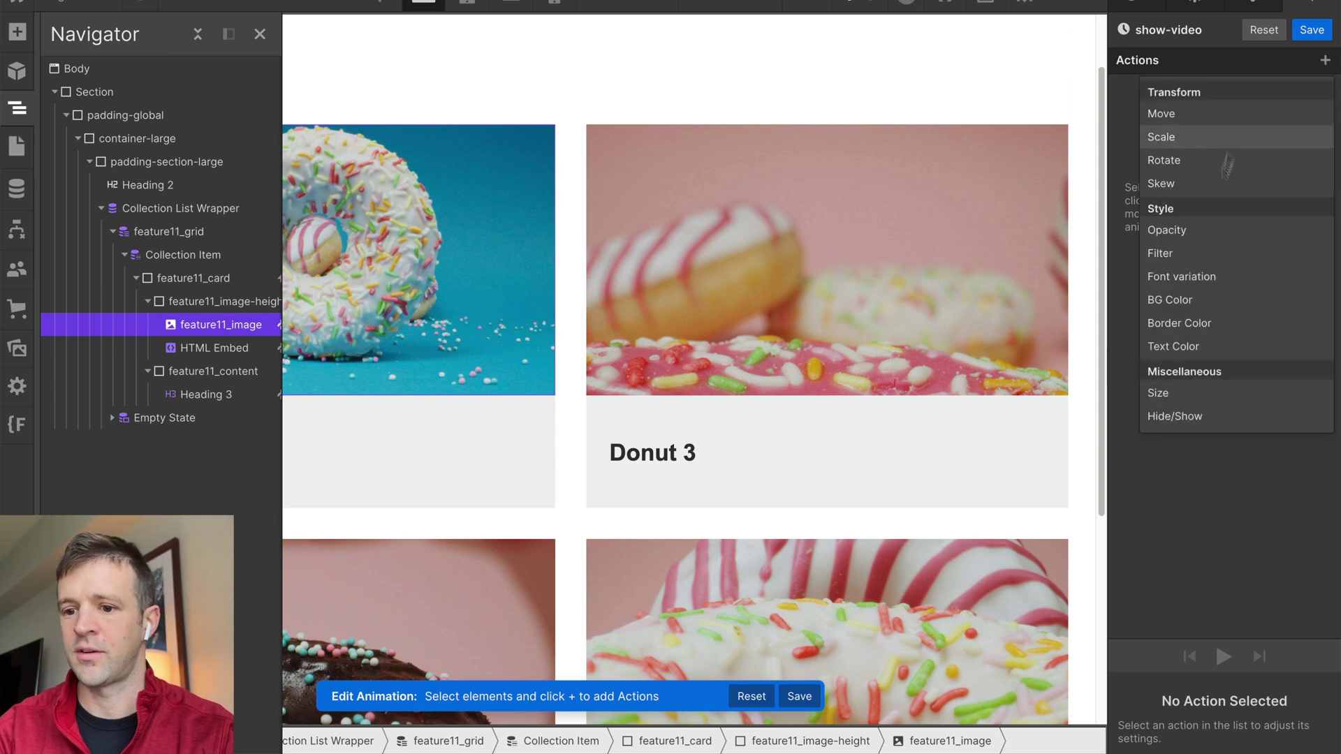
left_click(1202, 232)
left_click(1263, 736)
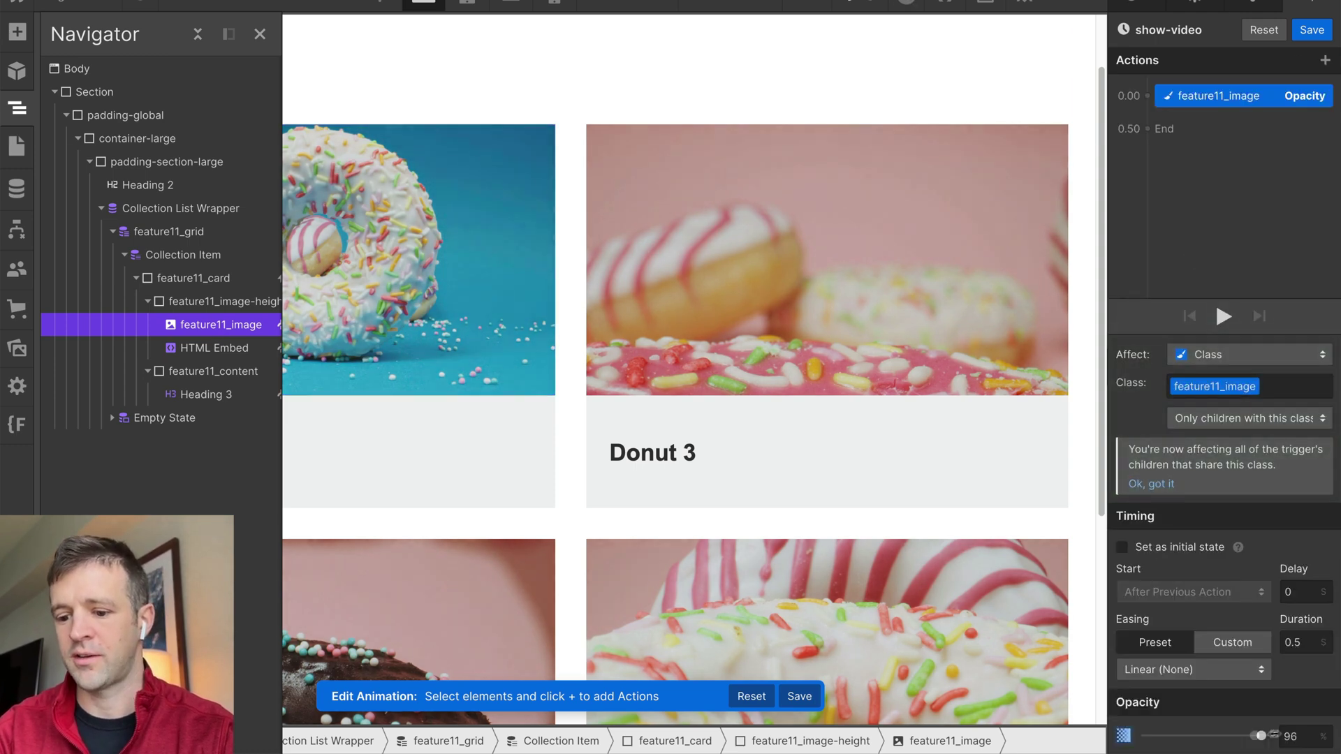
left_click(1122, 548)
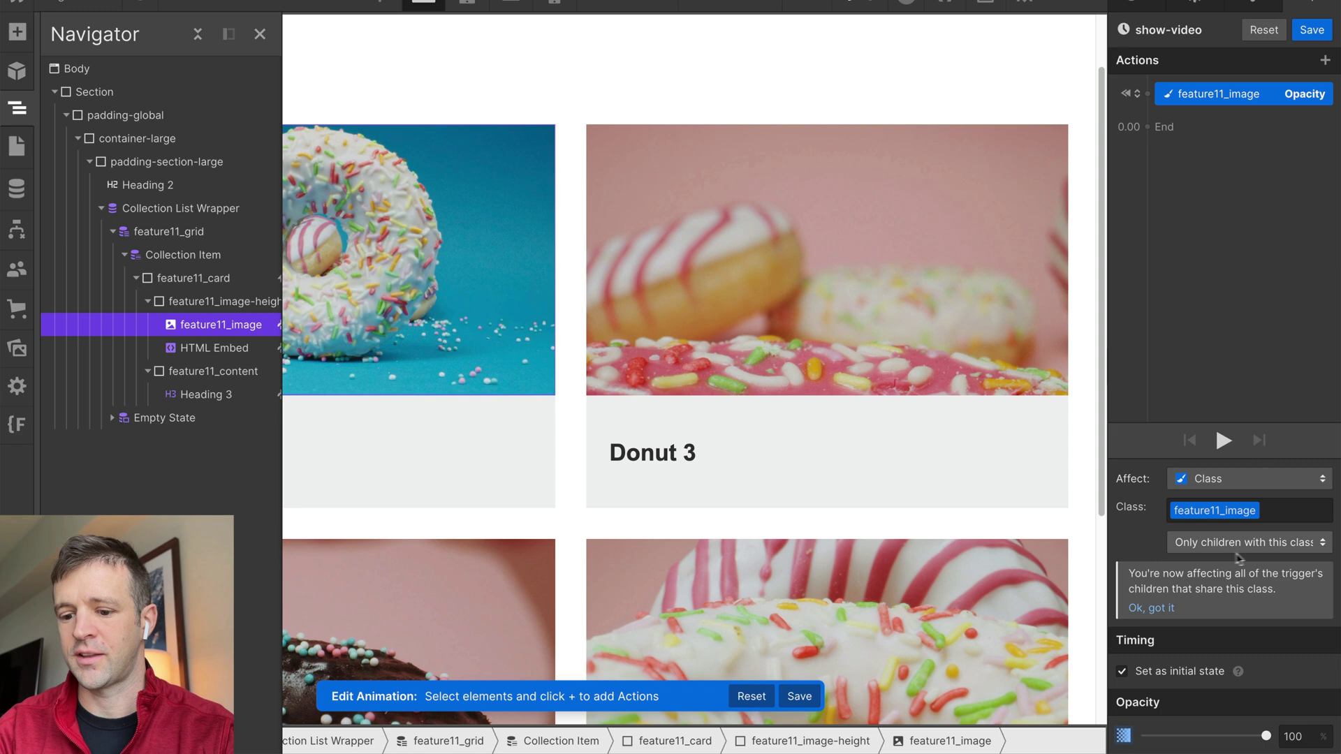
Fade feature11_image opacity to 0 over 0.3 s with Ease easing, and save
left_click(1160, 128)
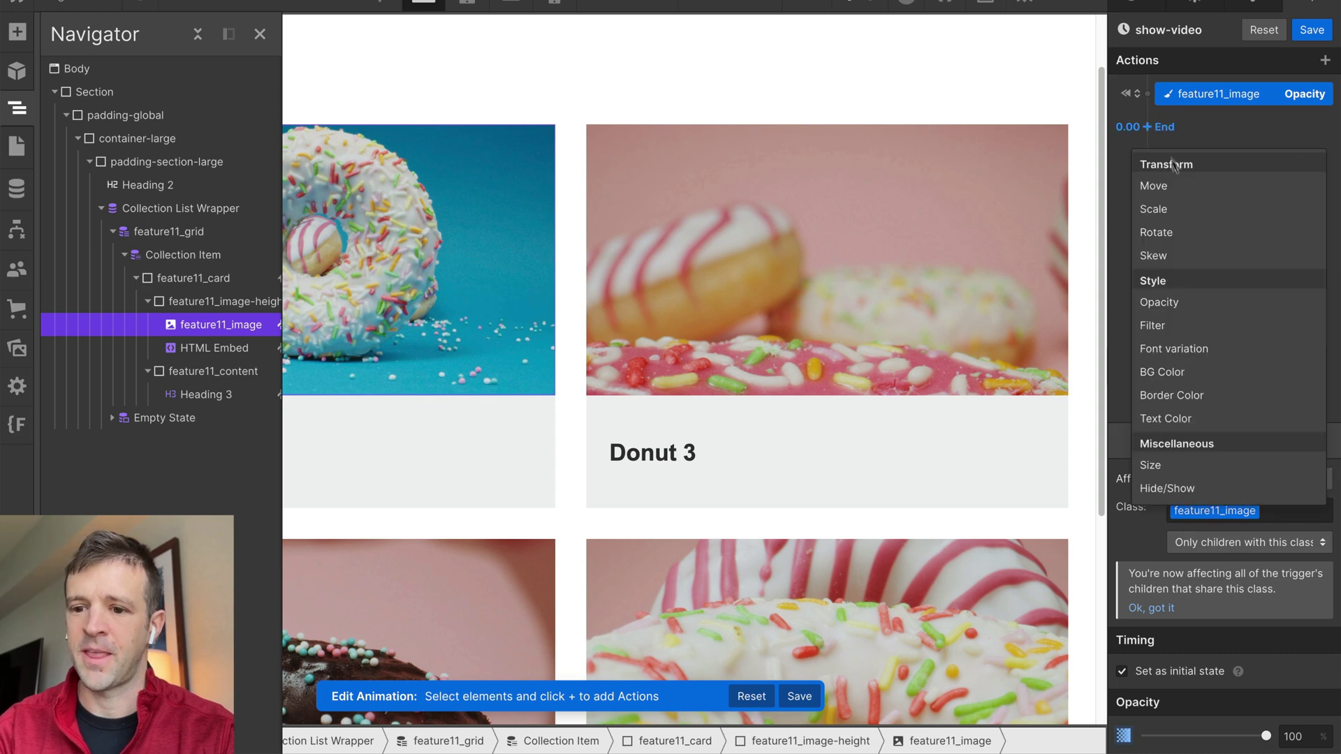
left_click(1191, 305)
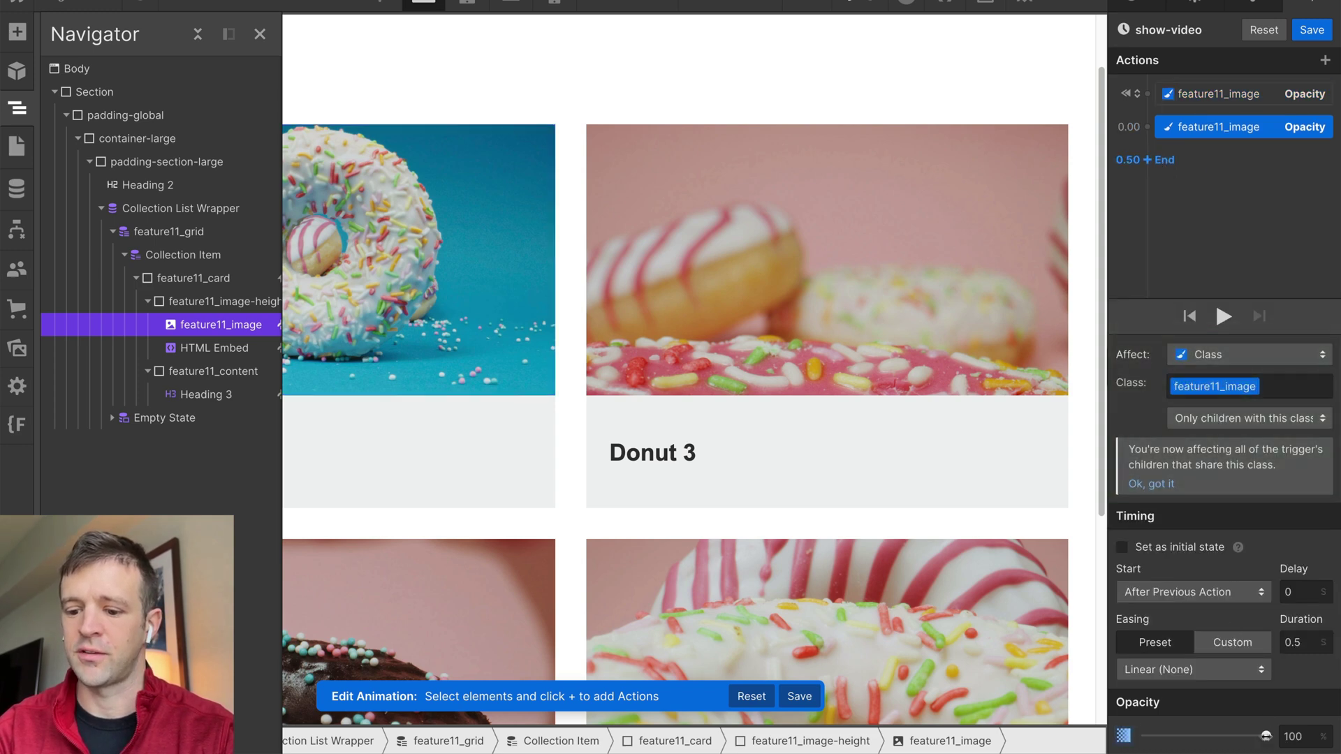
left_click_drag(1266, 736, 1131, 736)
left_click(1194, 669)
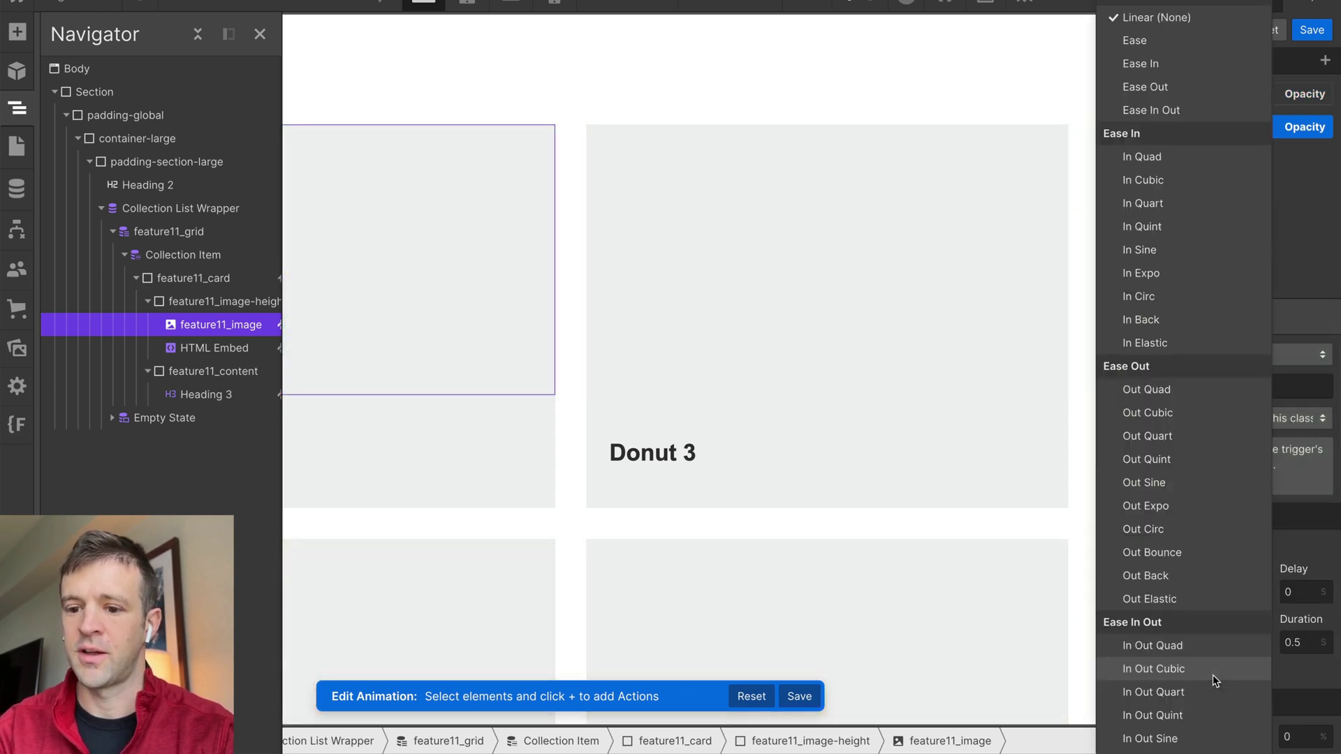
left_click(1159, 40)
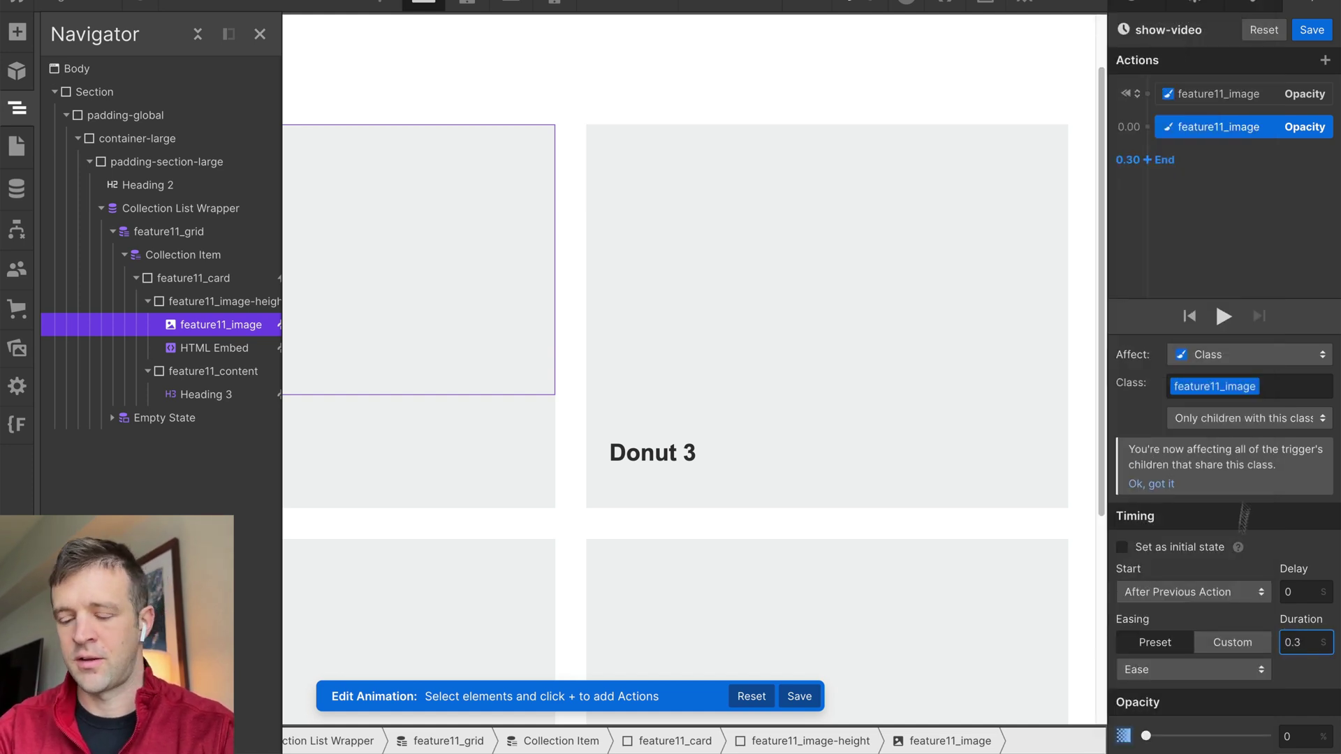
left_click(1311, 30)
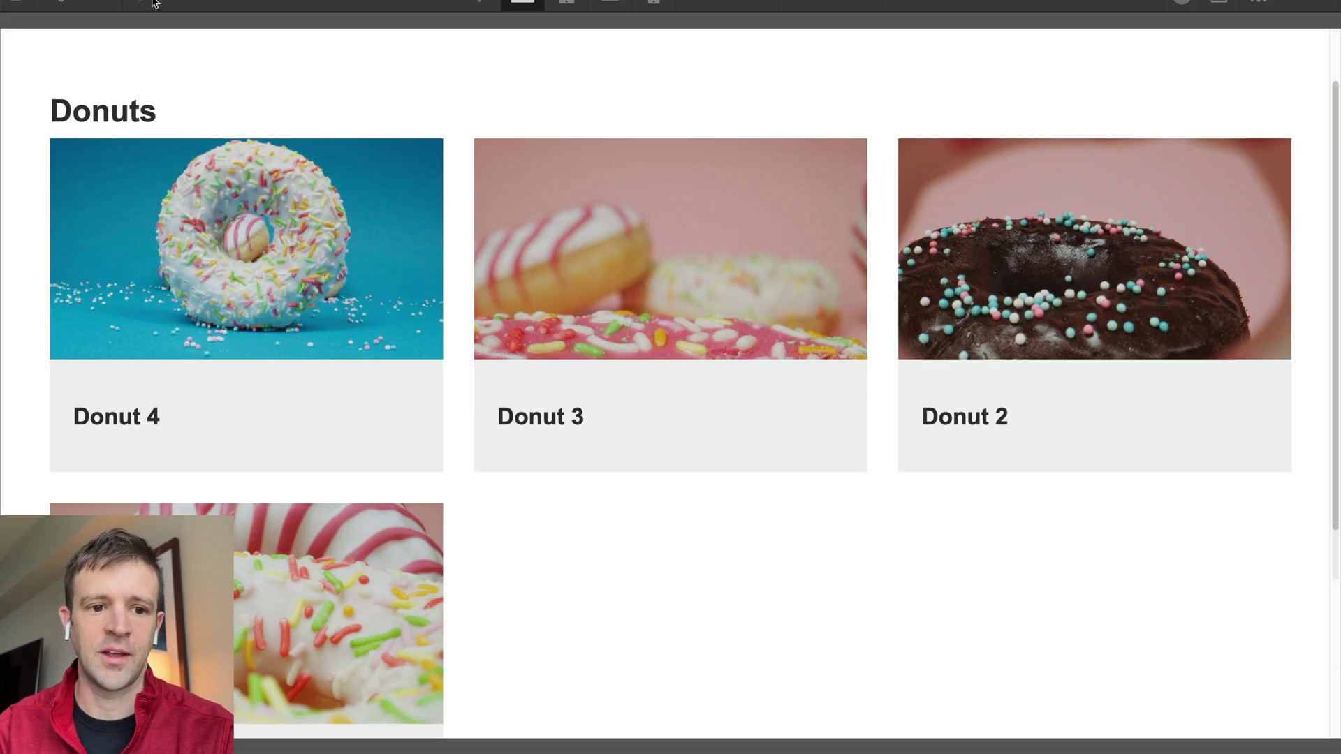
Give feature11_image a z-index of 2 so it sits above the video
left_click(139, 5)
key("Escape")
left_click(1301, 514)
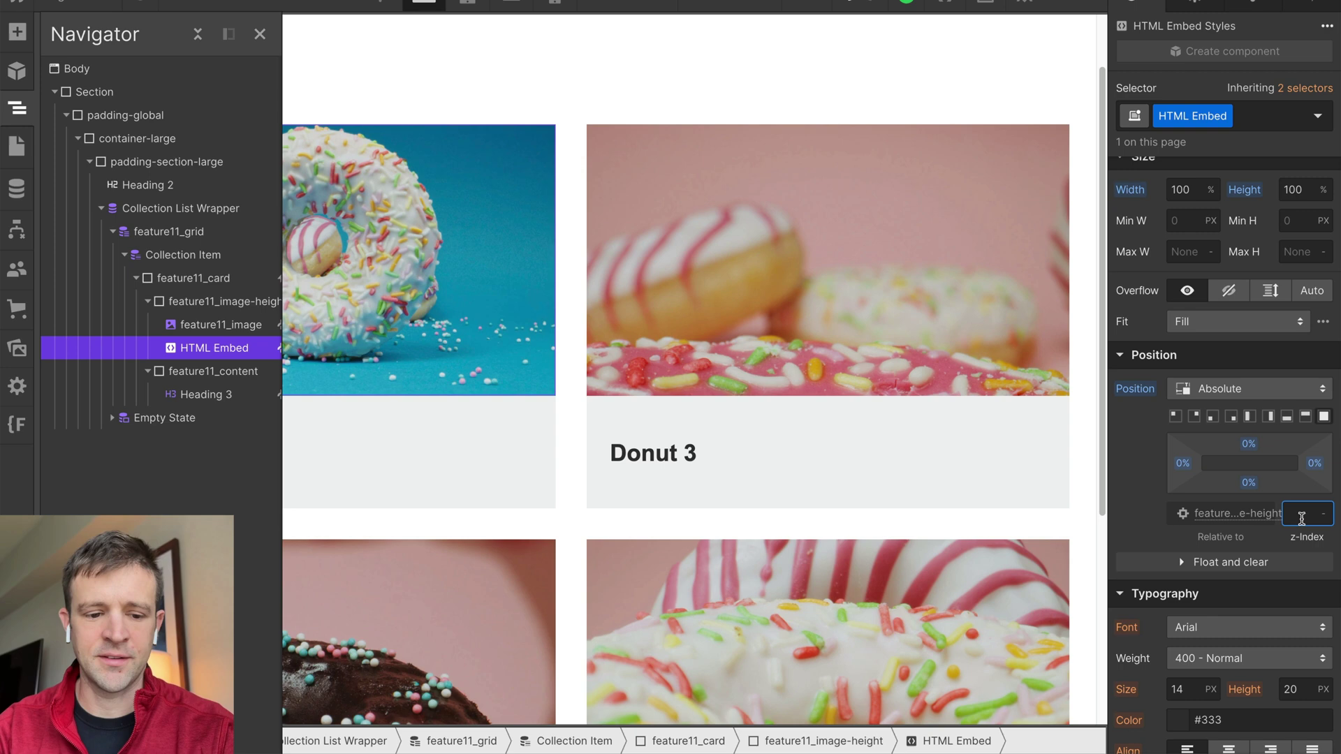
key("Up")
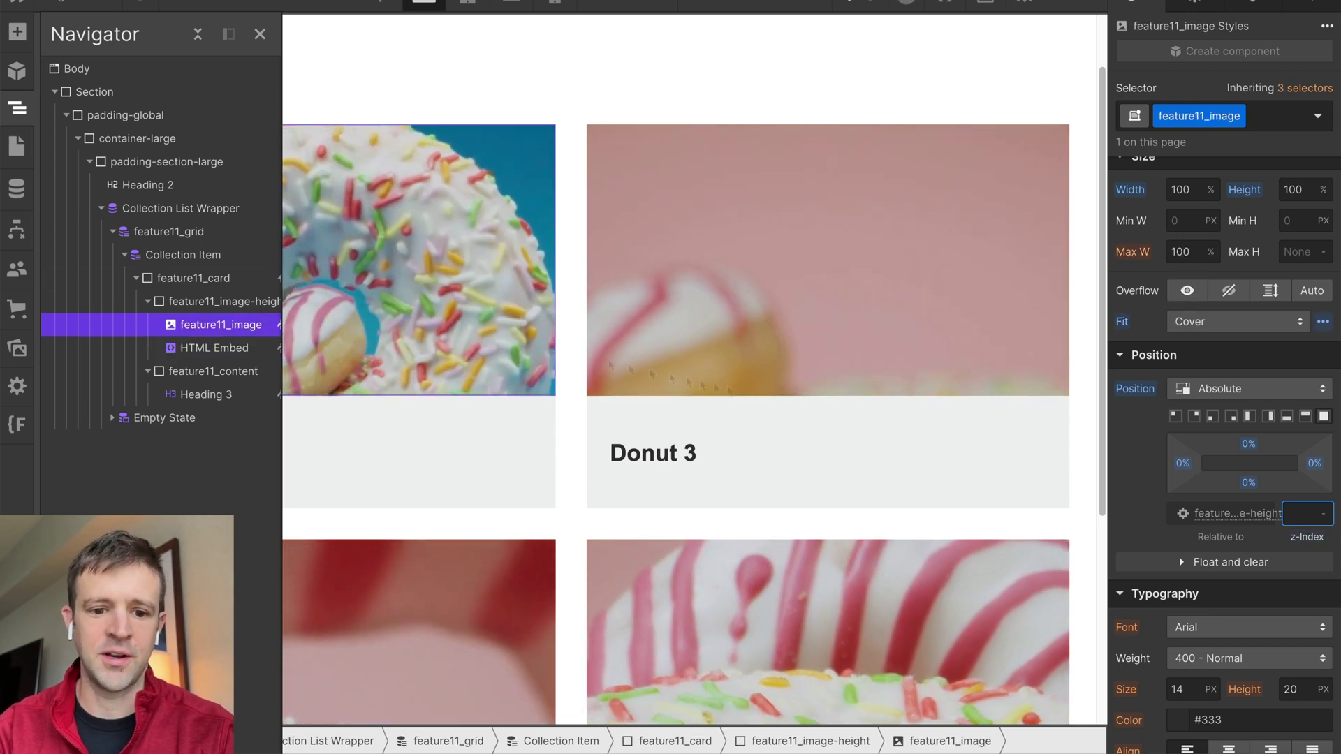
type("2")
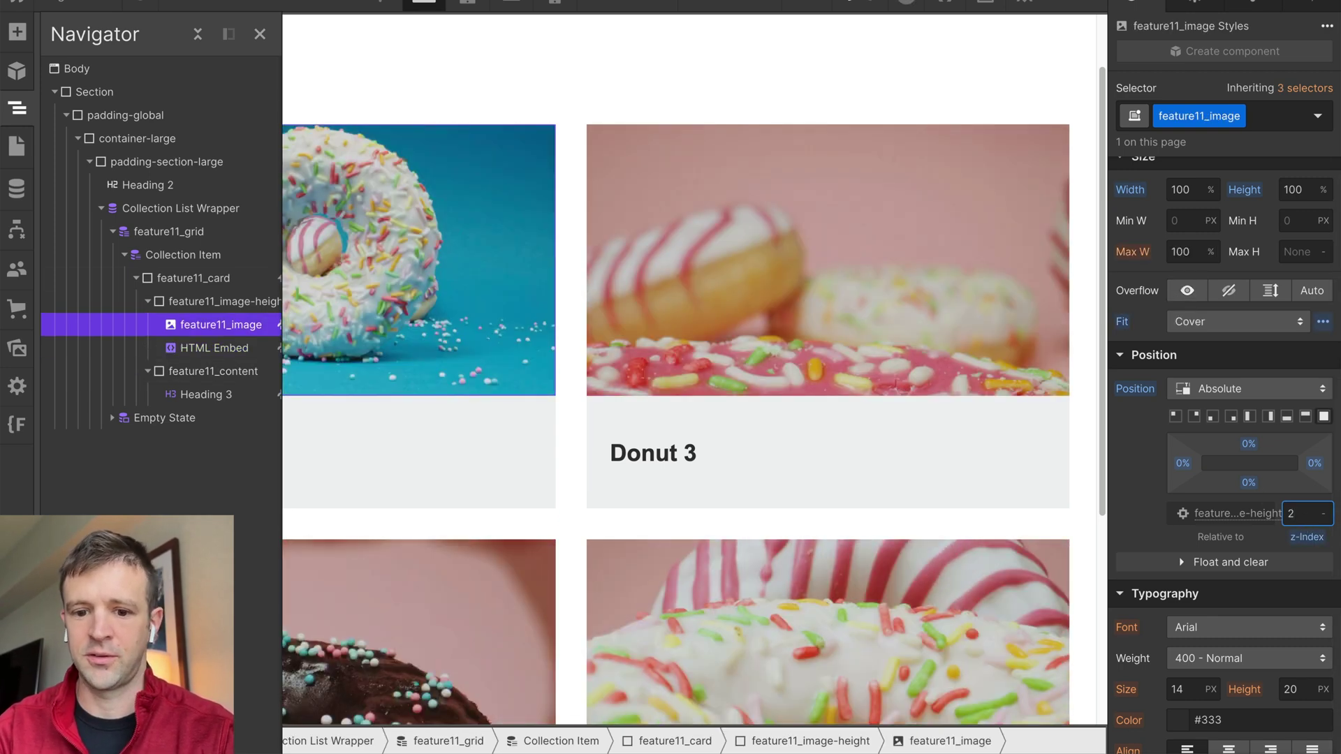
Preview the hover layering, then select feature11_card in the Navigator
key("ctrl+shift+p")
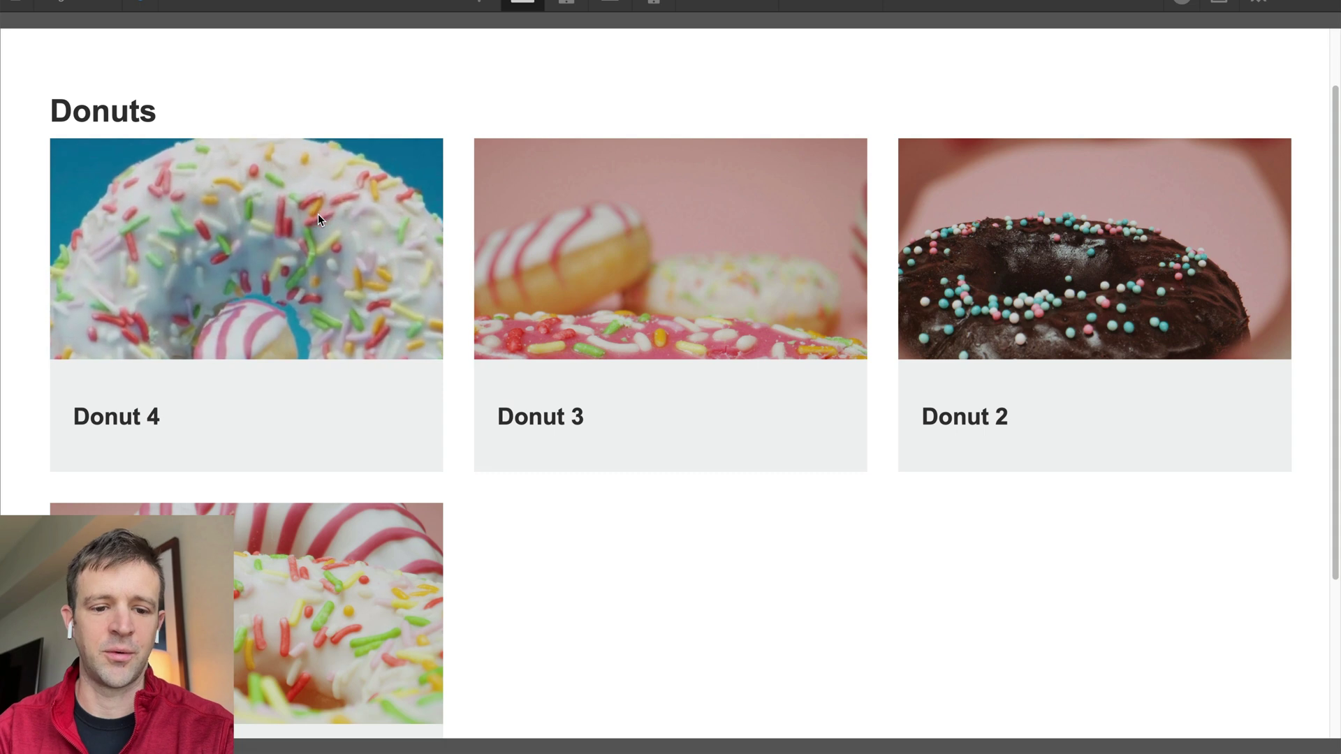
key("ctrl+shift+p")
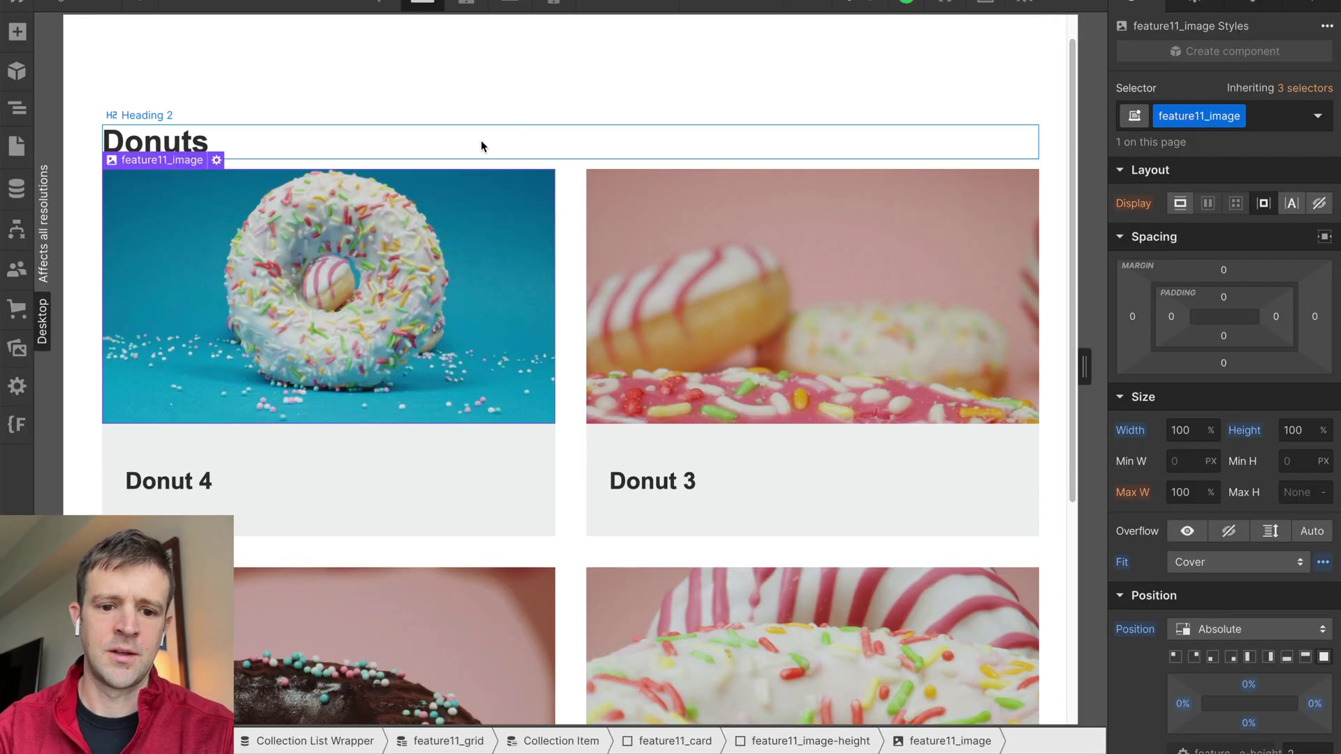
left_click(18, 109)
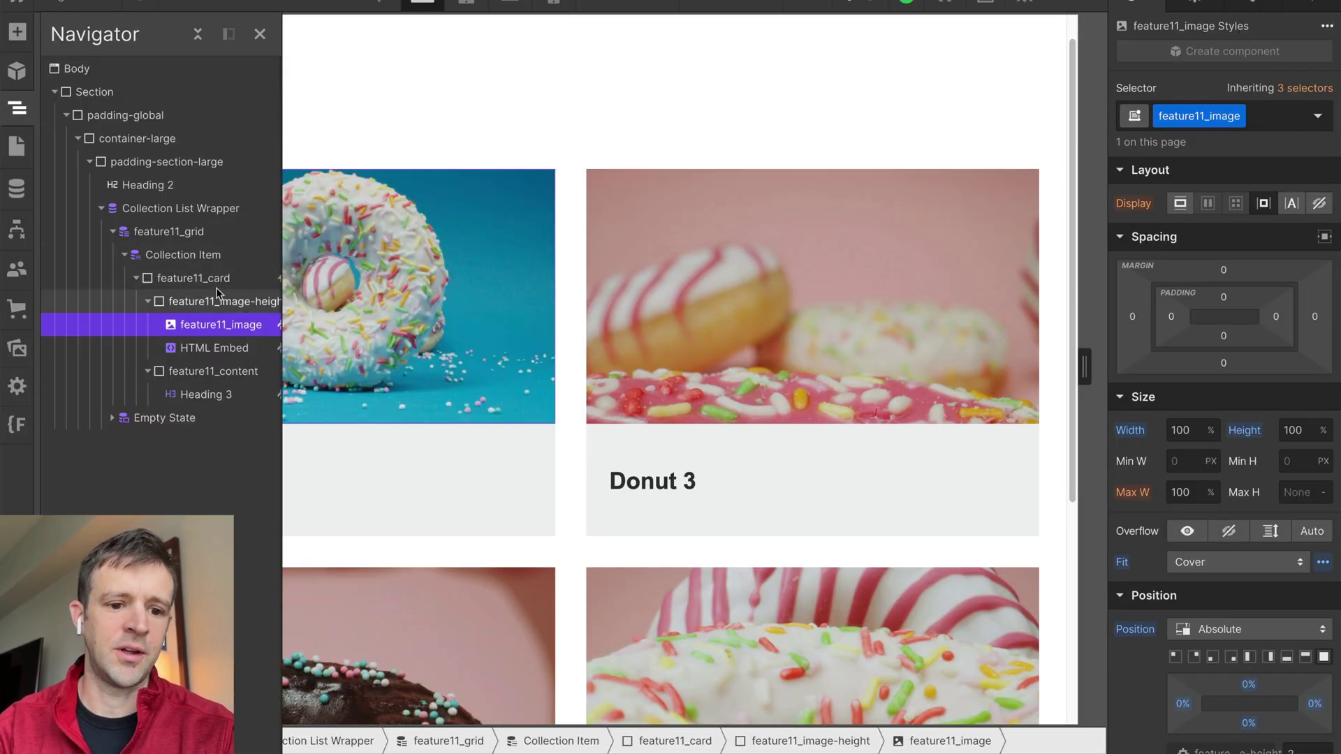
left_click(193, 278)
Set the card's On hover out to start a duplicate of the show-video animation
key("h")
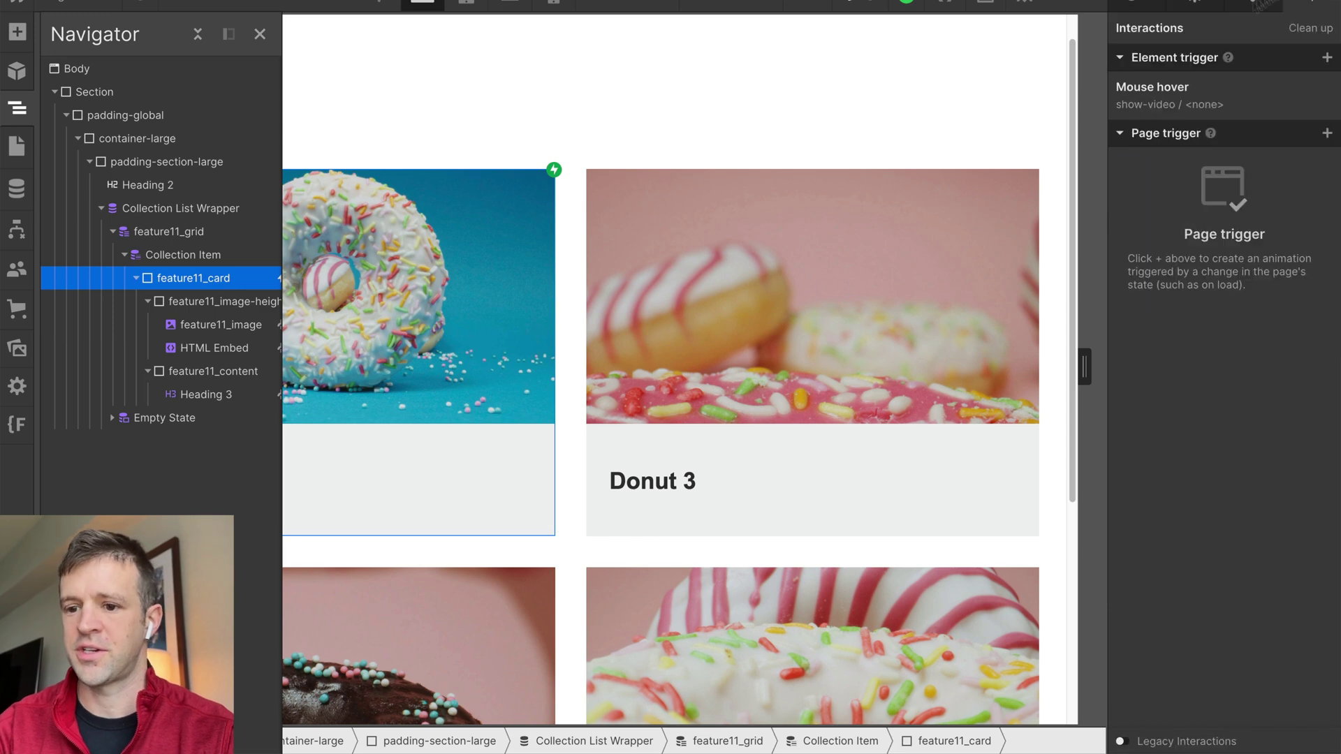
left_click(1208, 110)
left_click(1229, 340)
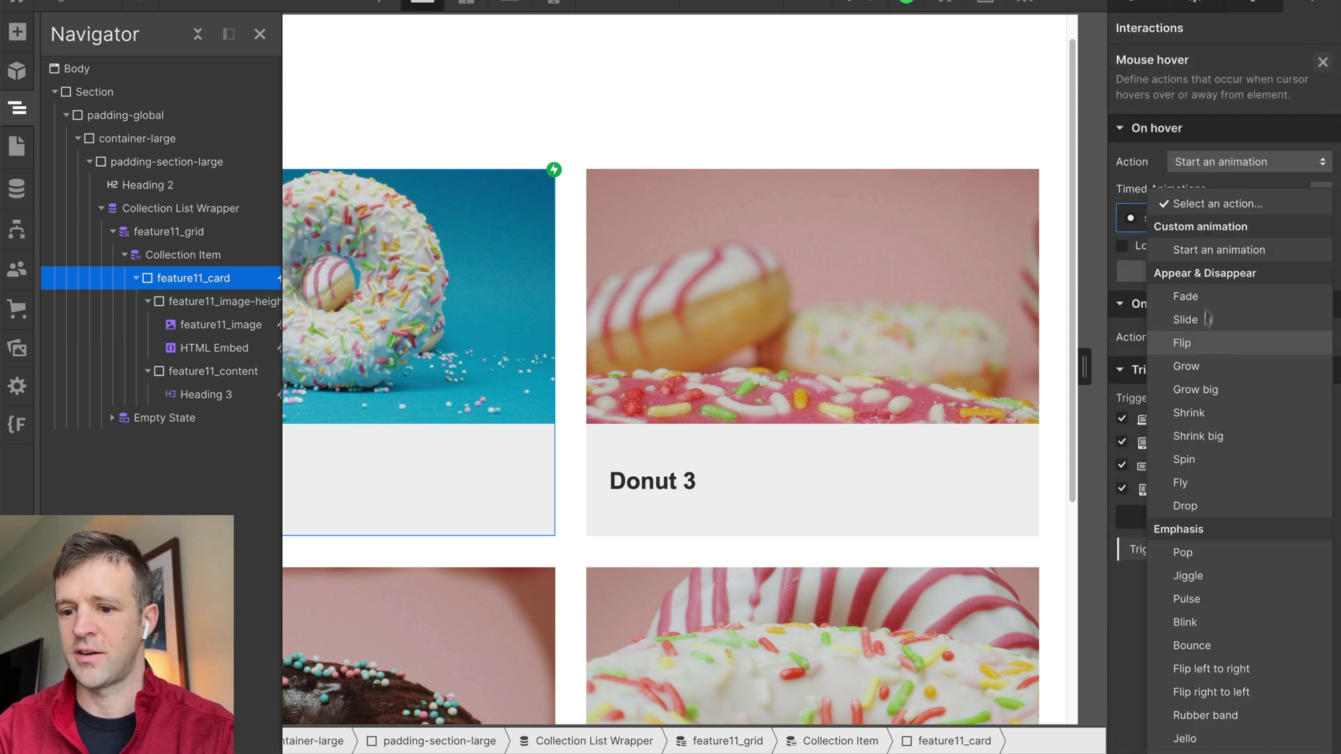
left_click(1210, 250)
left_click(1316, 395)
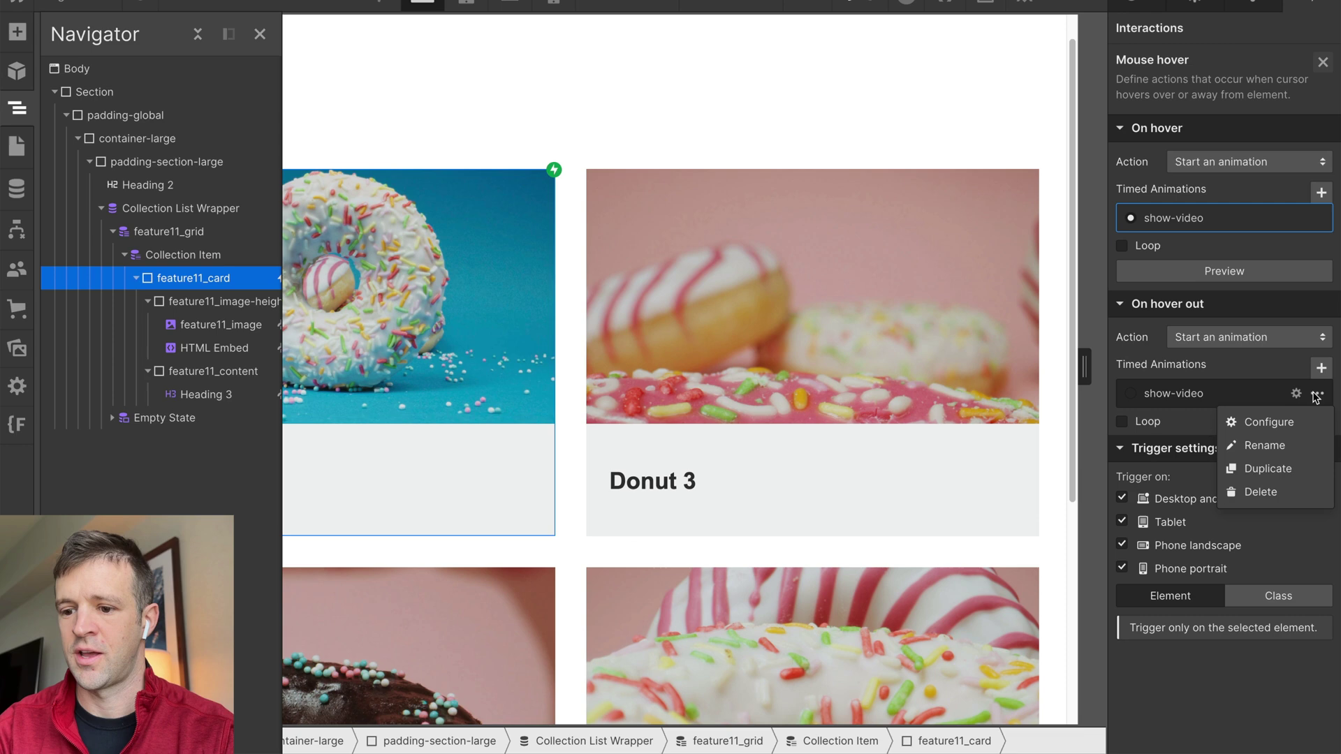
left_click(1267, 468)
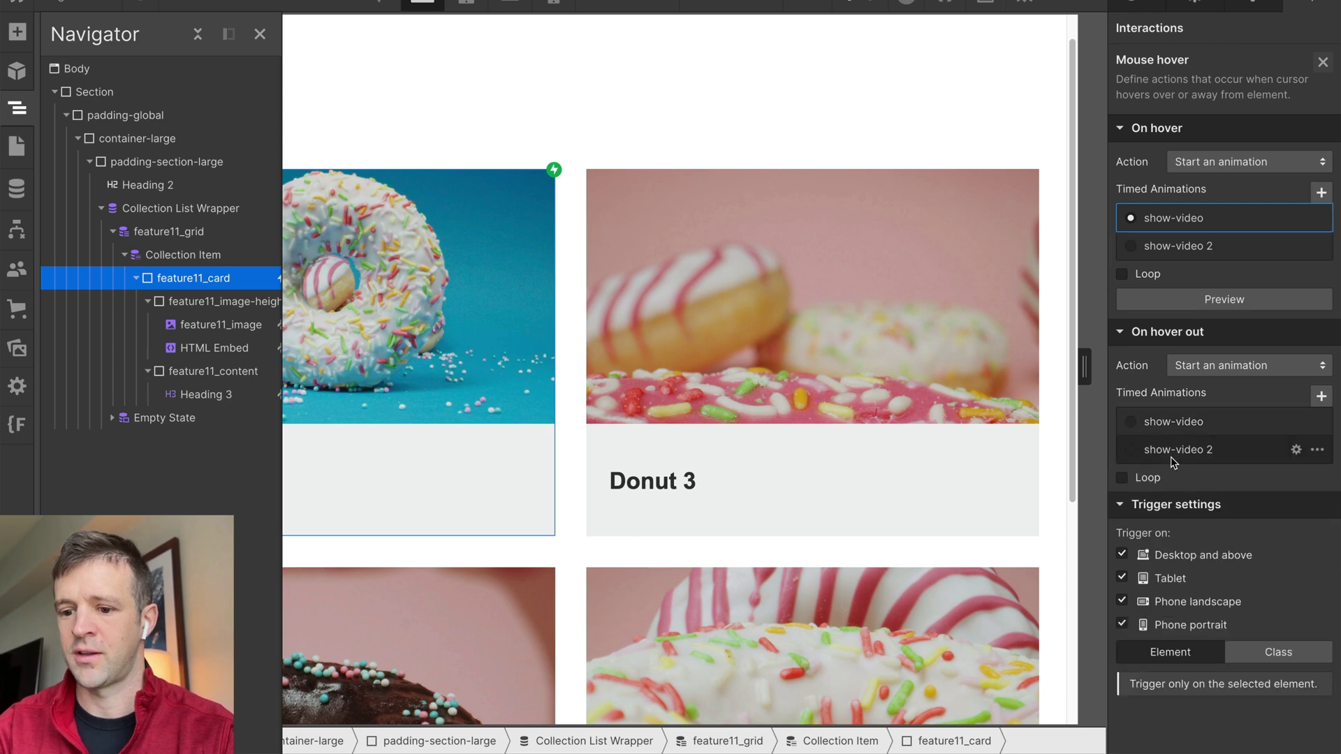
left_click(1175, 456)
Rename the copied animation to hide-video
left_click(1295, 449)
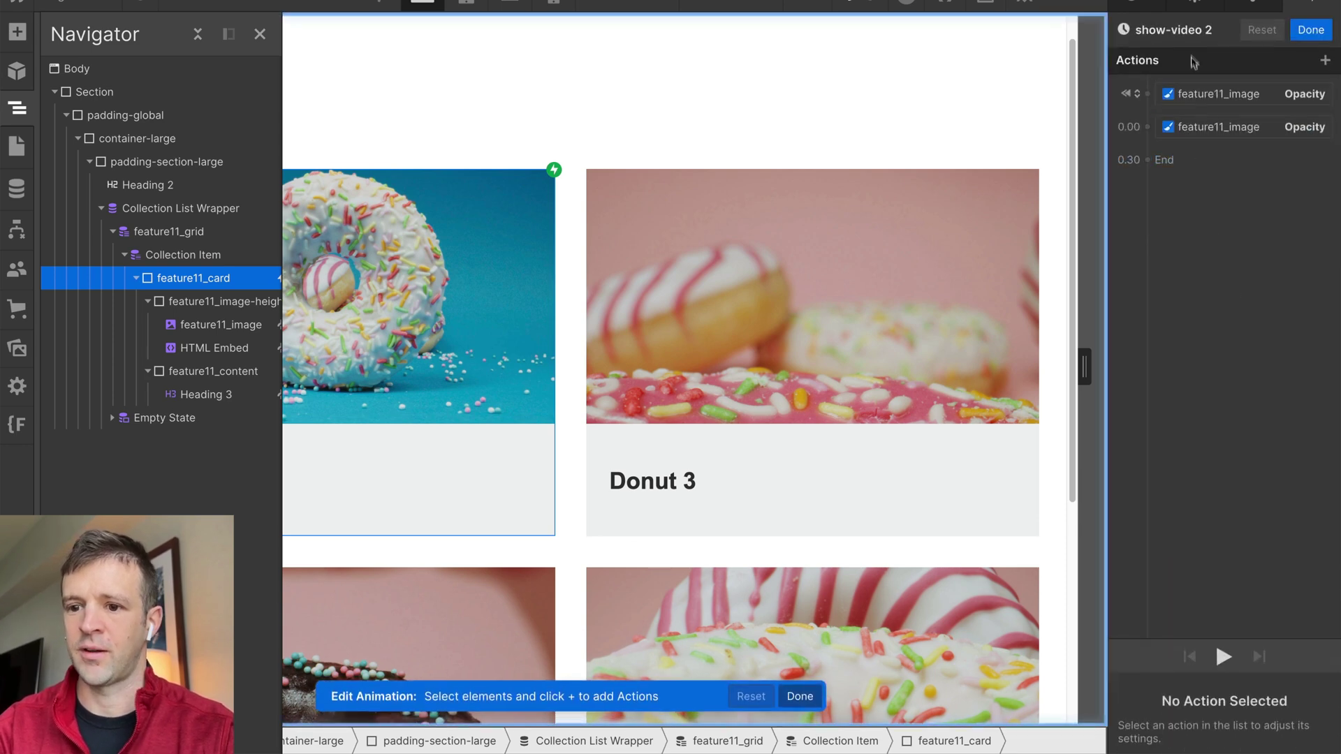
left_click(1189, 30)
type("hide")
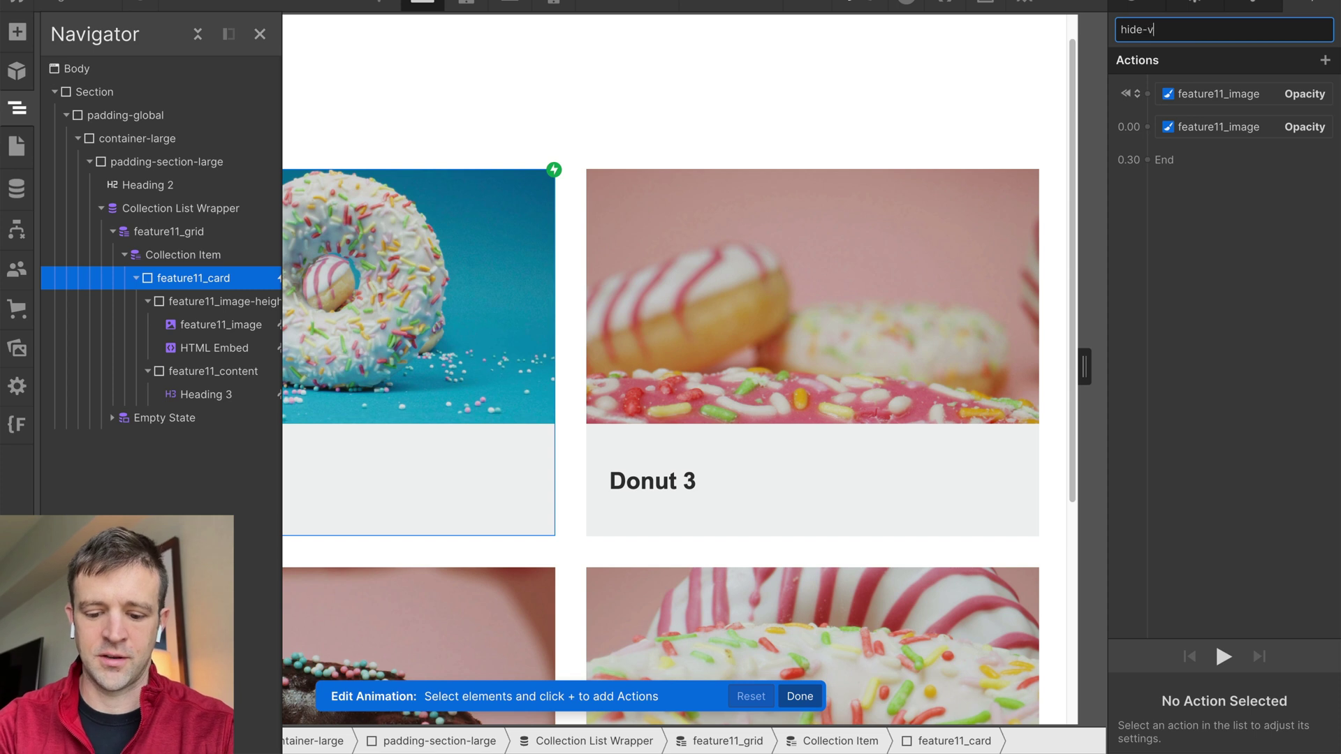
key("Return")
Keep one opacity 100 action for feature11_image over 0.3s with Ease, and save hide-video
left_click(1218, 127)
left_click_drag(1219, 127, 1218, 94)
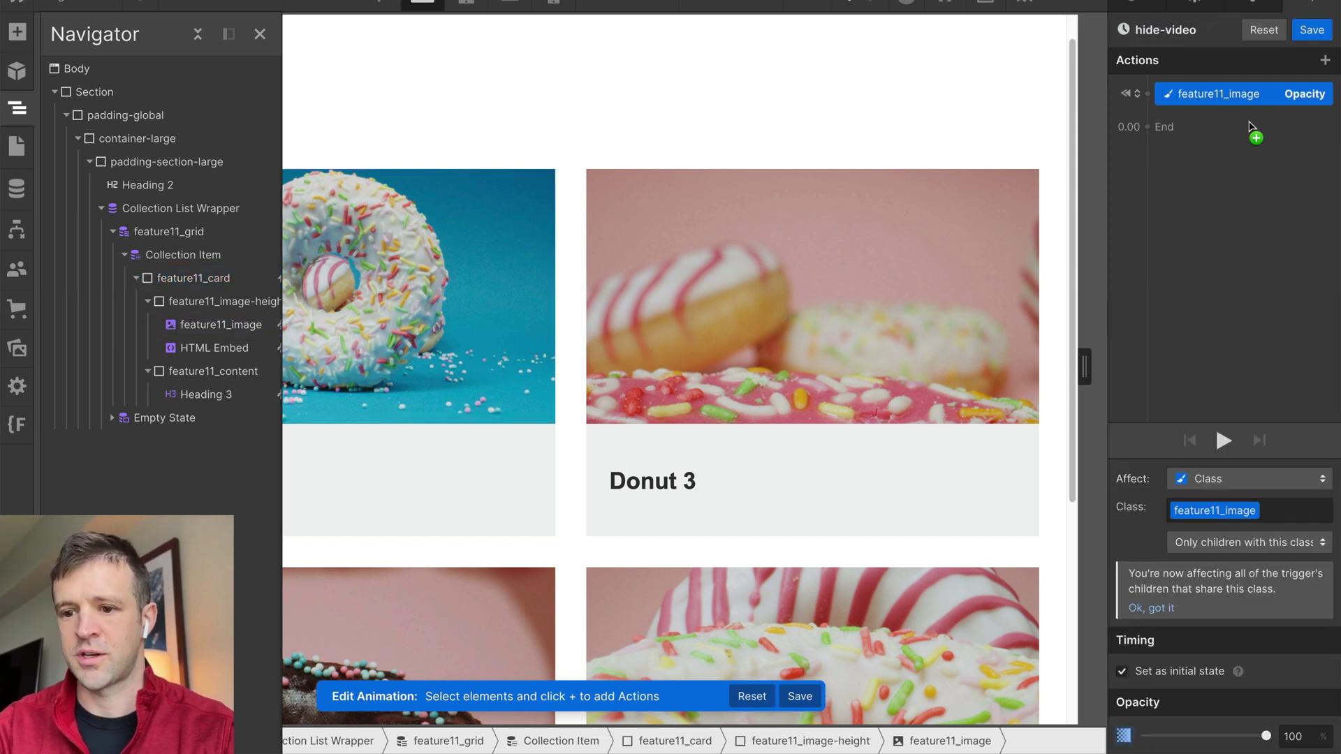
left_click_drag(1207, 202, 1214, 314)
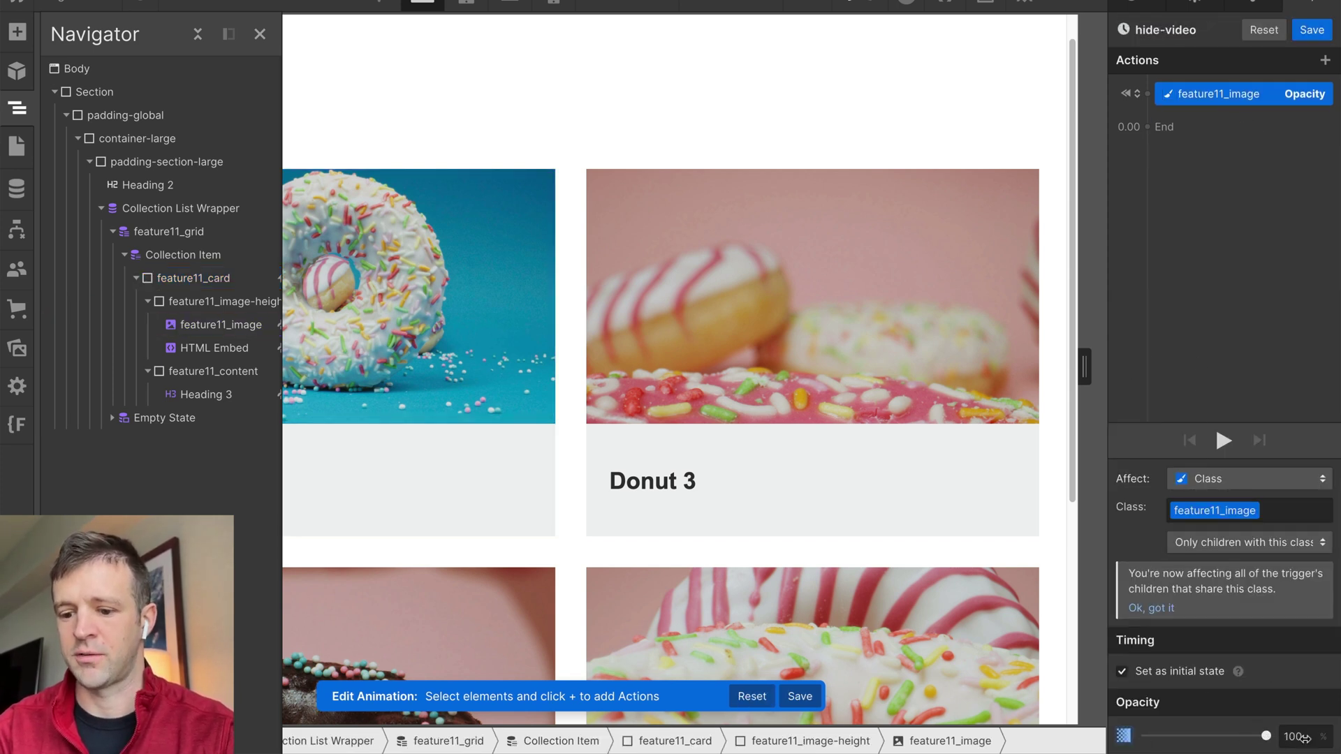
left_click(1201, 675)
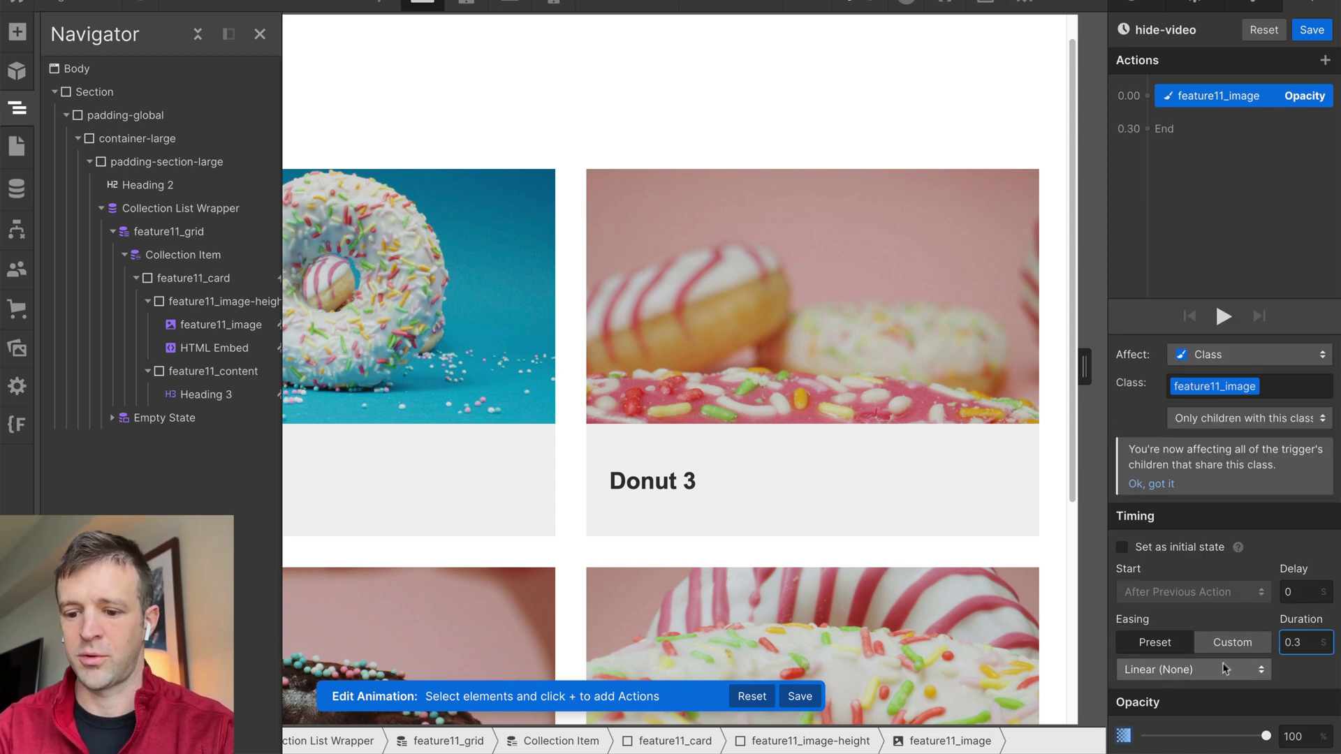
left_click(1193, 669)
left_click(1161, 48)
left_click(1312, 36)
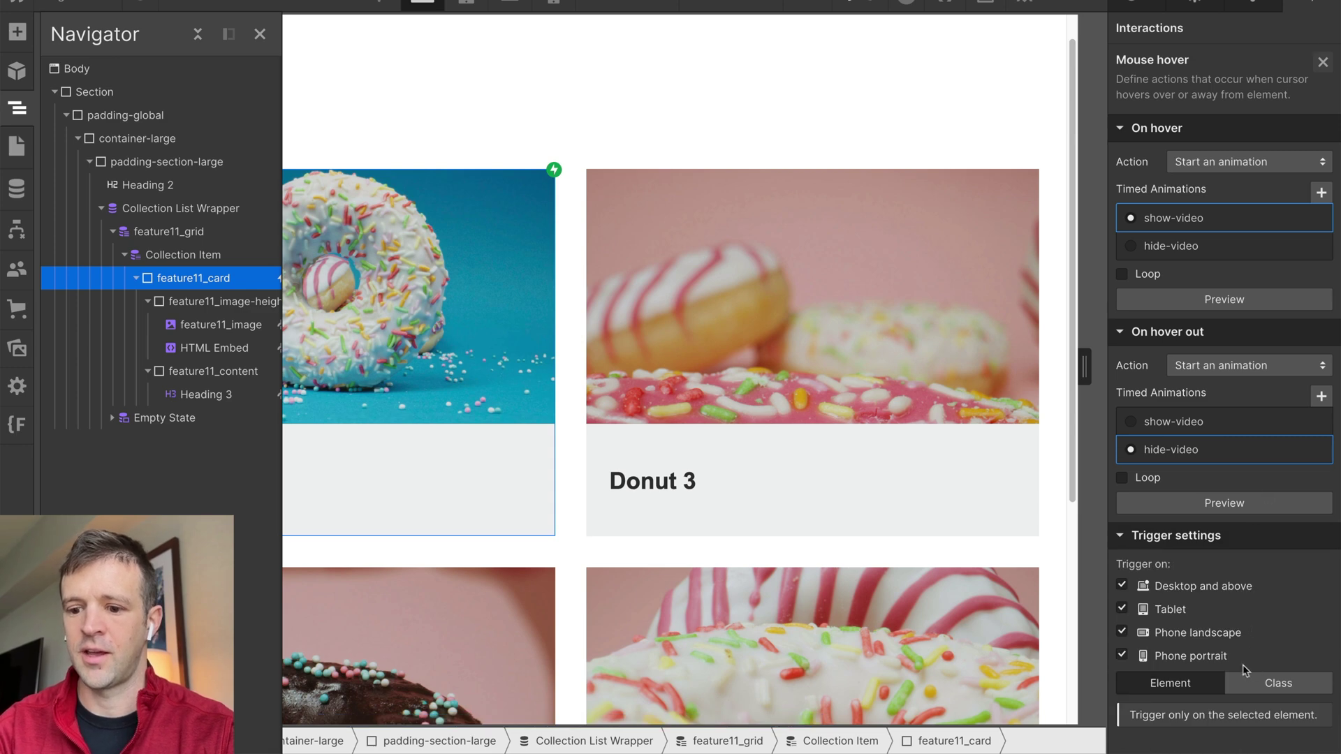
left_click(1321, 62)
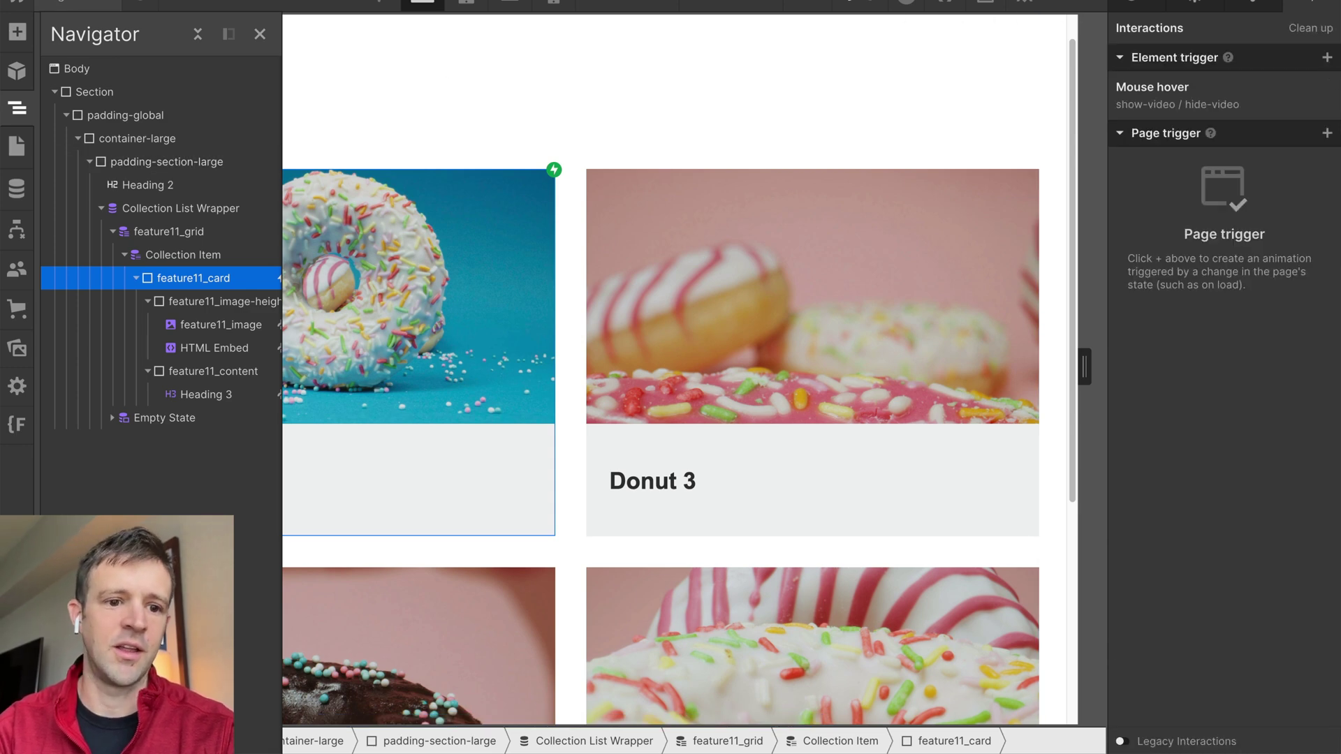
left_click(147, 3)
mouse_move(511, 257)
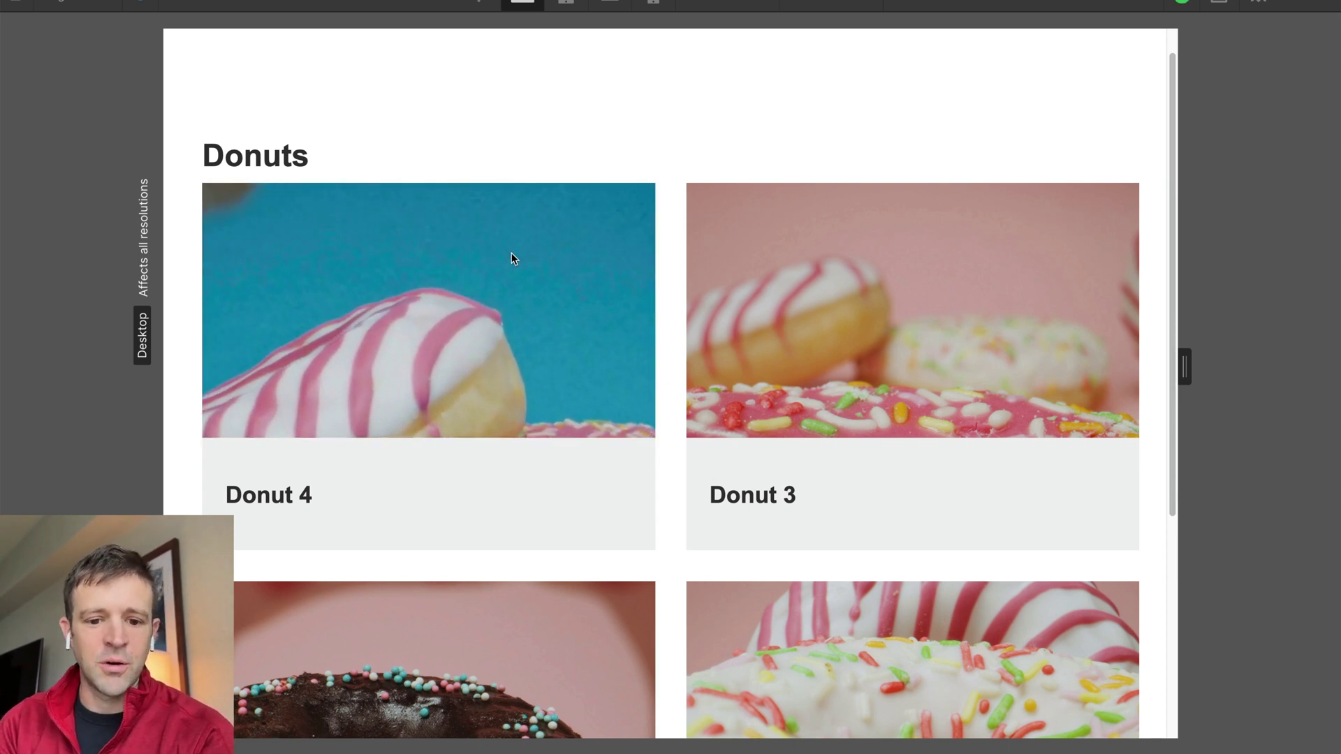
mouse_move(822, 288)
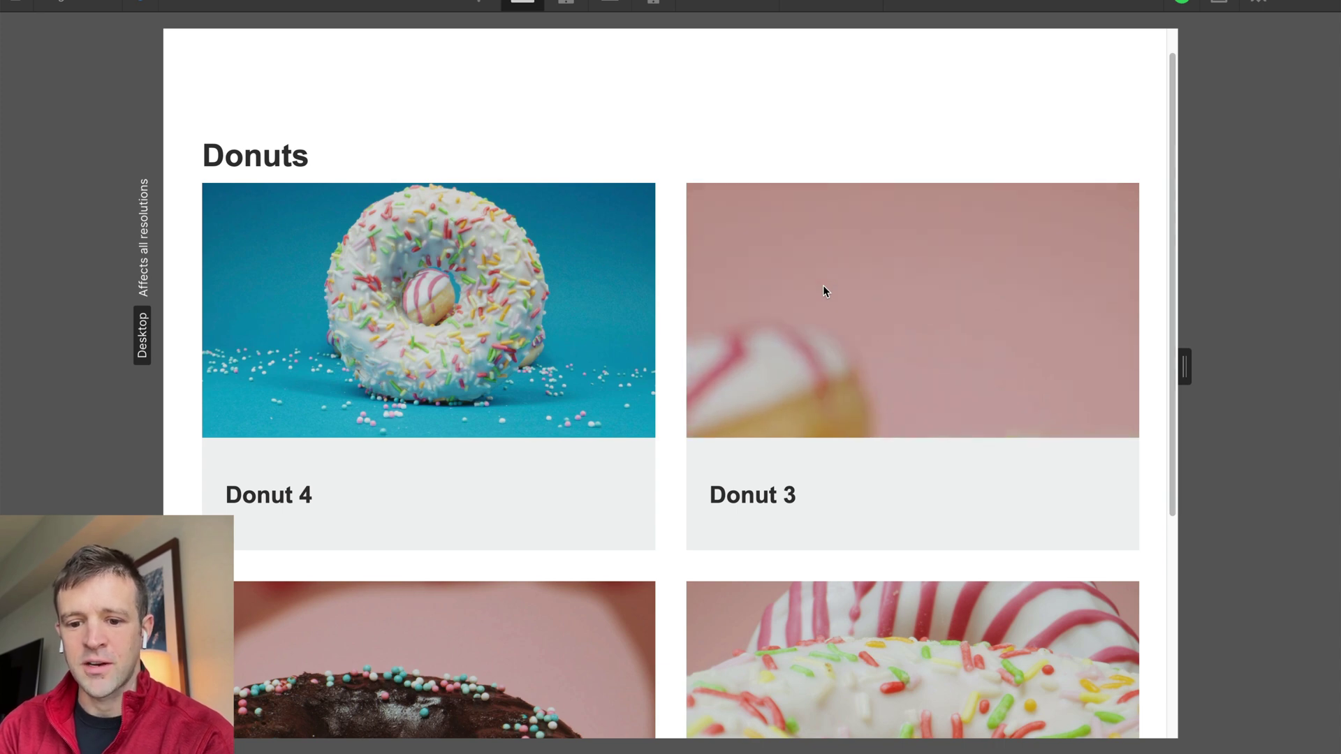
scroll(657, 132, "up", 1)
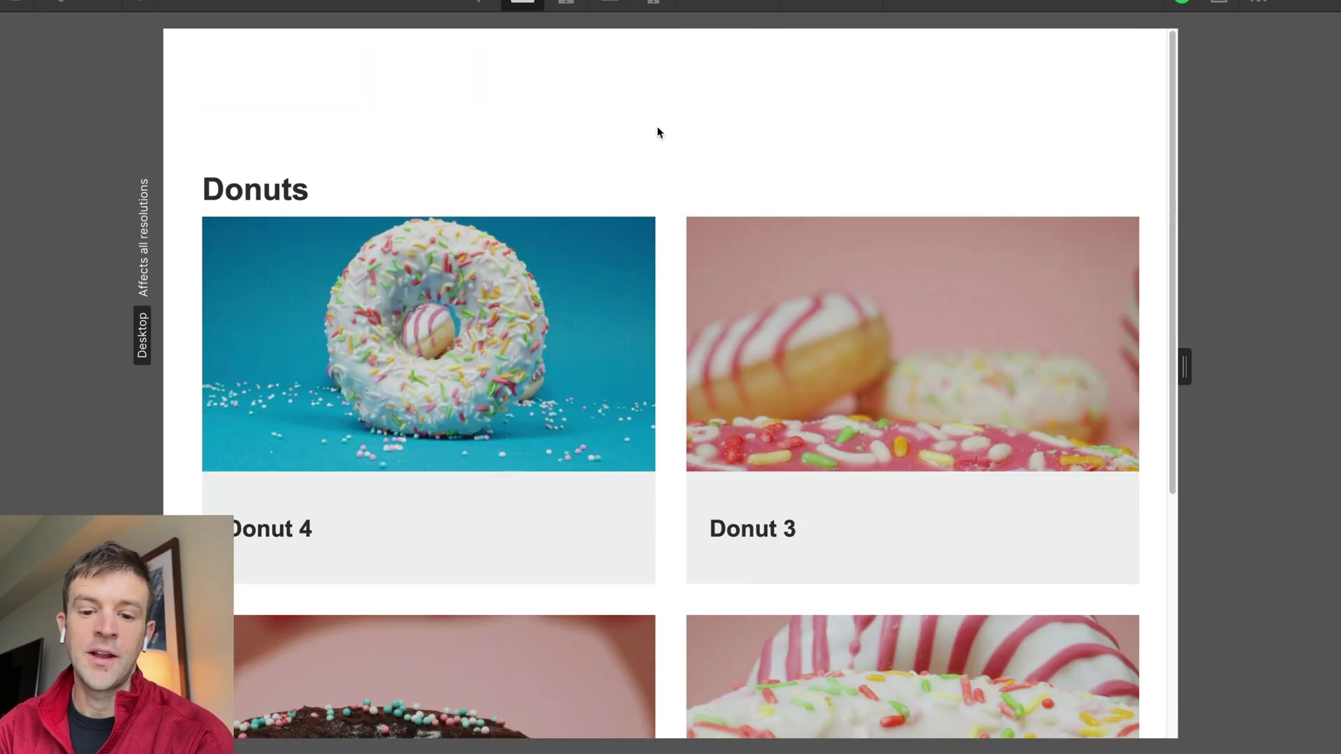